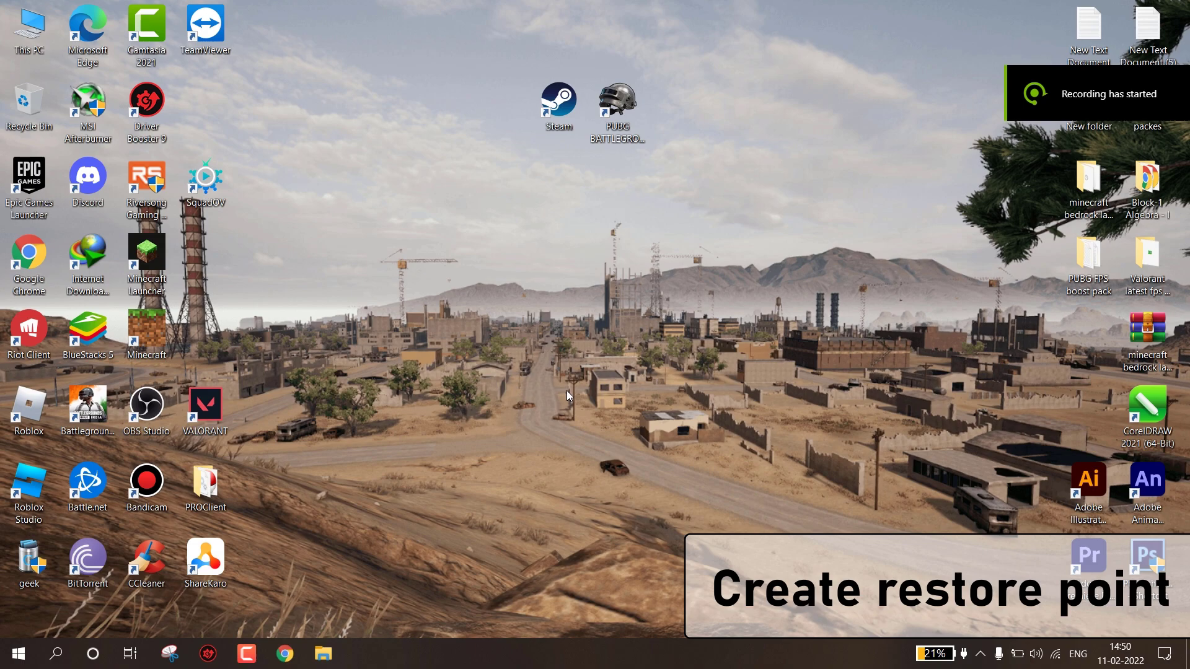
- Open the restore point settings and make sure system protection is on for drive C:
{"action": "left_click", "coordinate": [45, 663]}
{"action": "type", "text": "restore"}
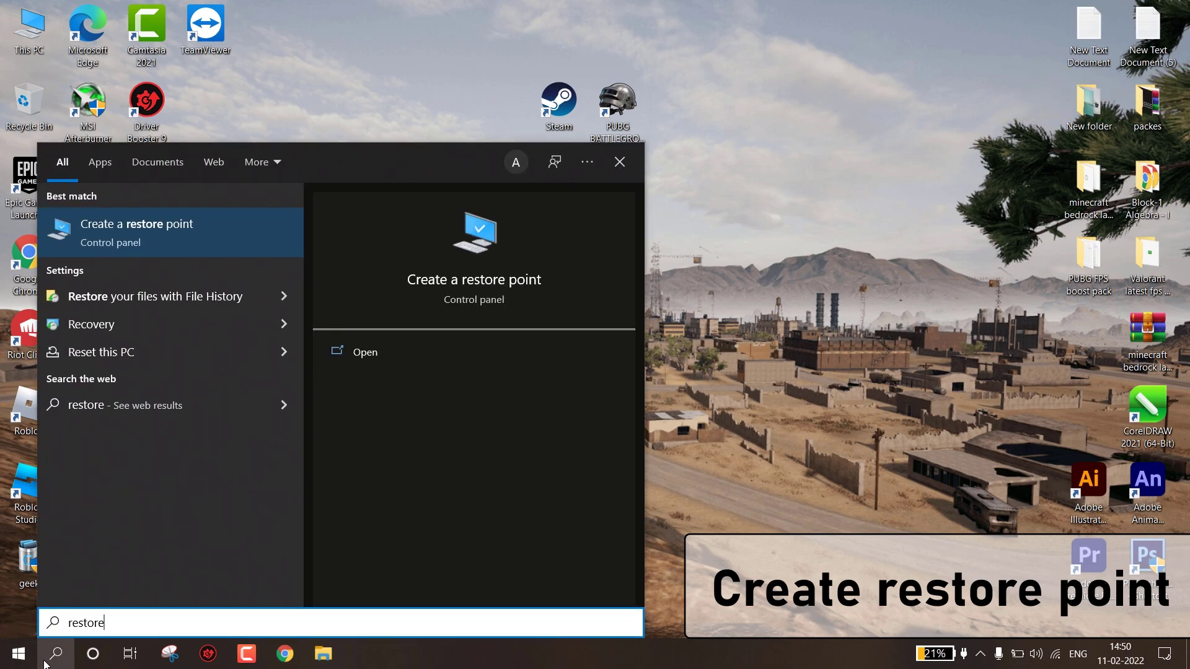
{"action": "left_click", "coordinate": [139, 226]}
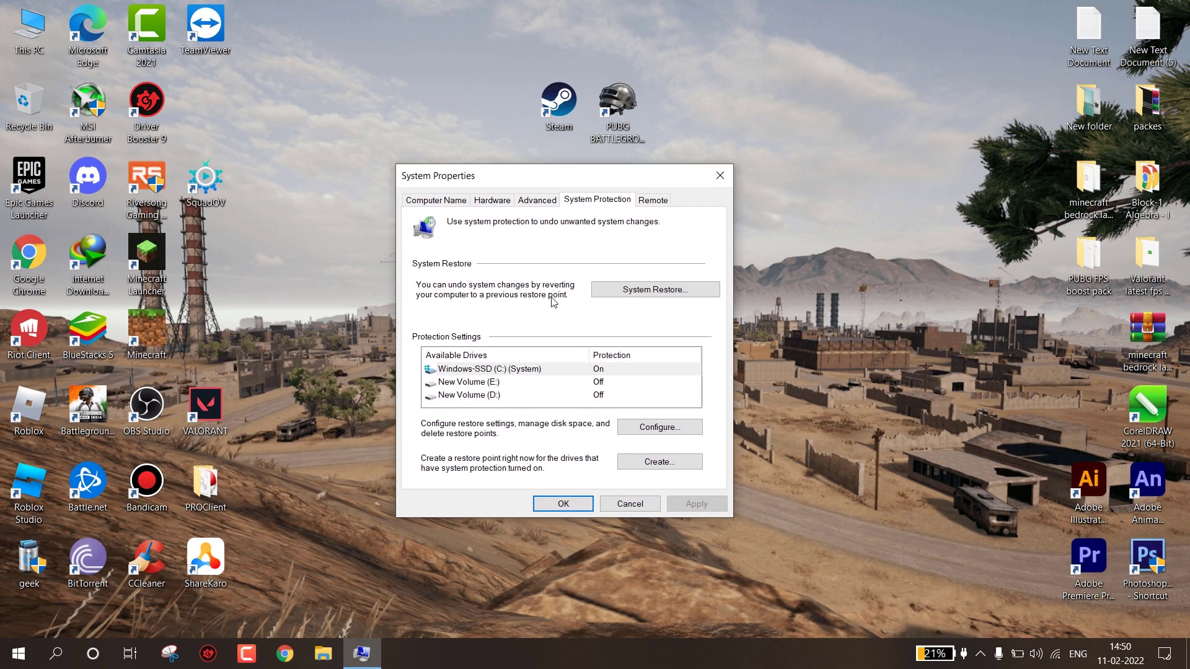
{"action": "left_click", "coordinate": [541, 375]}
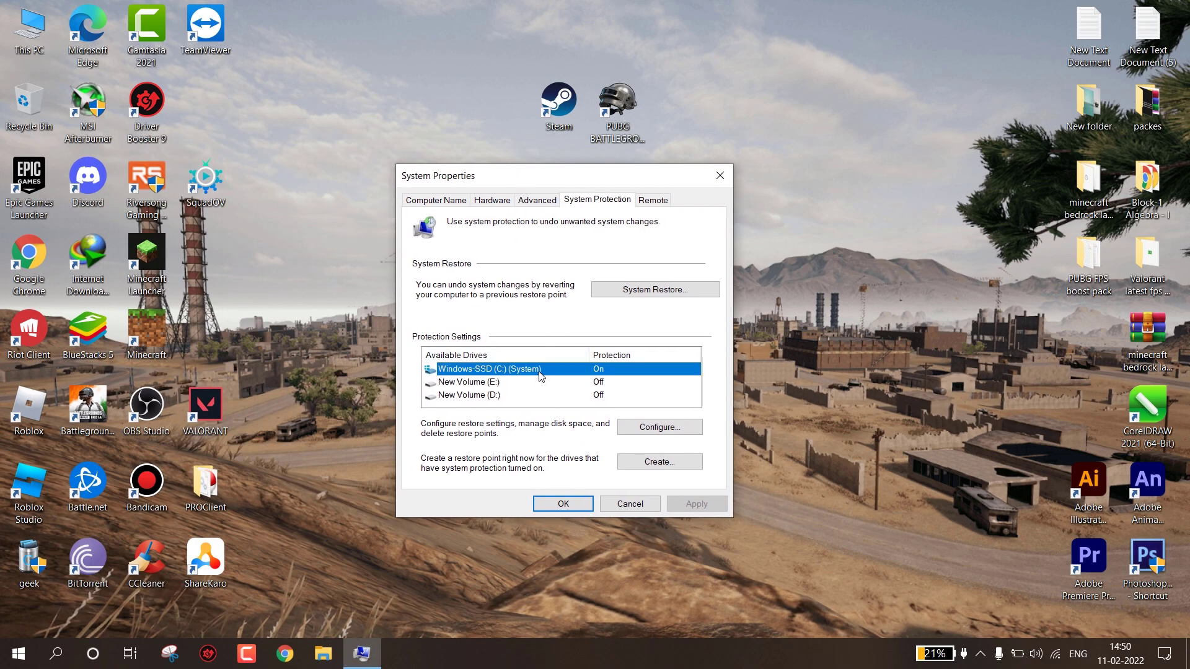
{"action": "left_click", "coordinate": [658, 431]}
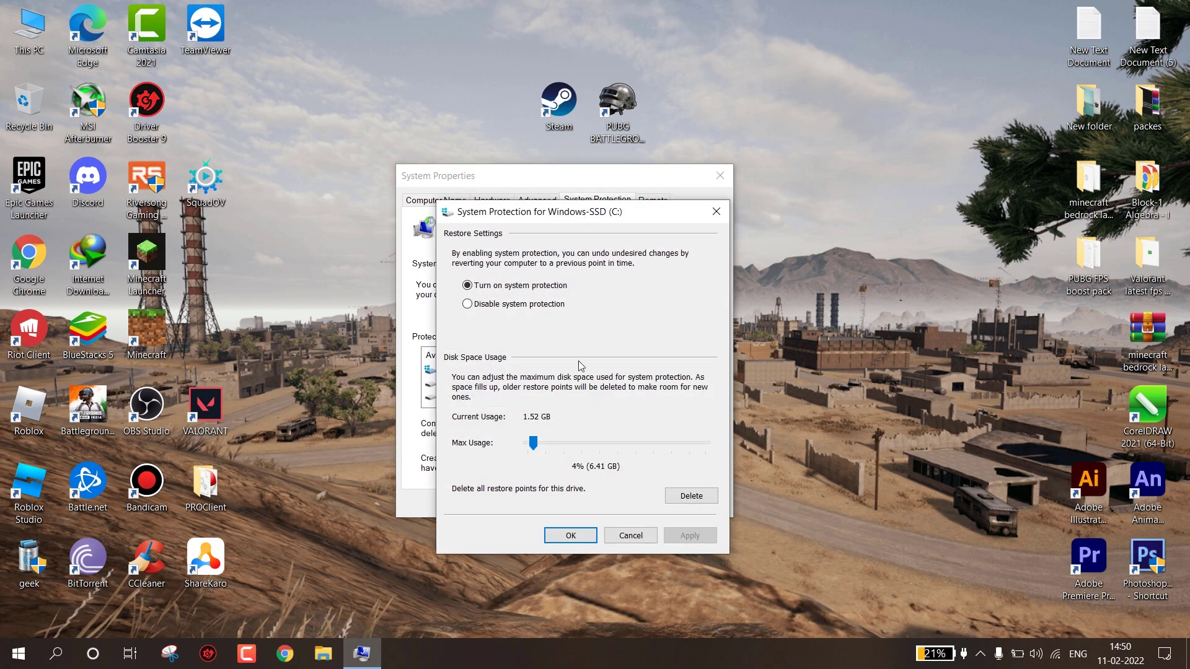
{"action": "left_click", "coordinate": [513, 290]}
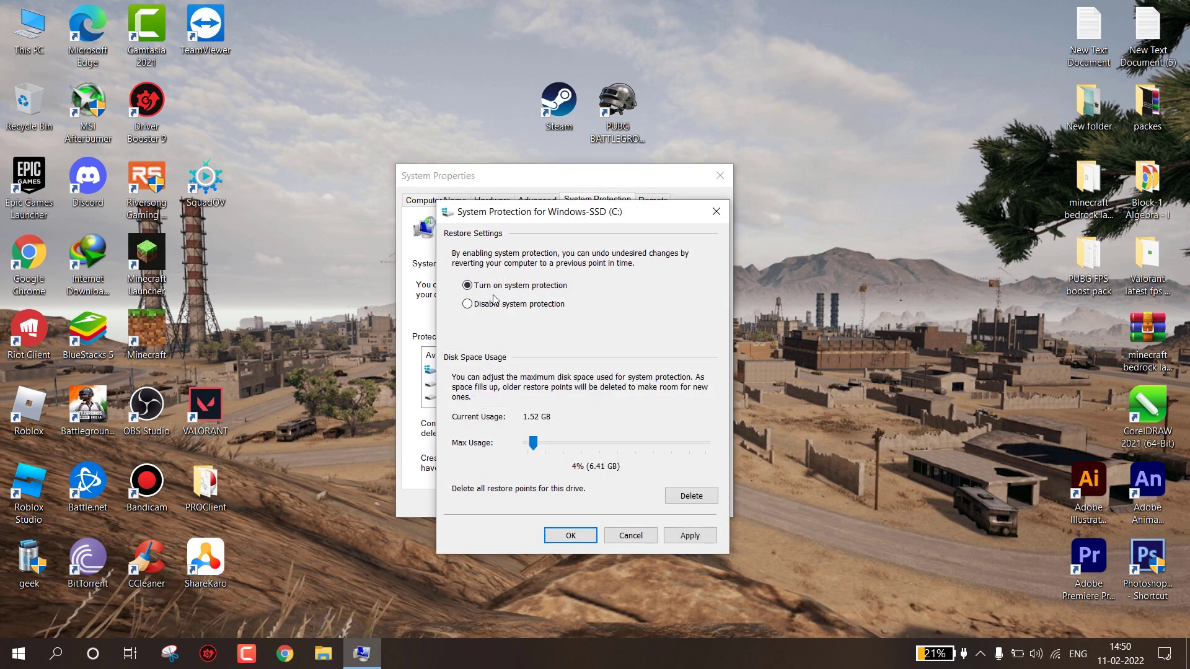
{"action": "left_click", "coordinate": [690, 536]}
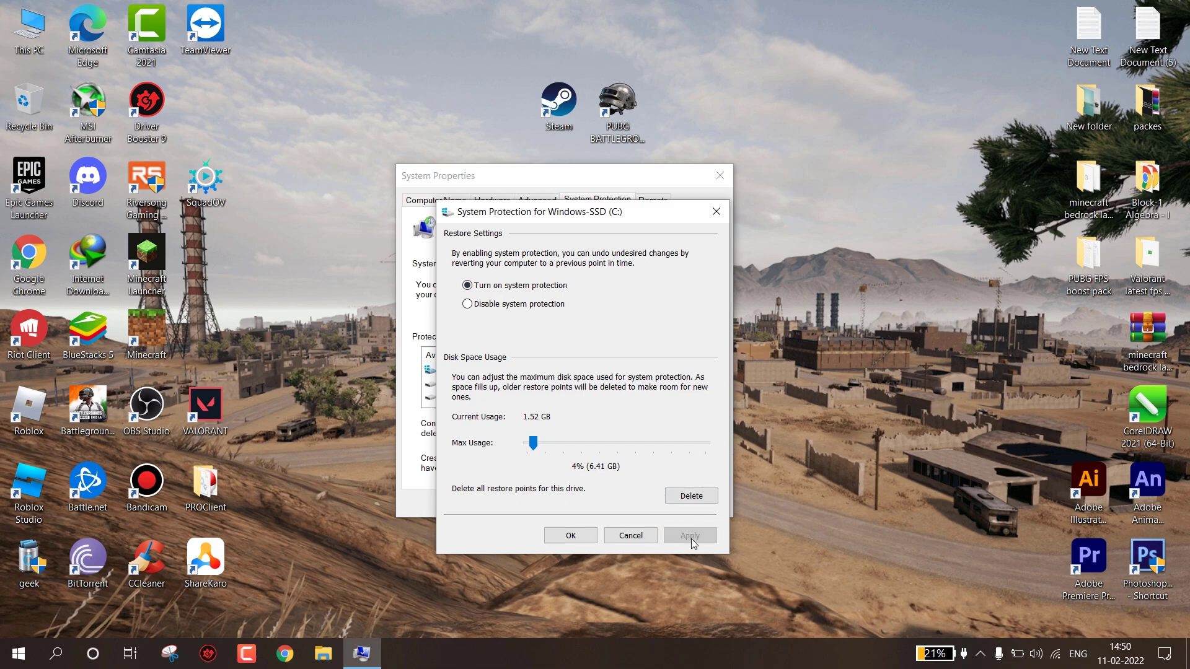
{"action": "left_click", "coordinate": [571, 535]}
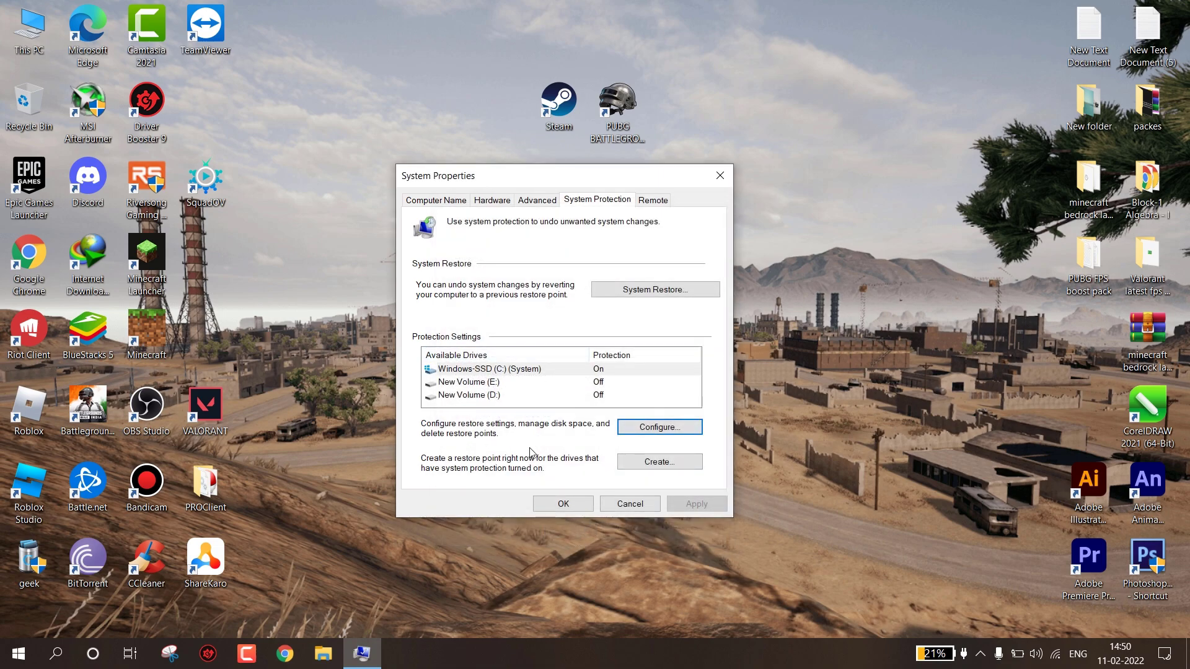
- Create a restore point named 'backup' and close System Properties
{"action": "left_click", "coordinate": [659, 462]}
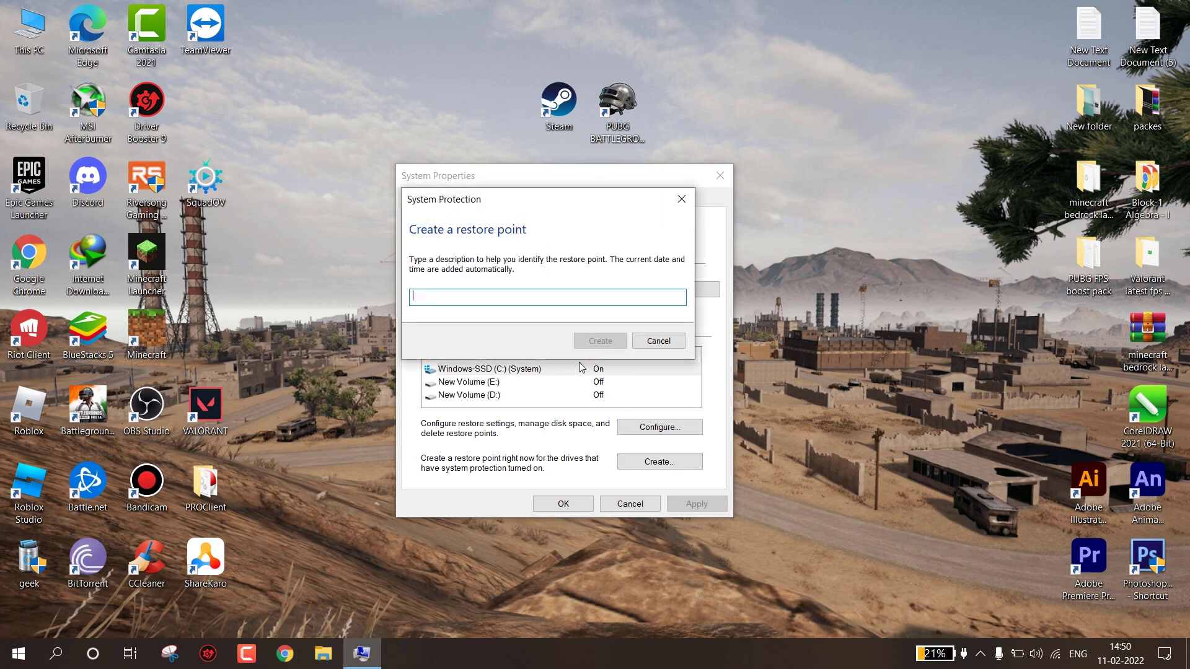
{"action": "type", "text": "back"}
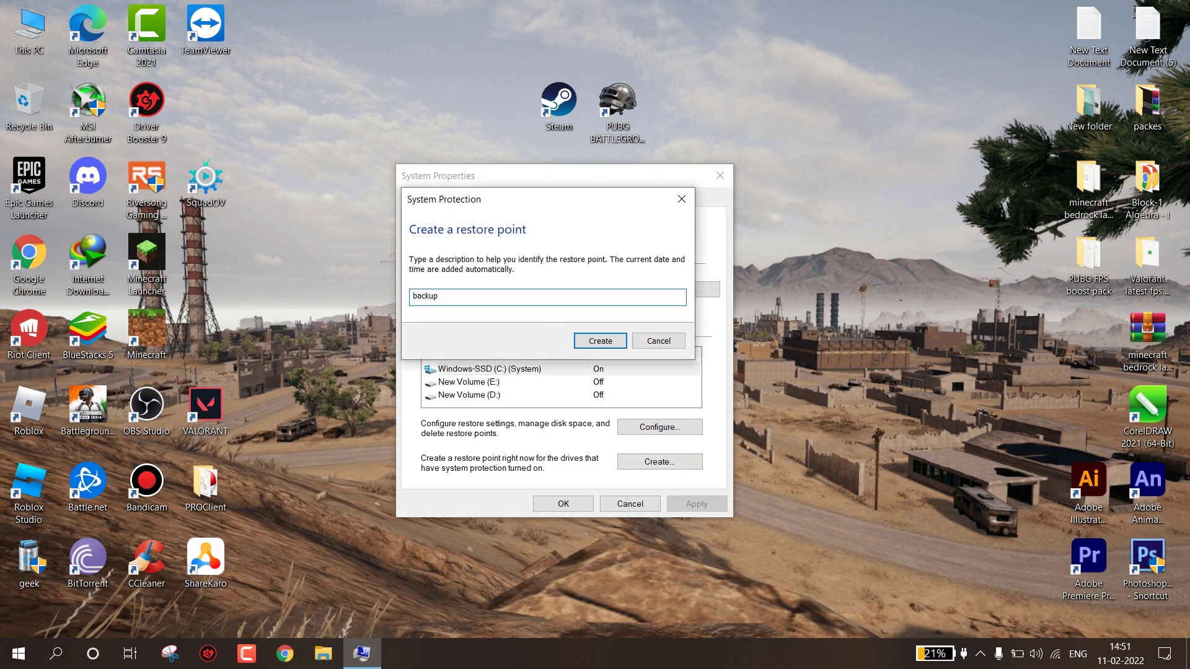
{"action": "type", "text": "up"}
{"action": "left_click", "coordinate": [600, 341]}
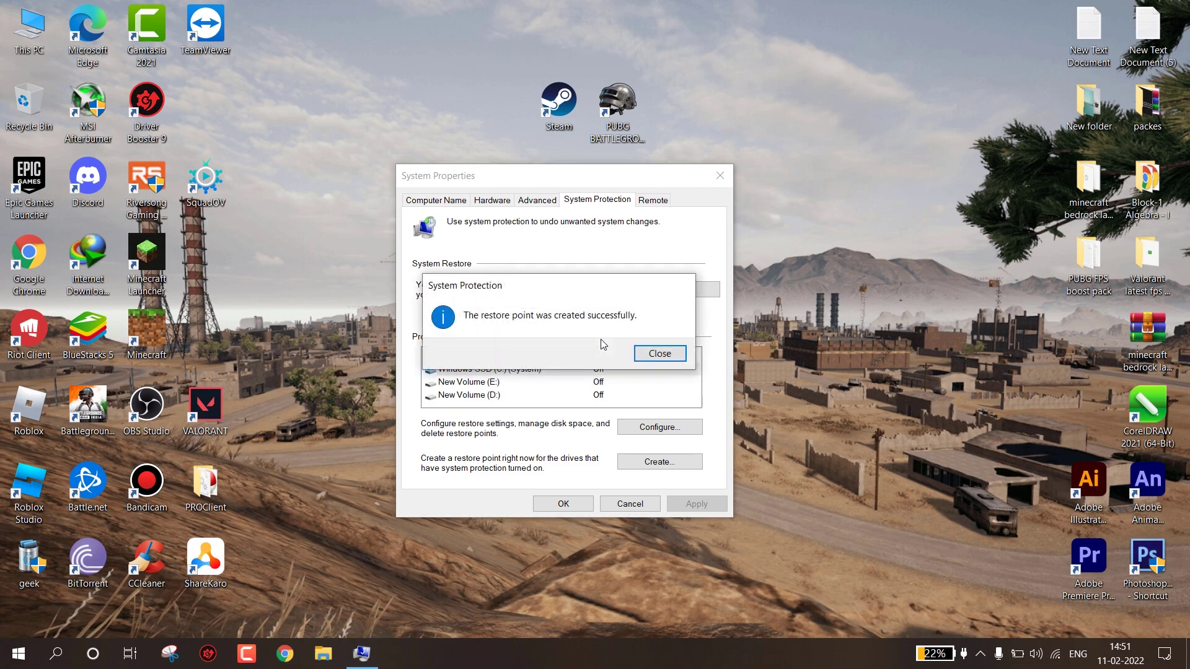
{"action": "left_click", "coordinate": [660, 353]}
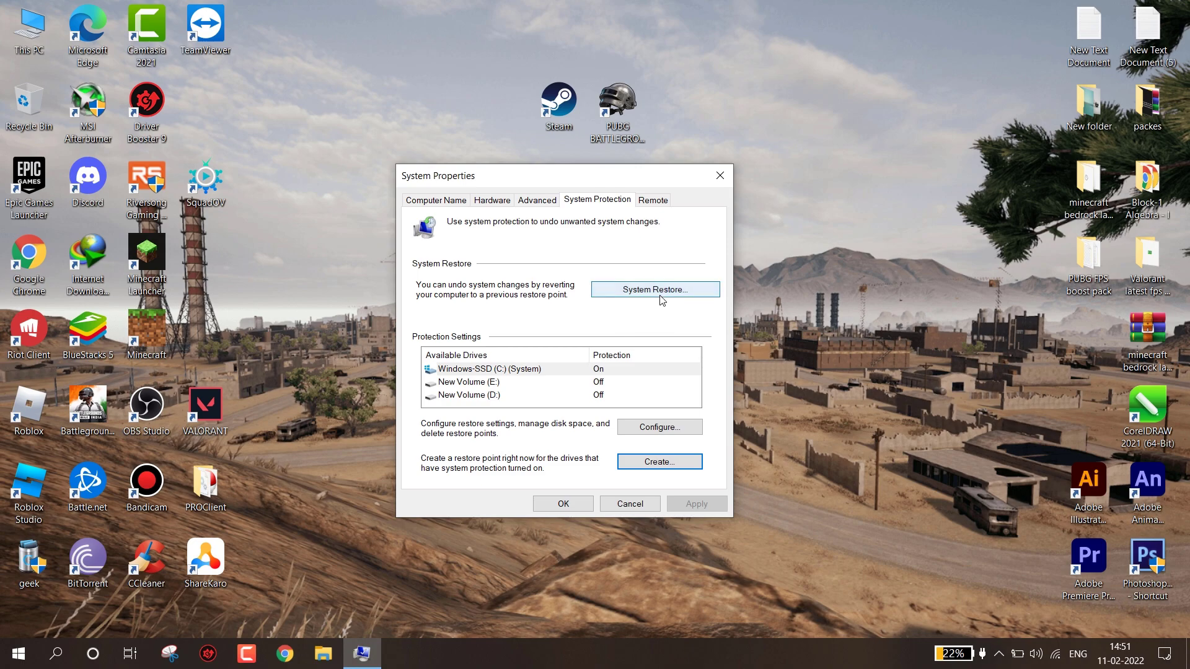
{"action": "left_click", "coordinate": [578, 504]}
- Turn off notifications from apps and other senders in System settings
{"action": "left_click", "coordinate": [18, 654]}
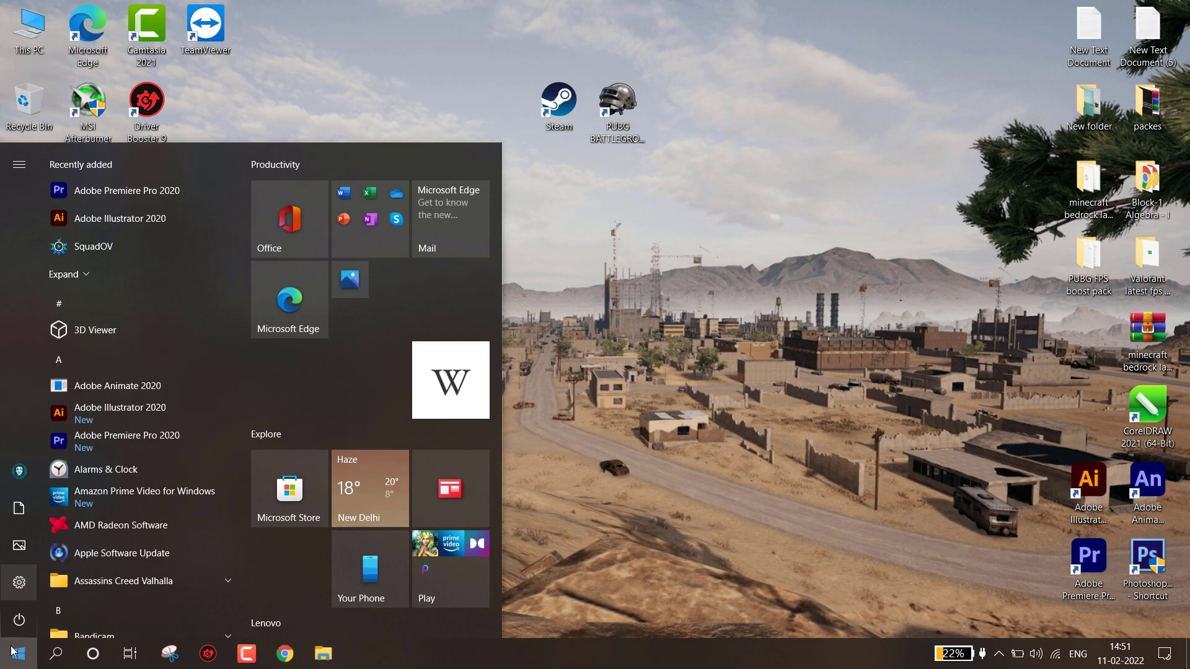
{"action": "left_click", "coordinate": [7, 592]}
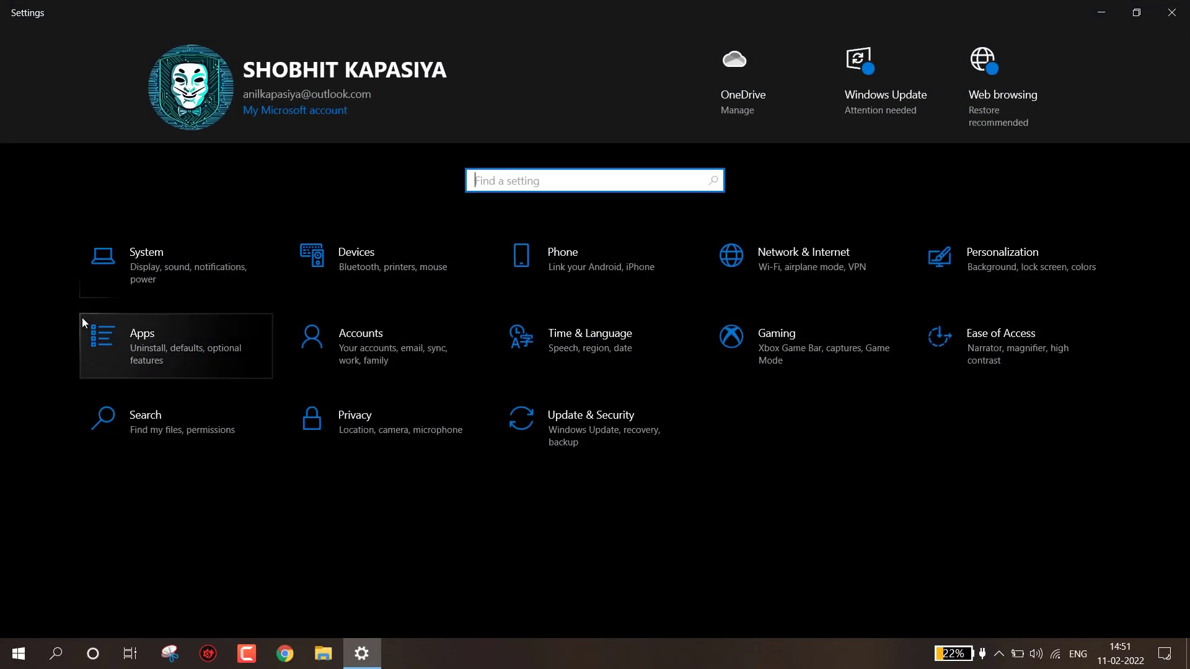
{"action": "left_click", "coordinate": [147, 286]}
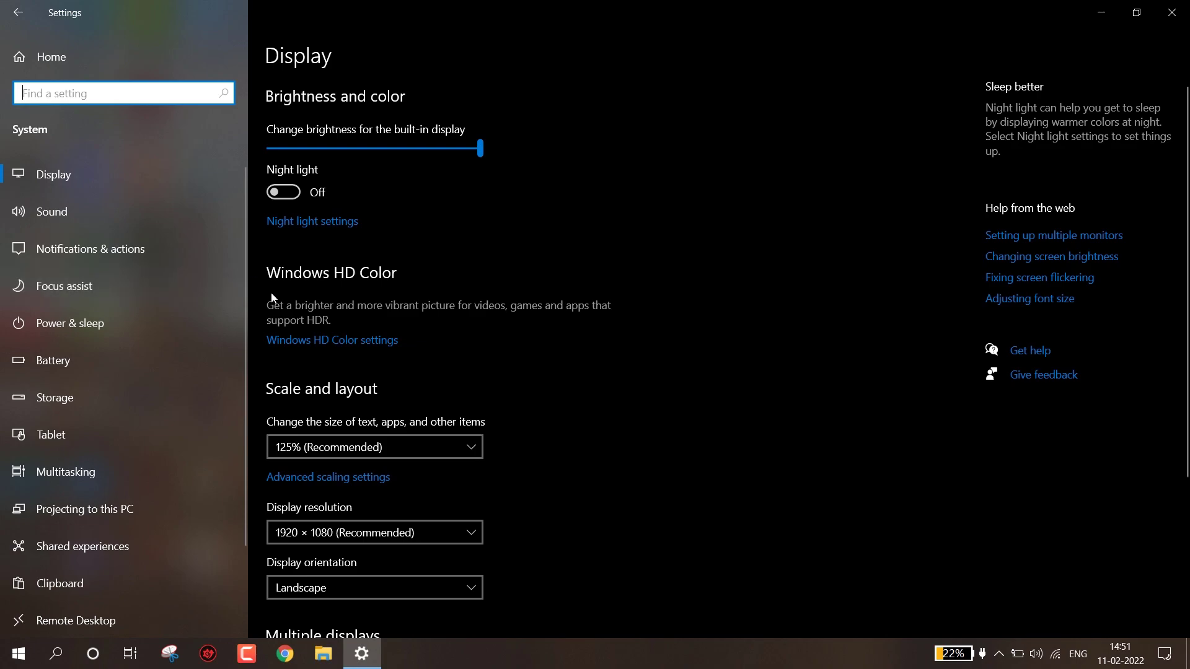
{"action": "left_click", "coordinate": [107, 253]}
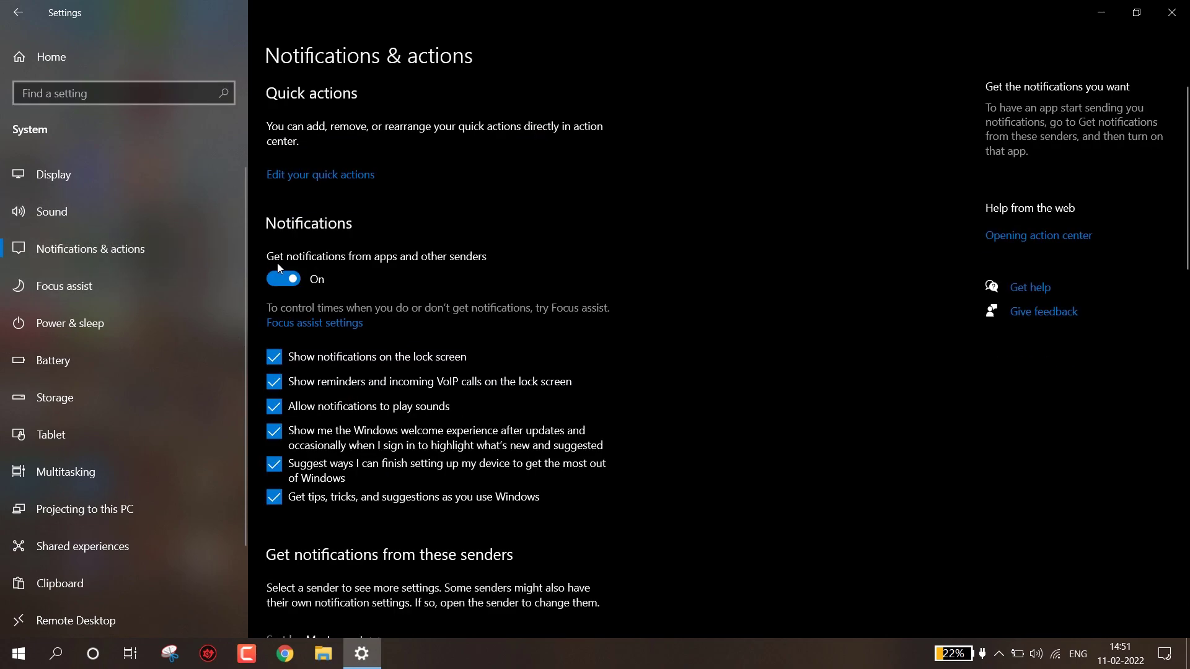
{"action": "left_click", "coordinate": [285, 279]}
{"action": "scroll", "coordinate": [142, 279], "scroll_direction": "down", "scroll_amount": 3}
- Switch off Snap windows on the Multitasking page
{"action": "left_click", "coordinate": [114, 371]}
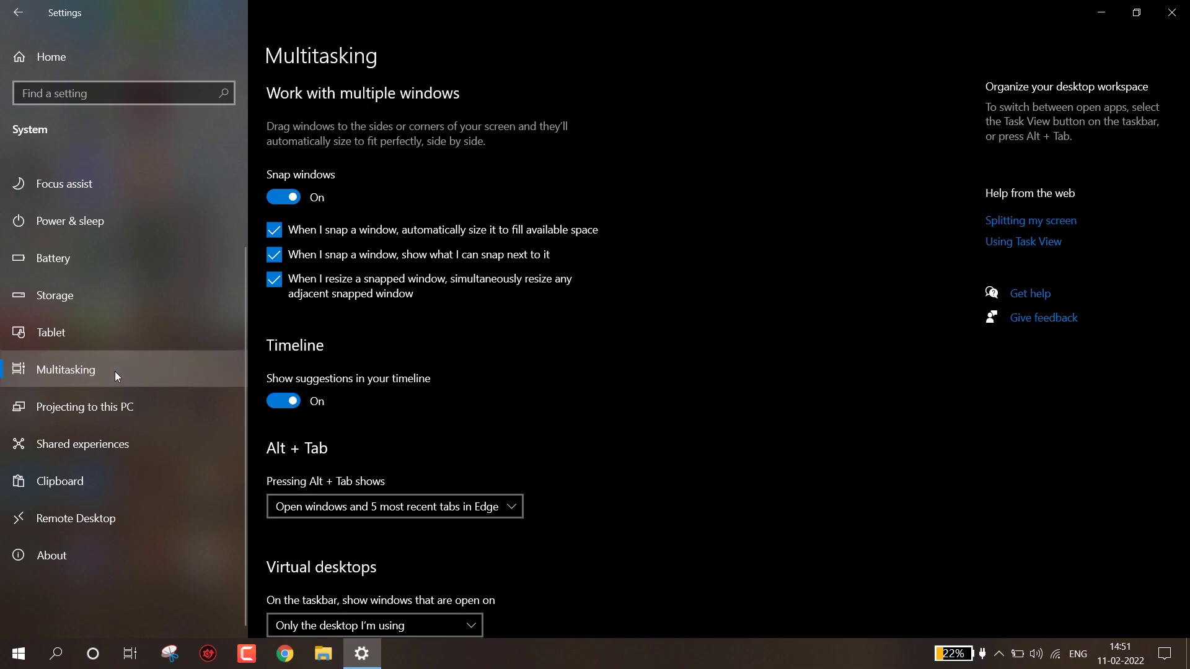
{"action": "left_click", "coordinate": [276, 197]}
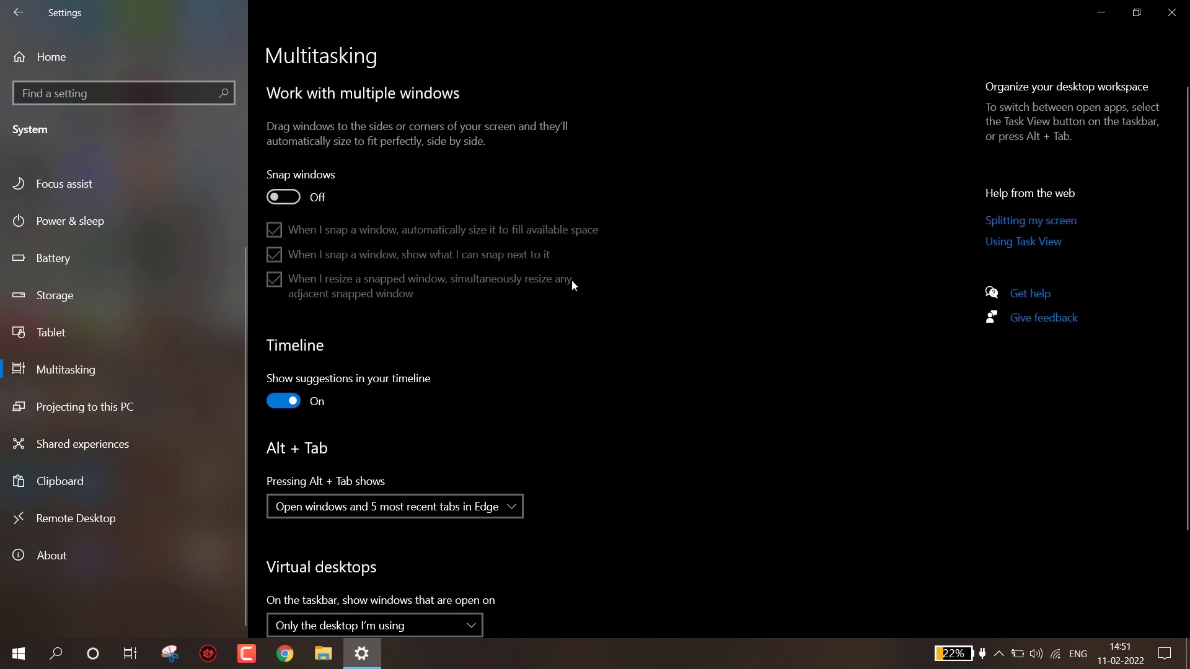
{"action": "scroll", "coordinate": [90, 333], "scroll_direction": "up", "scroll_amount": 2}
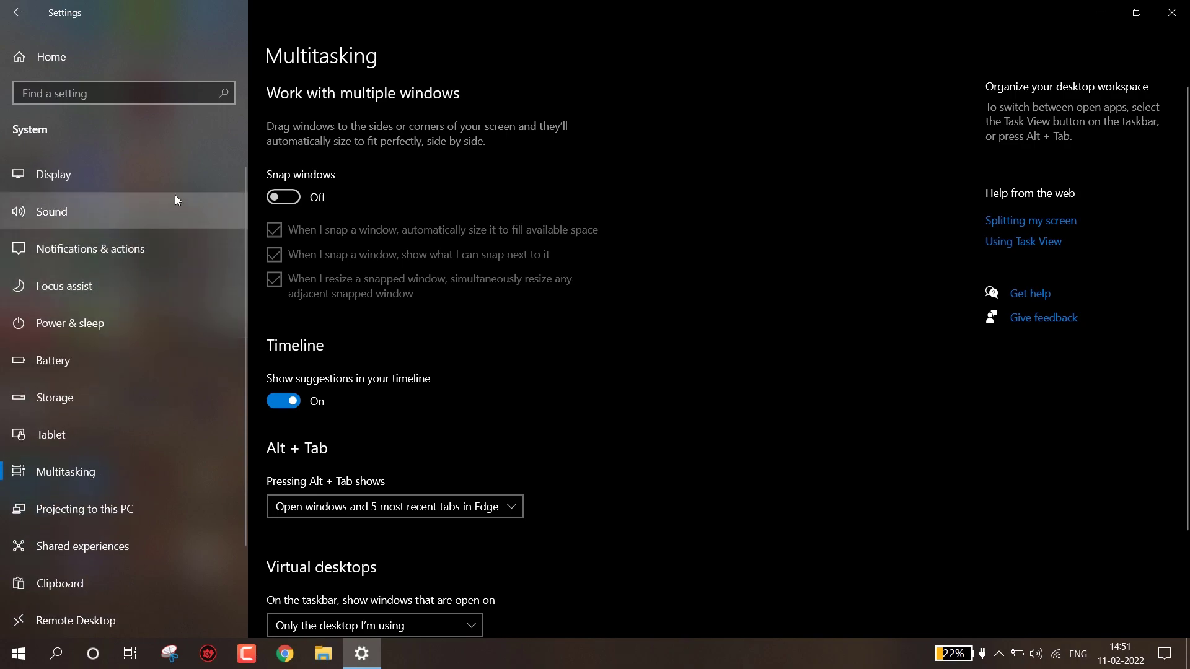
- Turn off transparency effects under Personalization > Colors
{"action": "left_click", "coordinate": [148, 57]}
{"action": "left_click", "coordinate": [961, 252]}
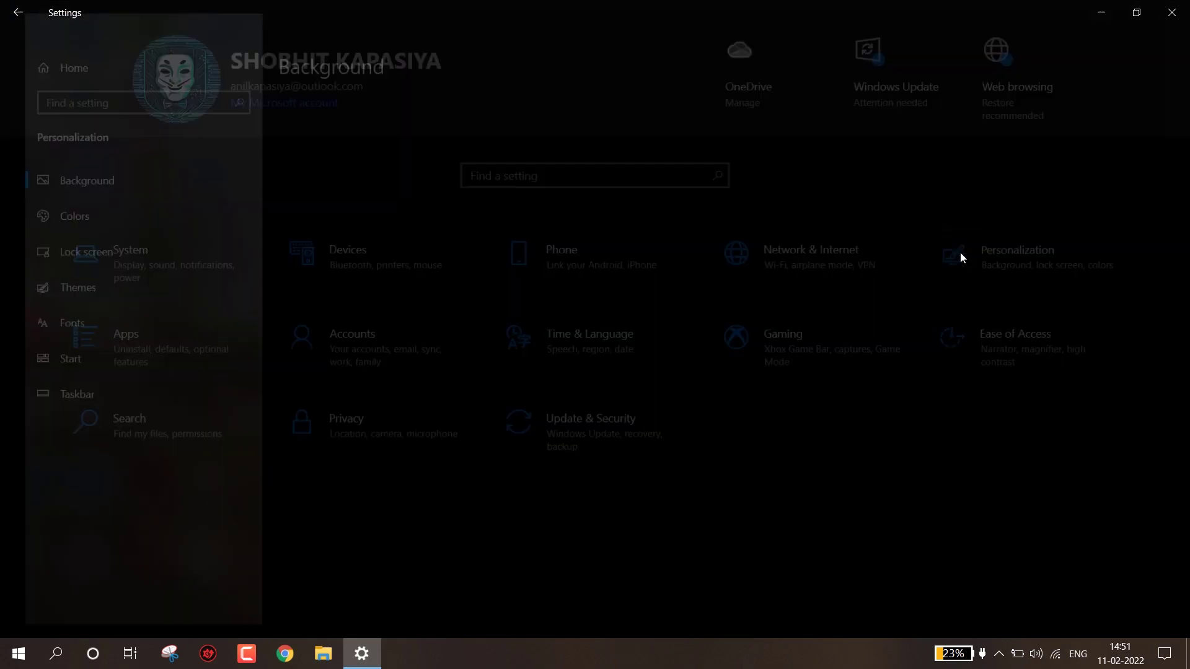
{"action": "left_click", "coordinate": [162, 224]}
{"action": "left_click", "coordinate": [295, 363]}
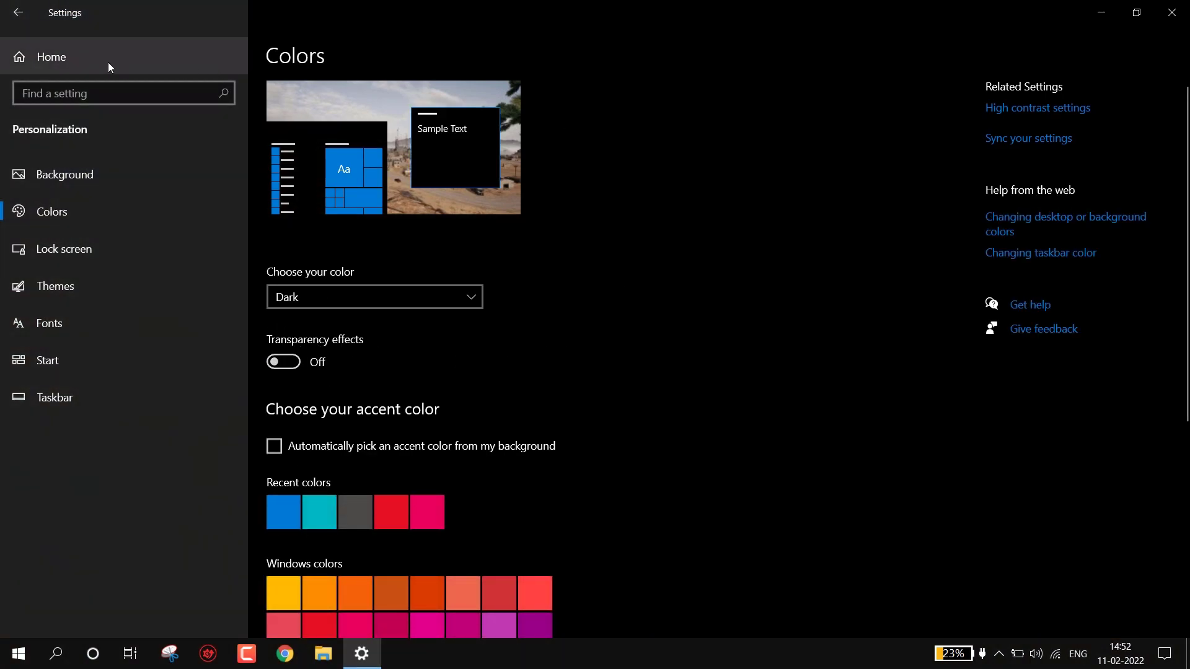
- Disable BitTorrent, CCleaner, Cortana, Free Download Manager and Host Process at startup
{"action": "left_click", "coordinate": [108, 62]}
{"action": "left_click", "coordinate": [142, 342]}
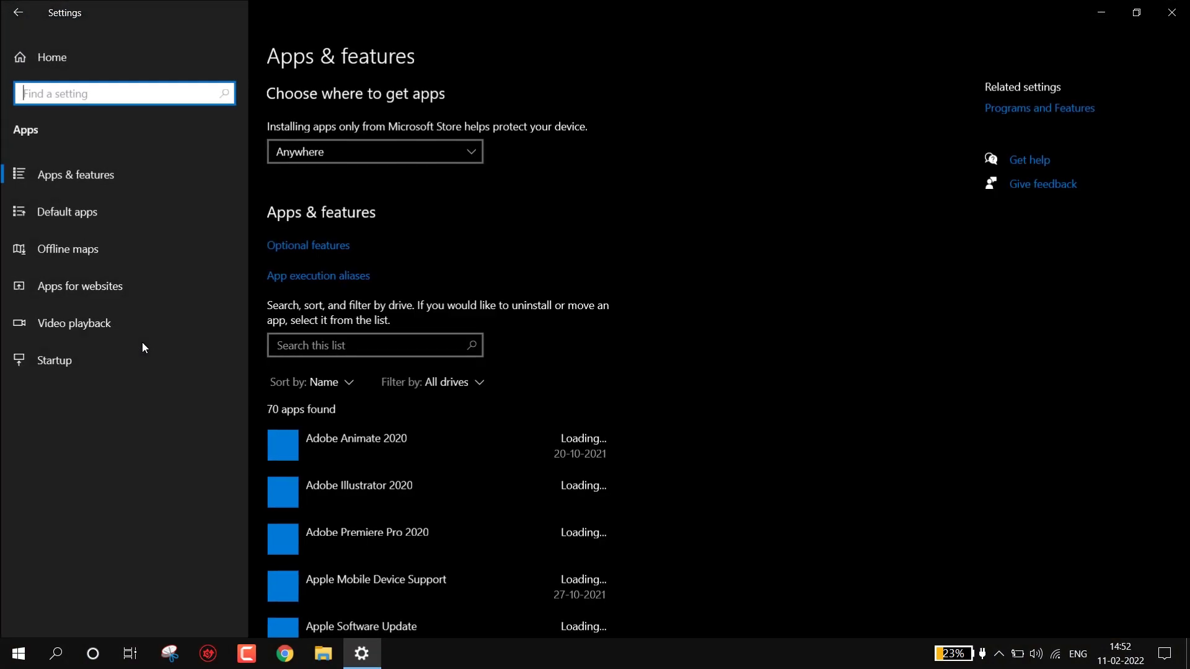
{"action": "left_click", "coordinate": [65, 361]}
{"action": "left_click", "coordinate": [518, 199]}
{"action": "left_click", "coordinate": [519, 246]}
{"action": "left_click", "coordinate": [518, 293]}
{"action": "left_click", "coordinate": [518, 432]}
{"action": "left_click", "coordinate": [518, 479]}
- Disable OneDrive, Skype, Spotify, Steam, Telegram Desktop and Xbox App Services at startup
{"action": "scroll", "coordinate": [518, 478], "scroll_direction": "down", "scroll_amount": 3}
{"action": "left_click", "coordinate": [520, 427]}
{"action": "scroll", "coordinate": [520, 434], "scroll_direction": "down", "scroll_amount": 3}
{"action": "left_click", "coordinate": [512, 462]}
{"action": "left_click", "coordinate": [512, 508]}
{"action": "scroll", "coordinate": [512, 509], "scroll_direction": "down", "scroll_amount": 2}
{"action": "left_click", "coordinate": [511, 507]}
{"action": "left_click", "coordinate": [509, 553]}
{"action": "scroll", "coordinate": [509, 554], "scroll_direction": "down", "scroll_amount": 3}
{"action": "left_click", "coordinate": [512, 520]}
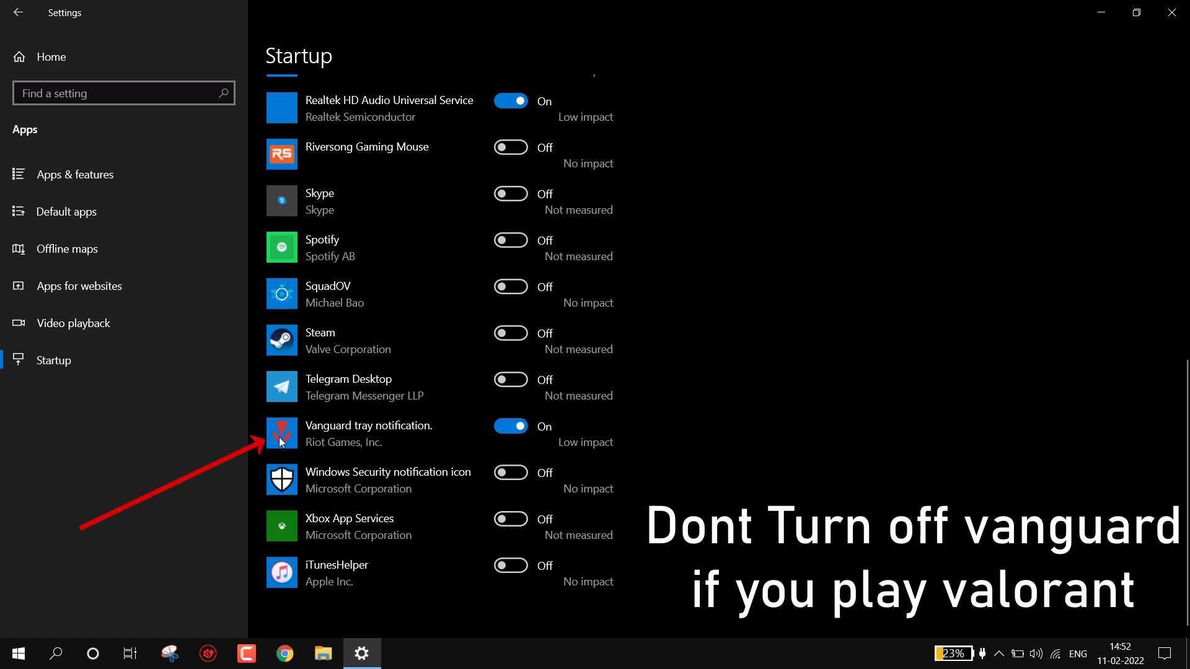
- Stop all apps from running in the background under Privacy settings
{"action": "left_click", "coordinate": [65, 66]}
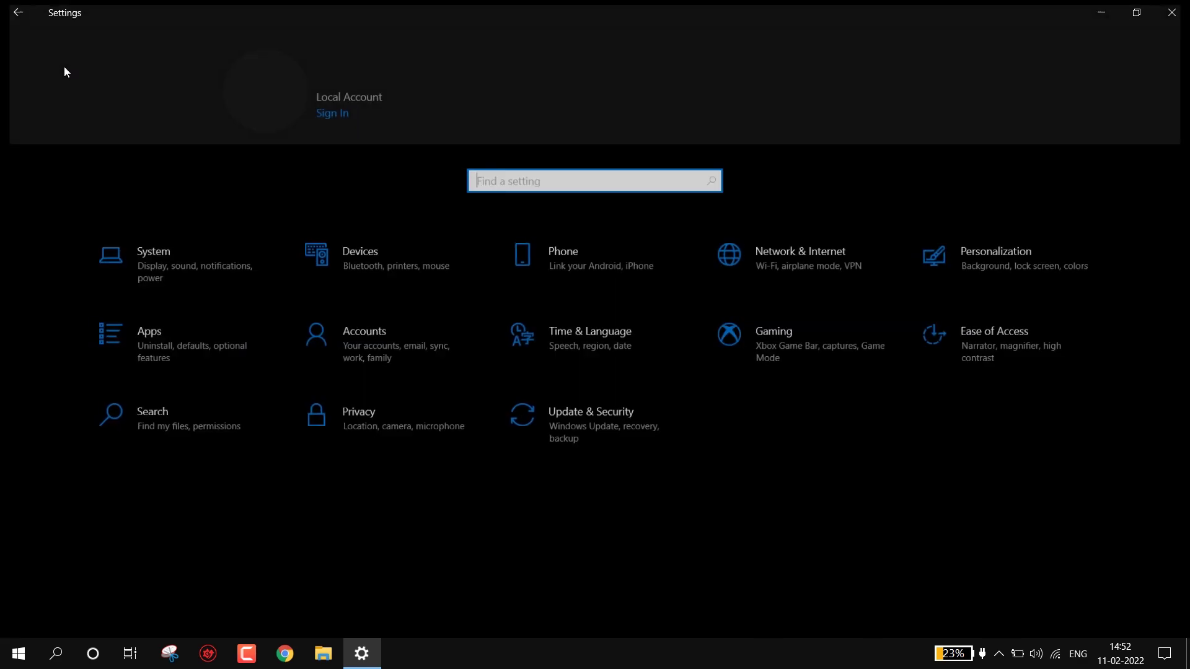
{"action": "left_click", "coordinate": [367, 431]}
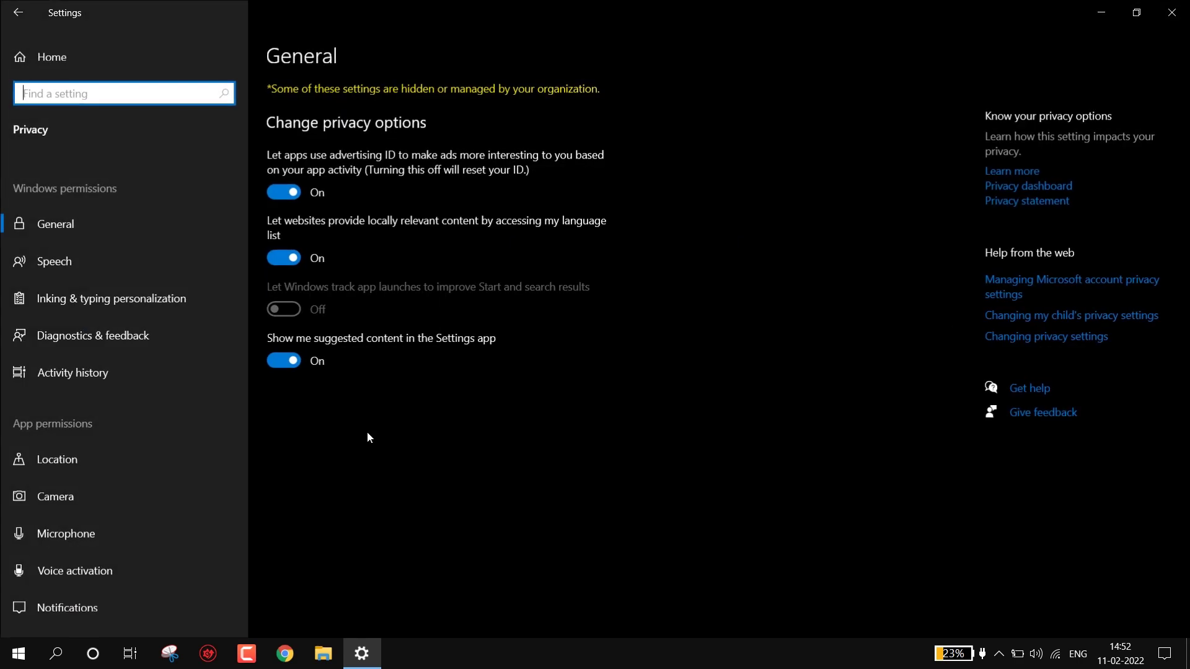
{"action": "scroll", "coordinate": [131, 314], "scroll_direction": "down", "scroll_amount": 5}
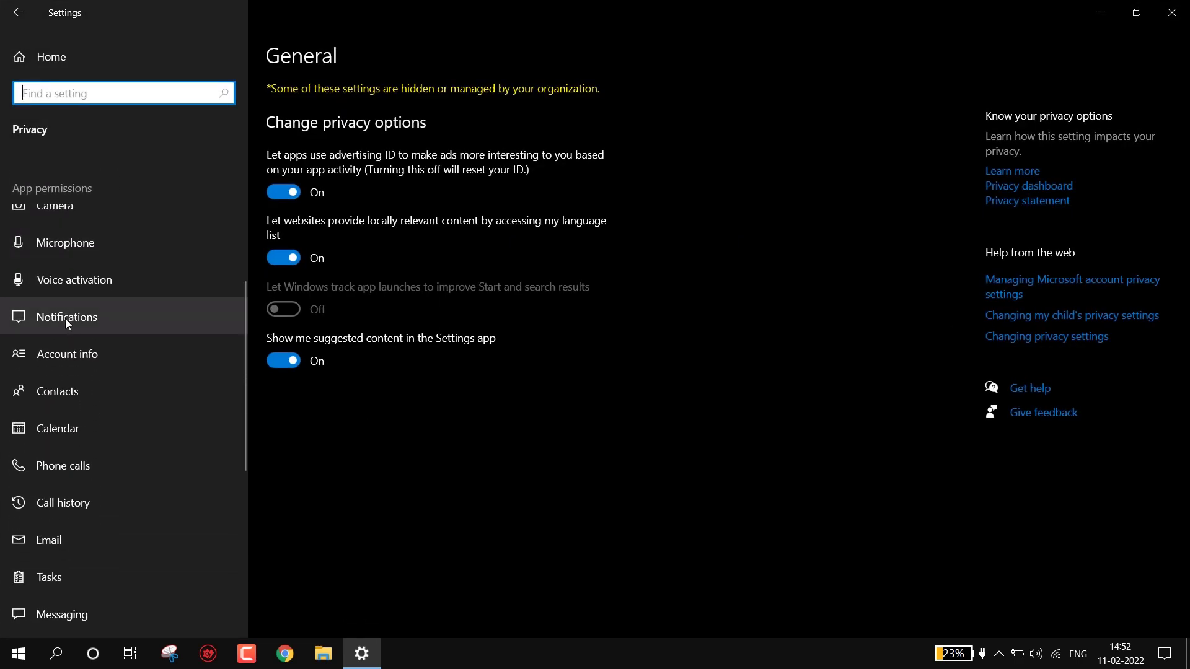
{"action": "scroll", "coordinate": [92, 521], "scroll_direction": "down", "scroll_amount": 3}
{"action": "left_click", "coordinate": [100, 574]}
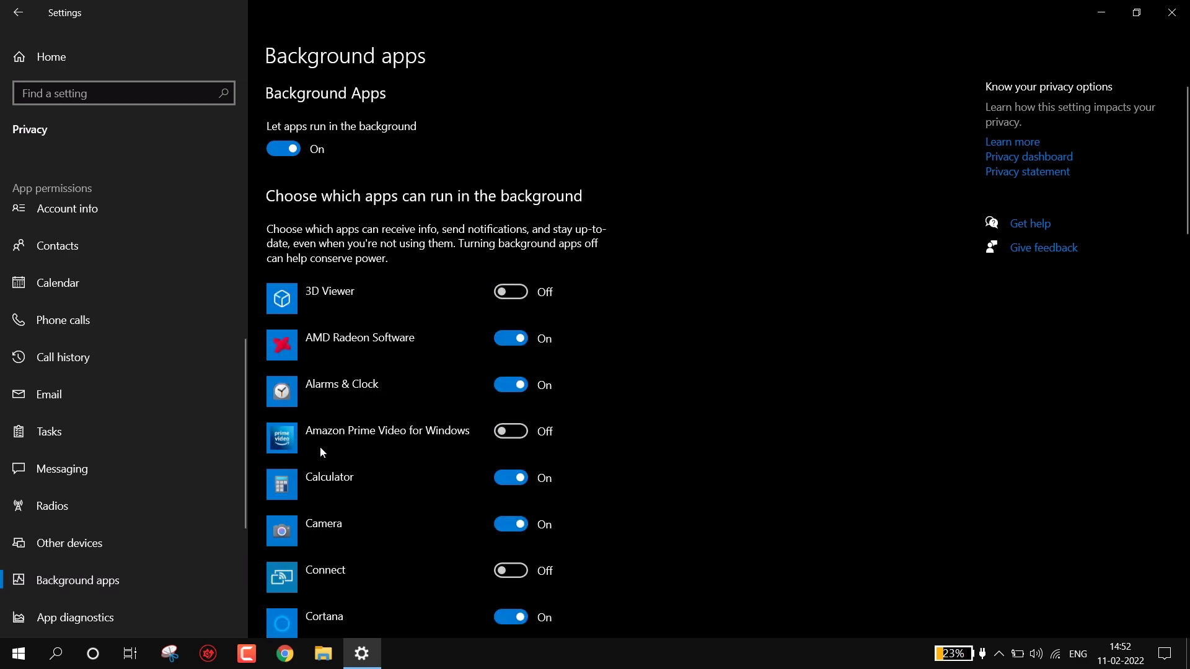
{"action": "left_click", "coordinate": [294, 155]}
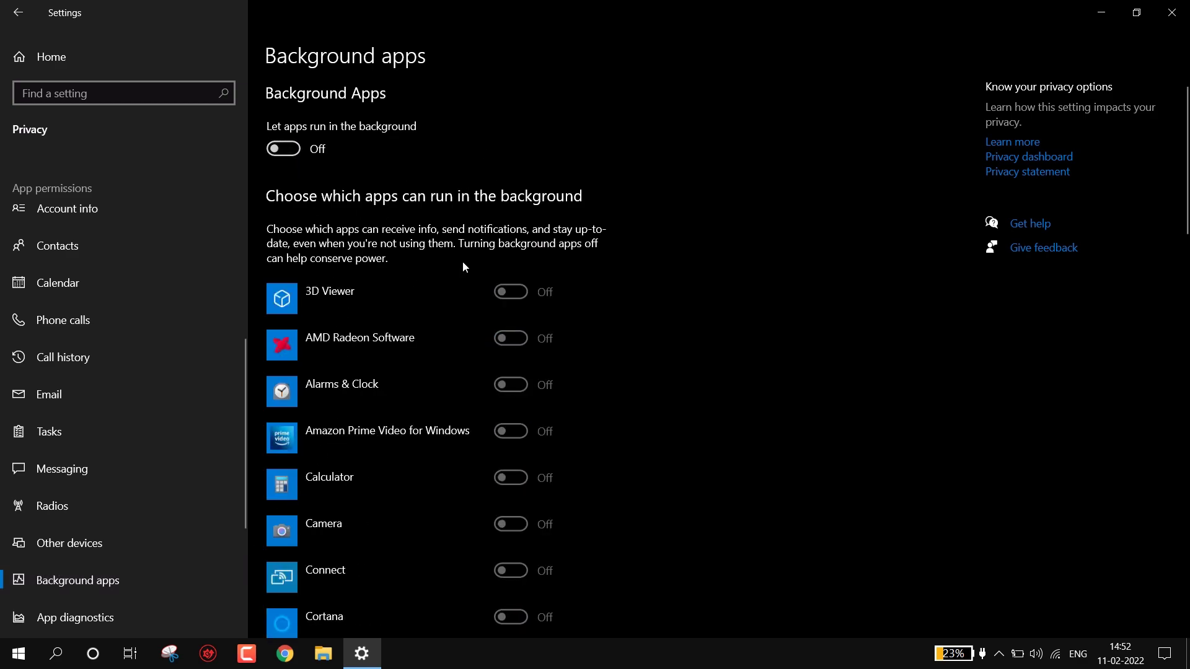
- Turn off 'Allow downloads from other PCs' in Delivery Optimization
{"action": "left_click", "coordinate": [99, 69]}
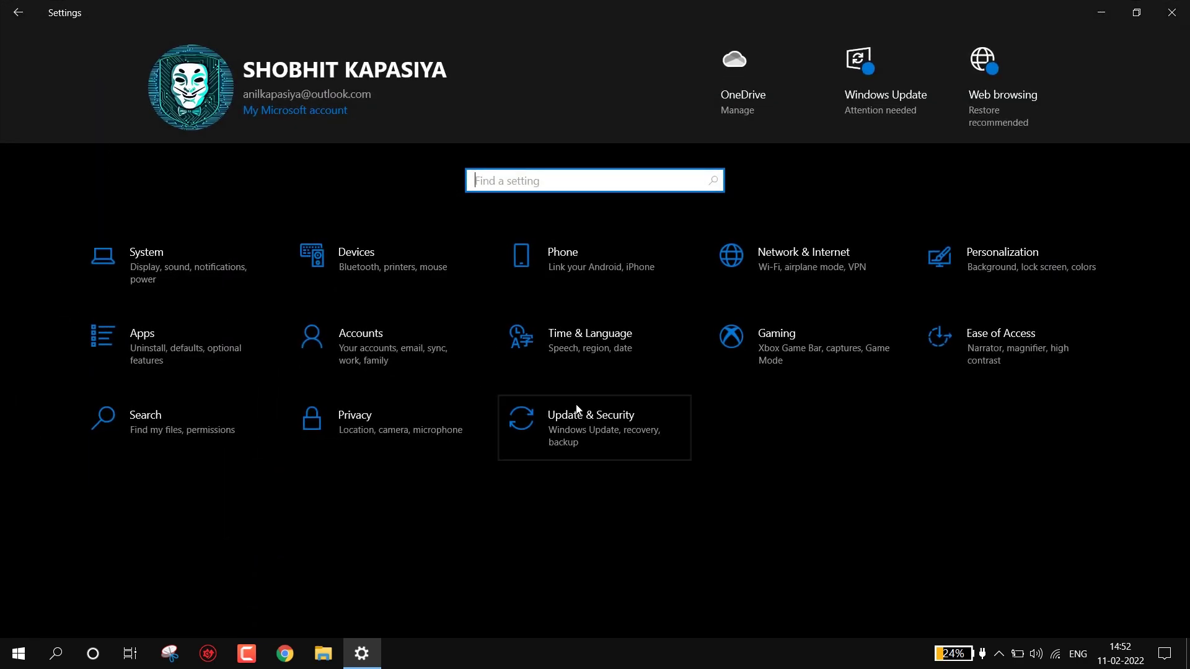
{"action": "left_click", "coordinate": [588, 417]}
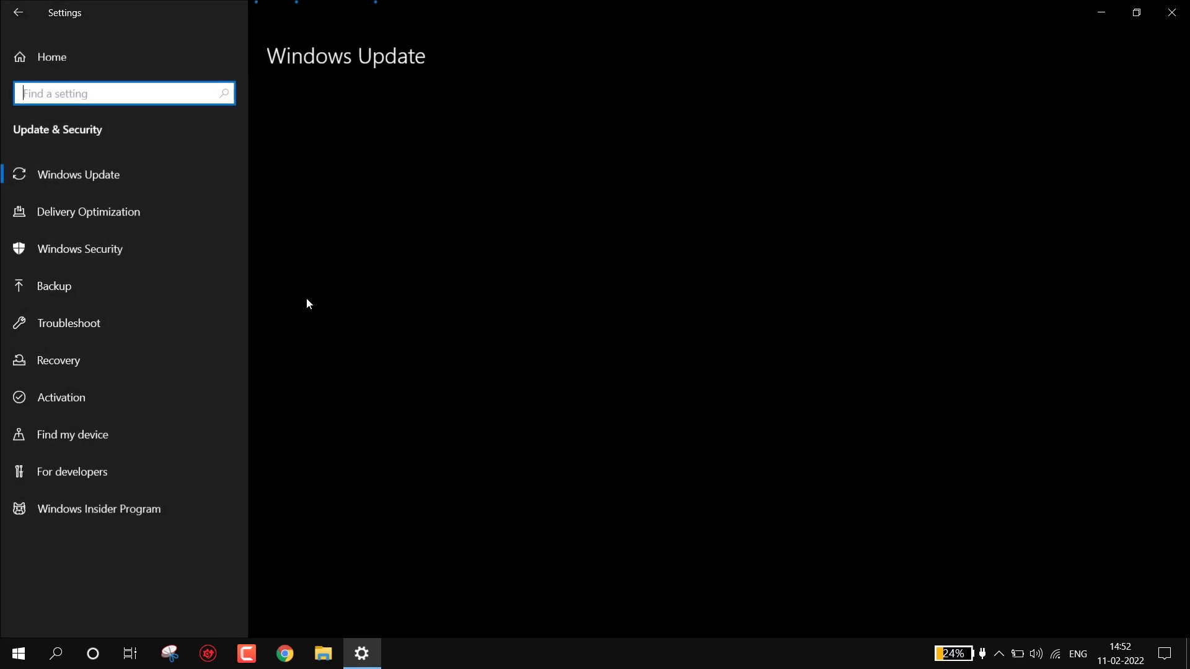
{"action": "left_click", "coordinate": [87, 218]}
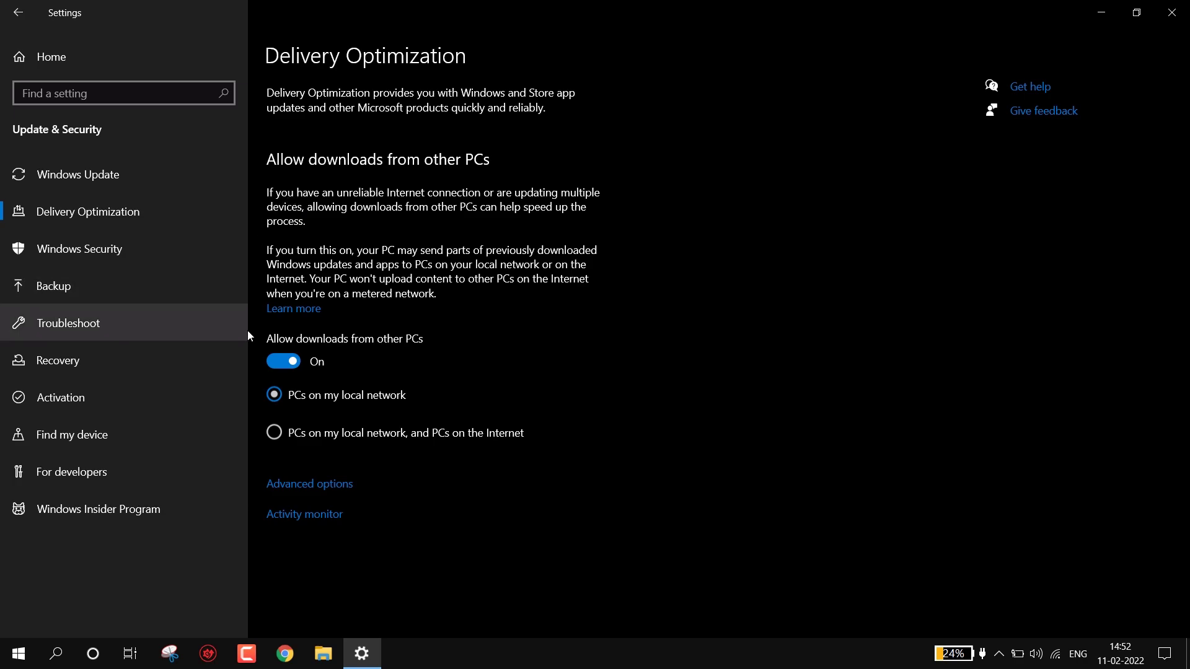
{"action": "left_click", "coordinate": [276, 366]}
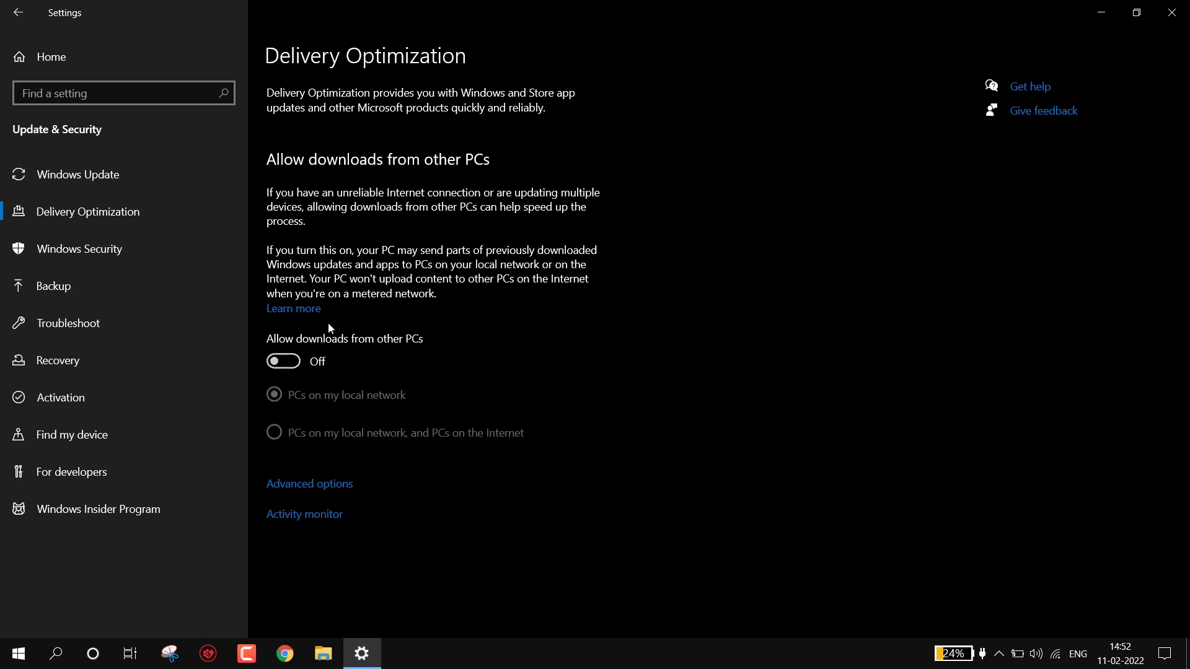
- Close Settings, launch Steam and browse PUBG: BATTLEGROUNDS local files, selecting TslGame
{"action": "left_click", "coordinate": [1172, 12]}
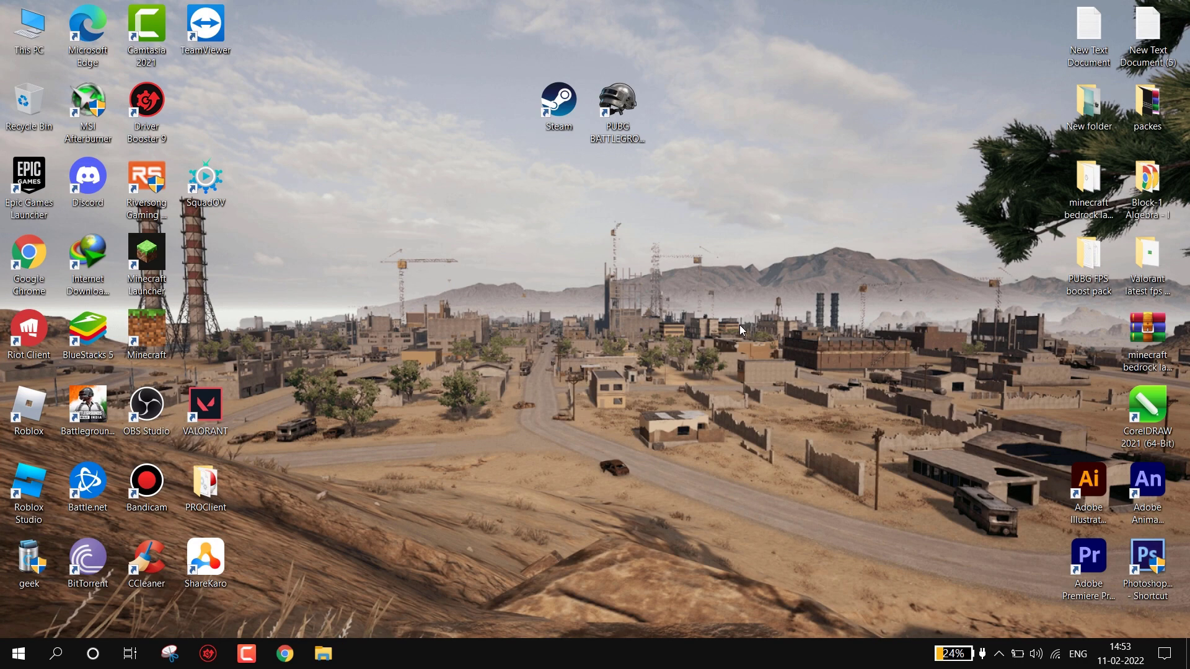
{"action": "double_click", "coordinate": [557, 101]}
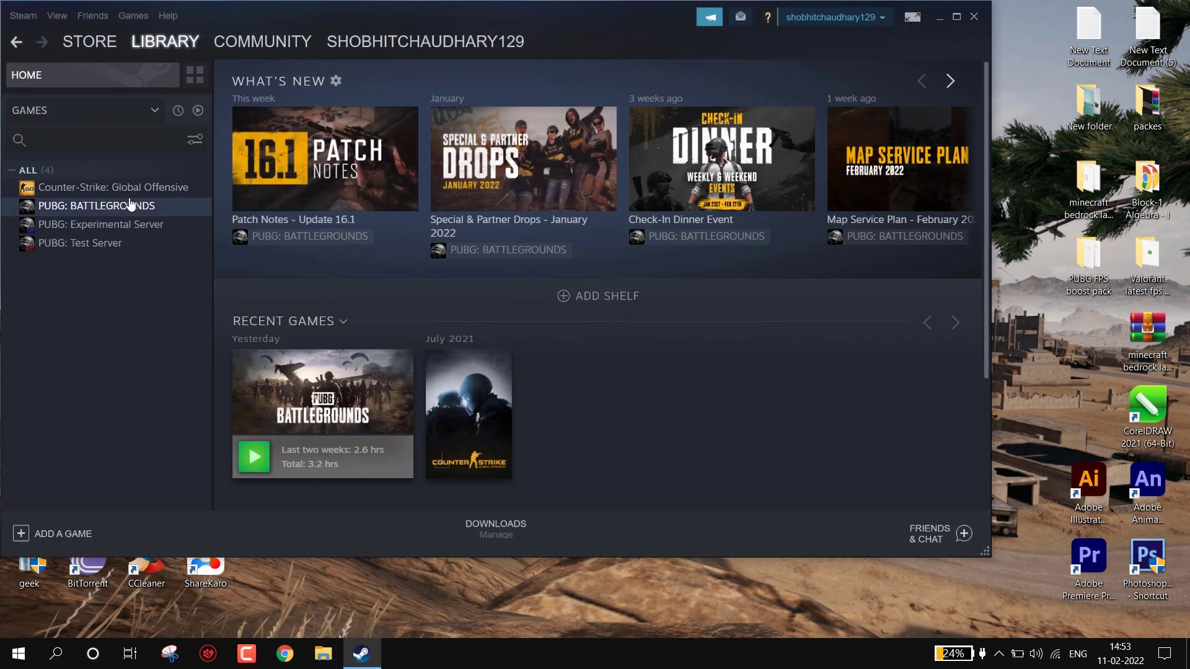
{"action": "right_click", "coordinate": [123, 207]}
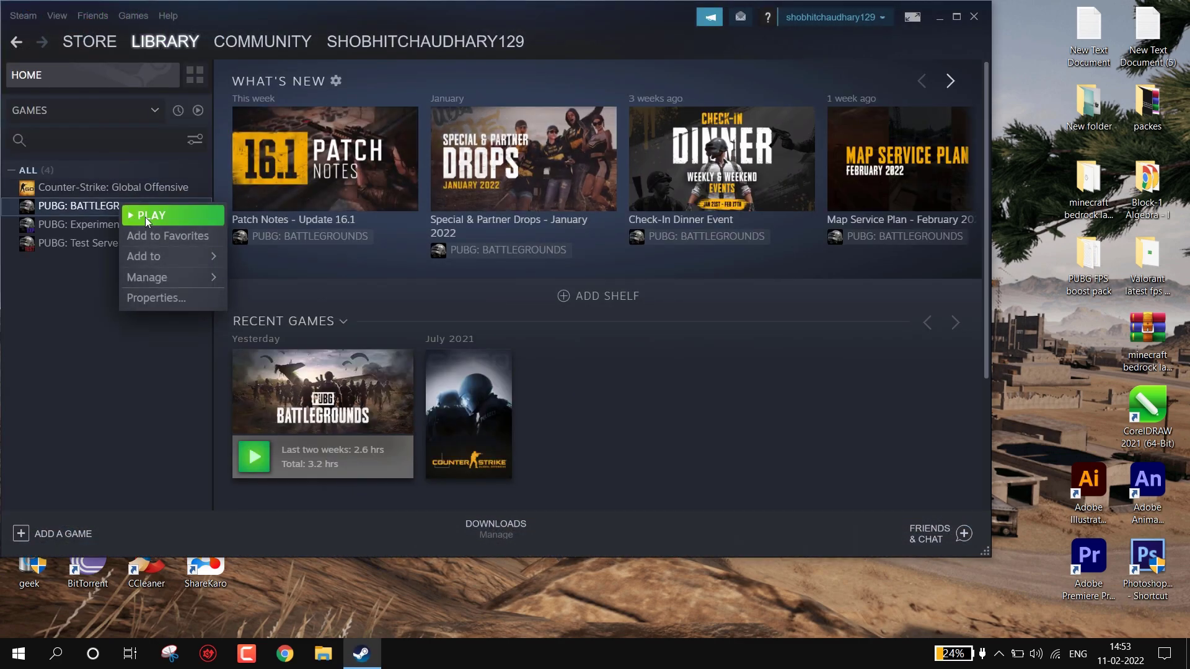
{"action": "left_click", "coordinate": [181, 295]}
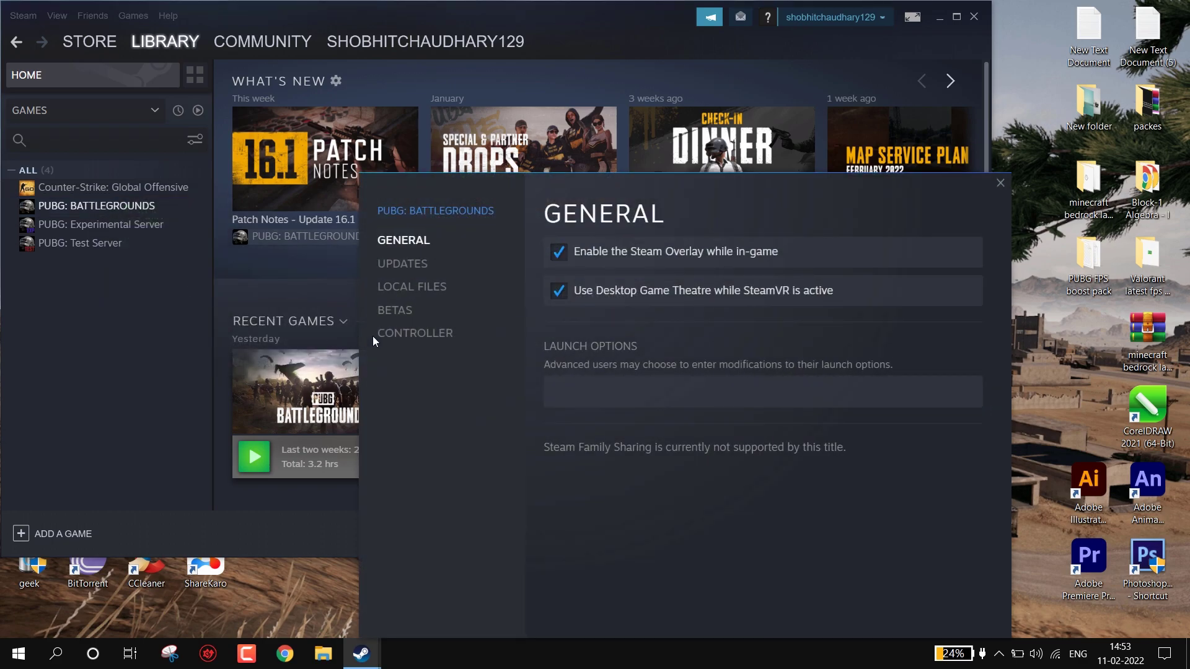
{"action": "left_click", "coordinate": [425, 287]}
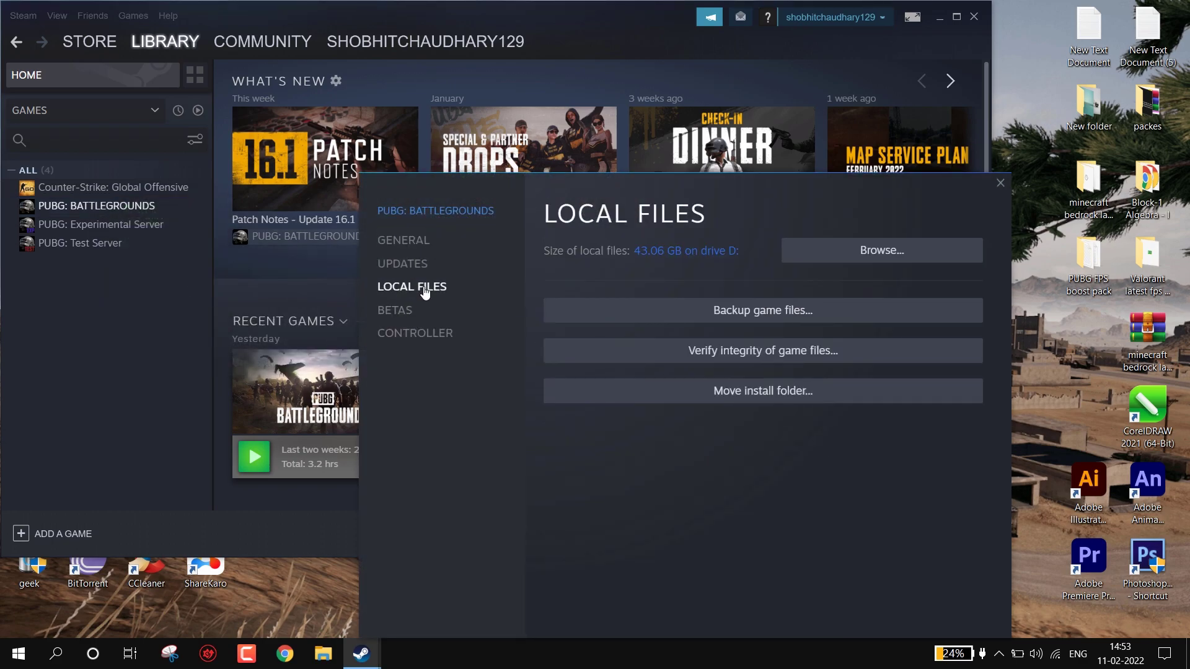
{"action": "left_click", "coordinate": [843, 264]}
{"action": "left_click", "coordinate": [204, 192]}
- Open the Compatibility properties of TslGame in TslGame\Binaries\Win64
{"action": "double_click", "coordinate": [205, 194]}
{"action": "double_click", "coordinate": [212, 174]}
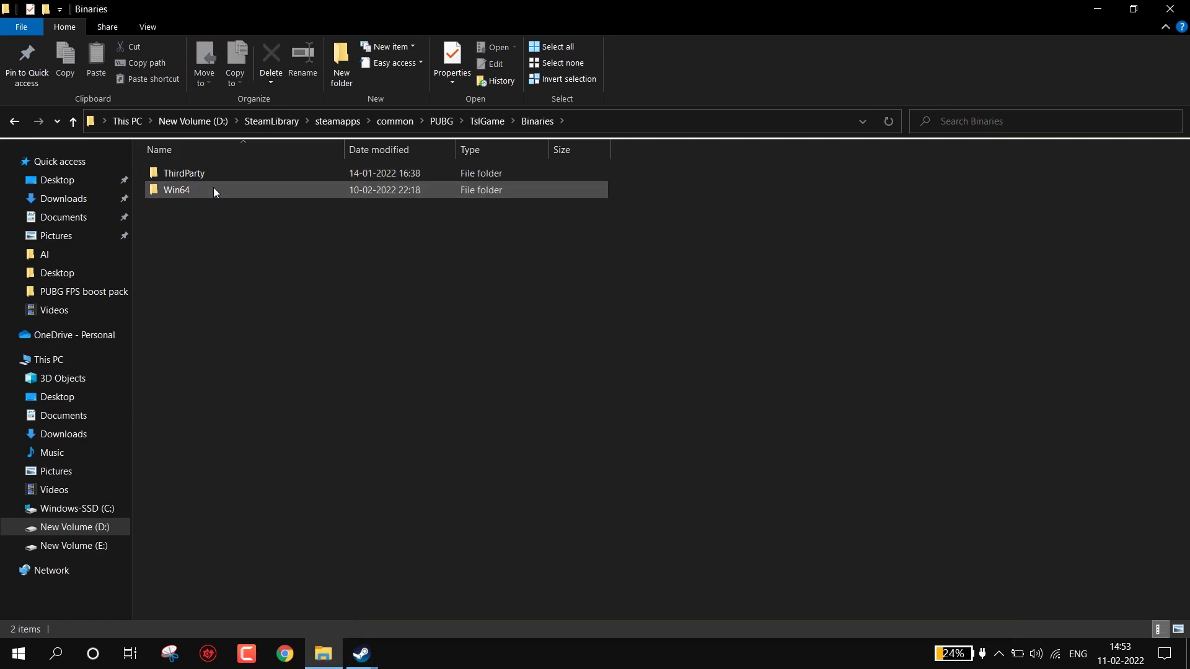
{"action": "double_click", "coordinate": [213, 188]}
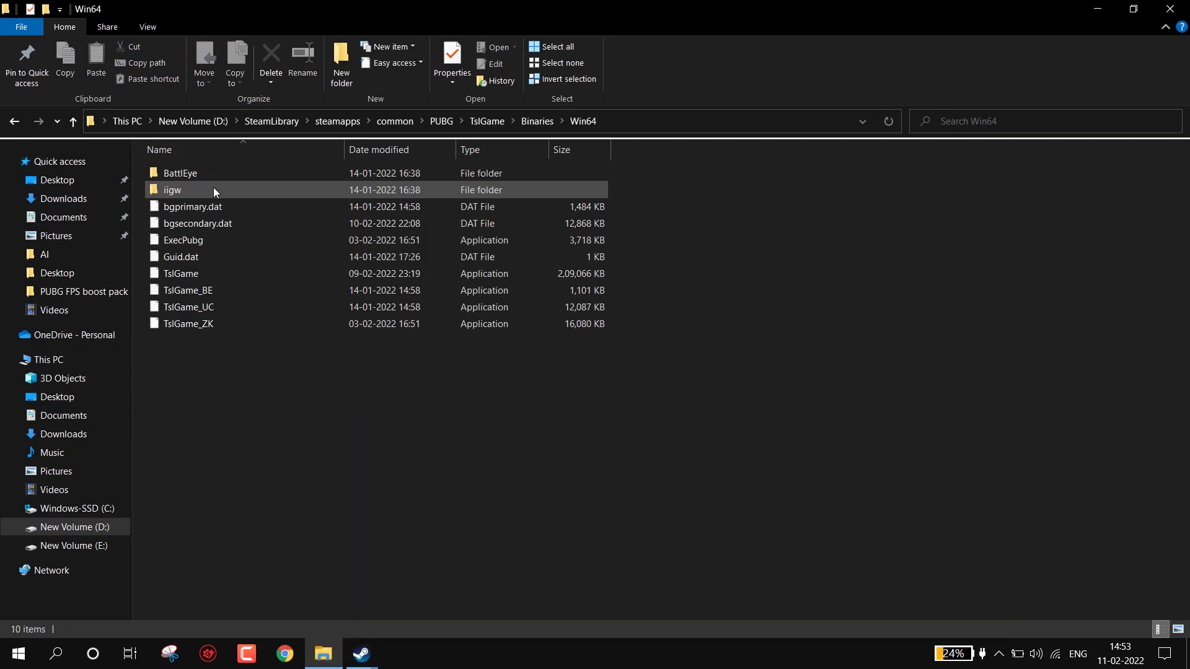
{"action": "left_click", "coordinate": [212, 271]}
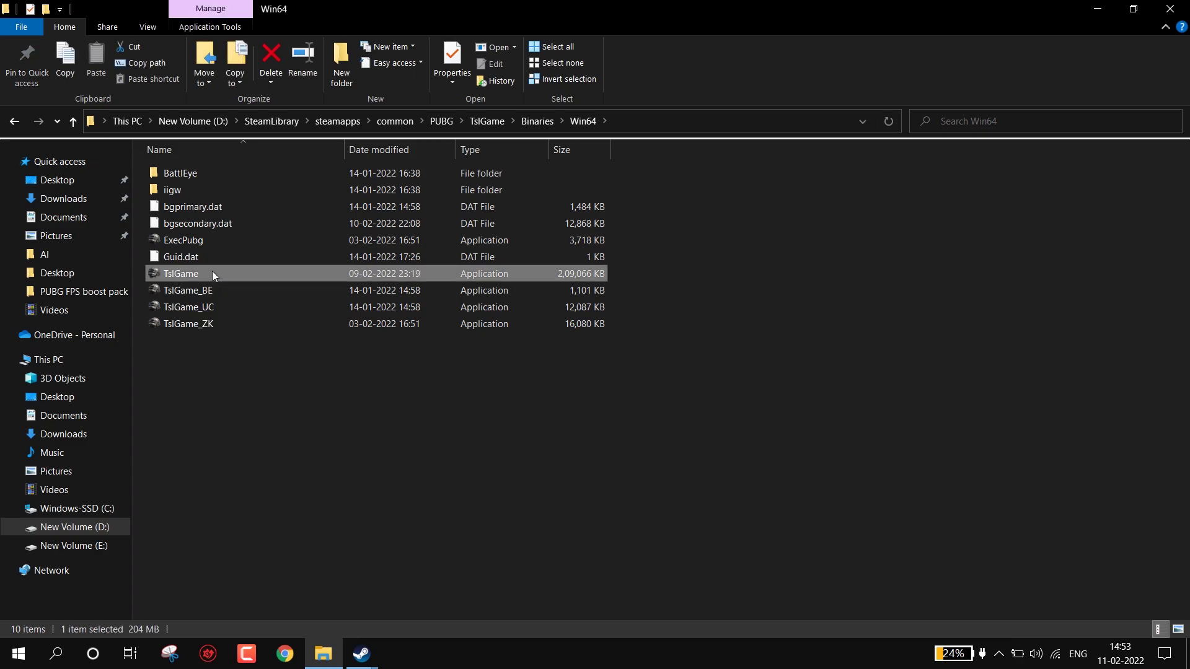
{"action": "right_click", "coordinate": [212, 271]}
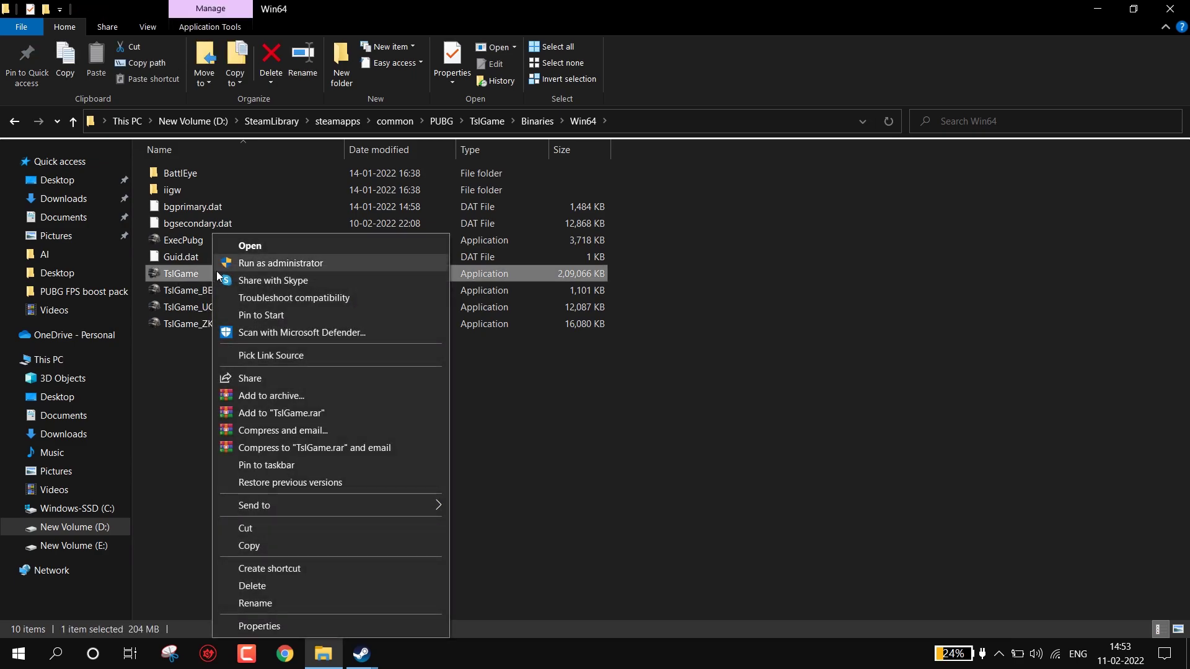
{"action": "left_click", "coordinate": [281, 626]}
{"action": "left_click", "coordinate": [289, 271]}
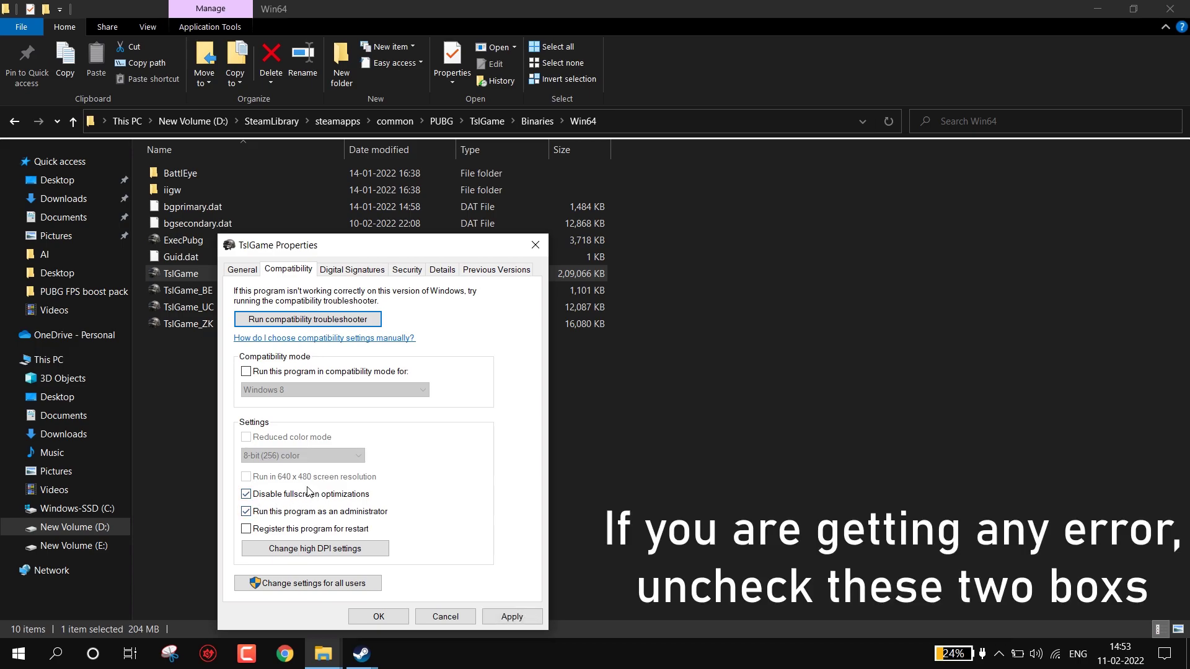
- Override high-DPI scaling, performed by Application, and apply the change
{"action": "left_click", "coordinate": [343, 557]}
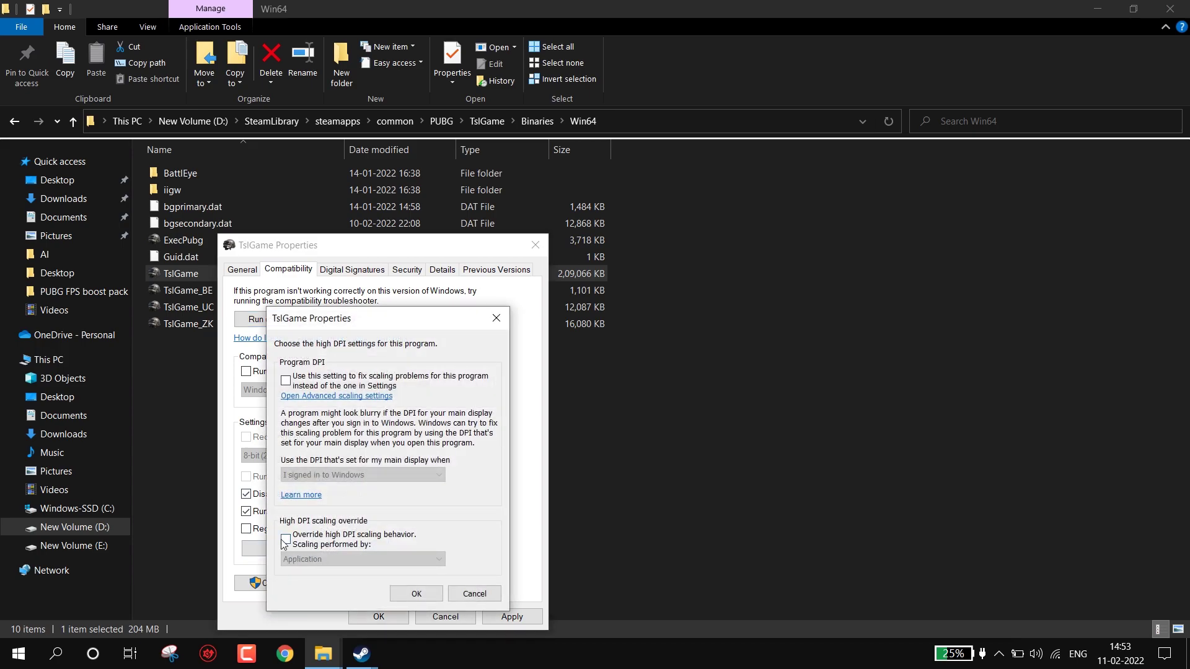
{"action": "left_click", "coordinate": [284, 540]}
{"action": "left_click", "coordinate": [345, 559]}
{"action": "left_click", "coordinate": [302, 565]}
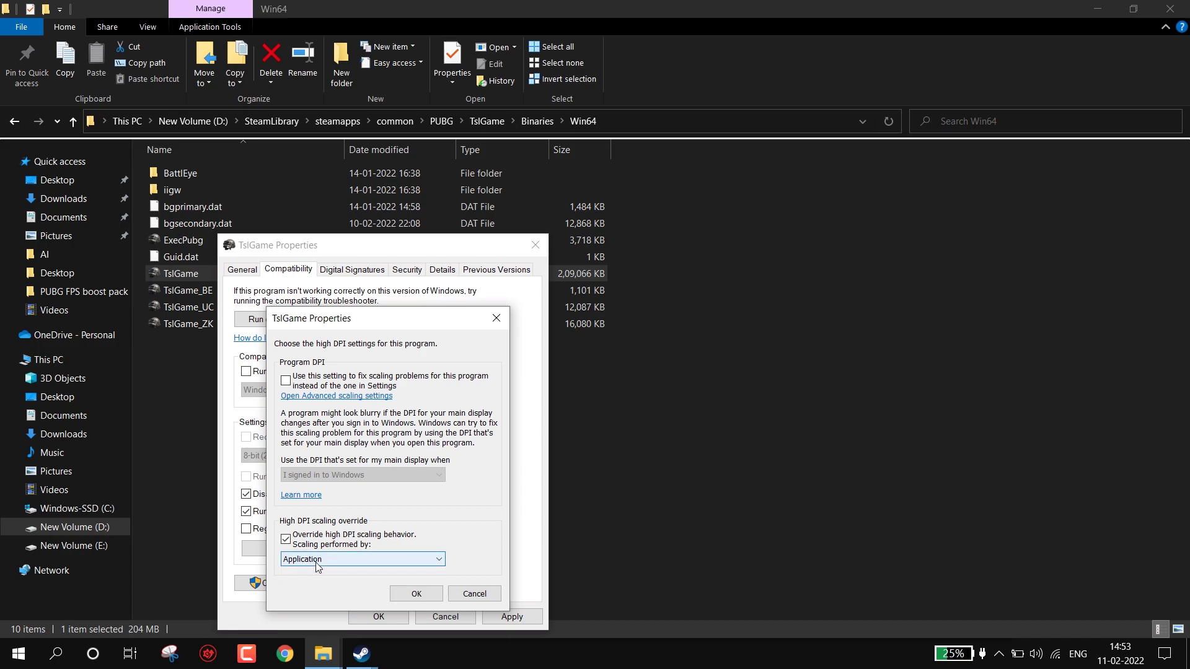
{"action": "left_click", "coordinate": [416, 594]}
{"action": "left_click", "coordinate": [511, 616]}
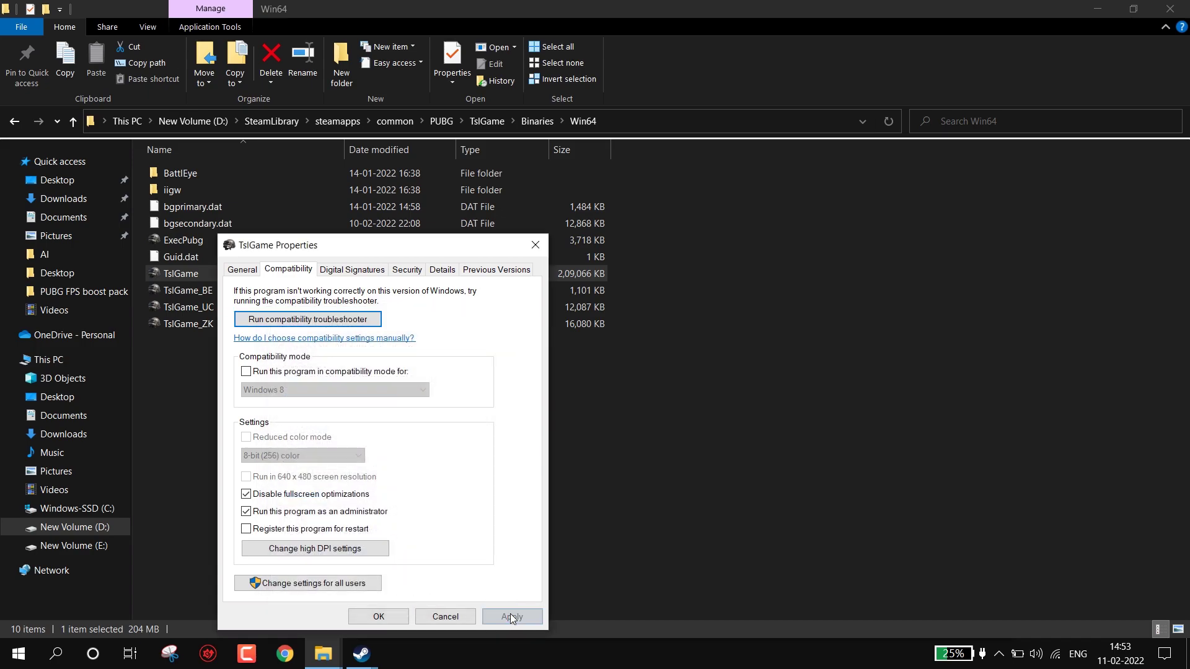
{"action": "left_click", "coordinate": [378, 617]}
{"action": "key", "text": "super+d"}
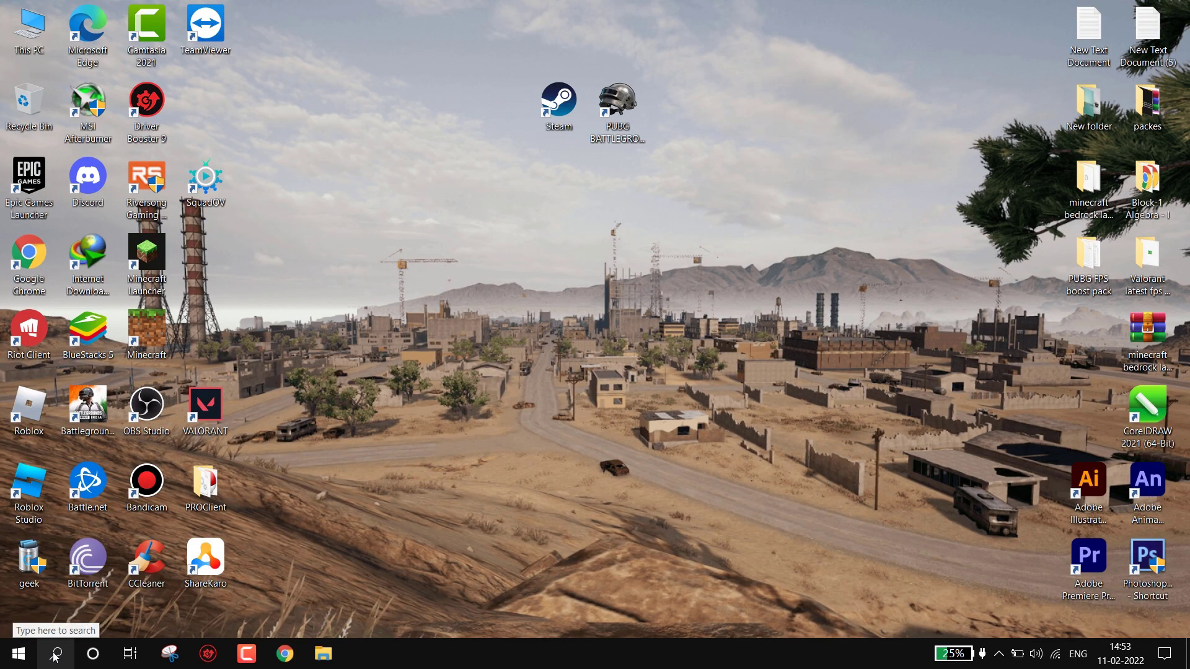
- Switch Game Mode on via a 'game' search and check Xbox Game Bar is off
{"action": "left_click", "coordinate": [56, 656]}
{"action": "type", "text": "game"}
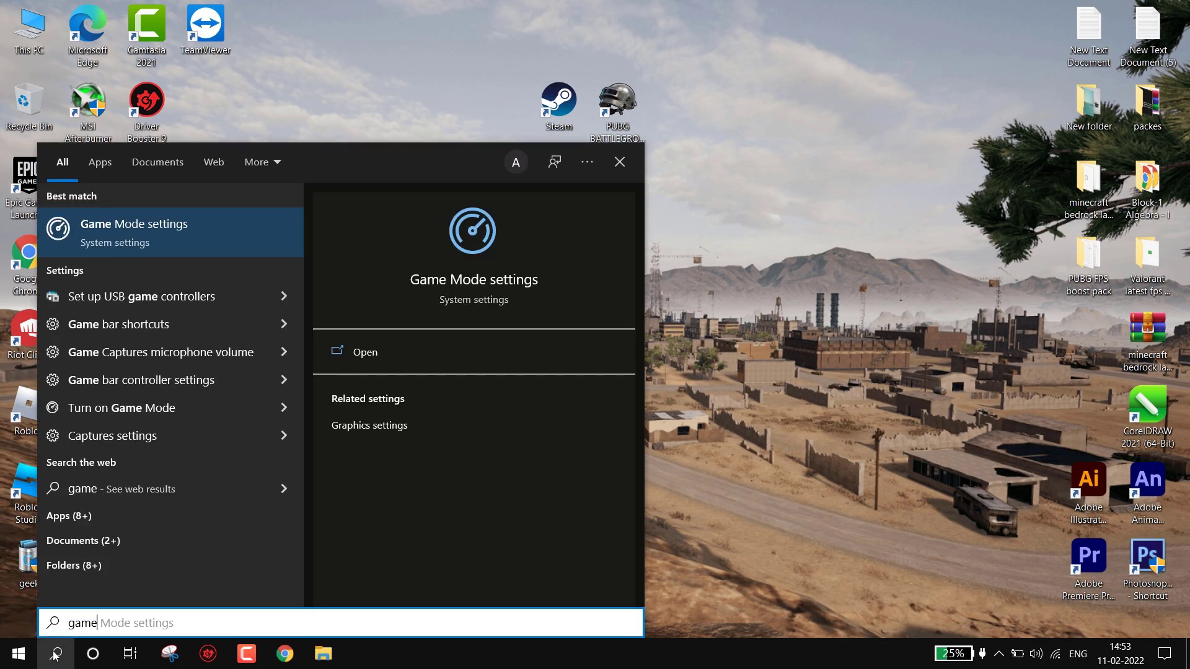
{"action": "key", "text": "Return"}
{"action": "left_click", "coordinate": [284, 149]}
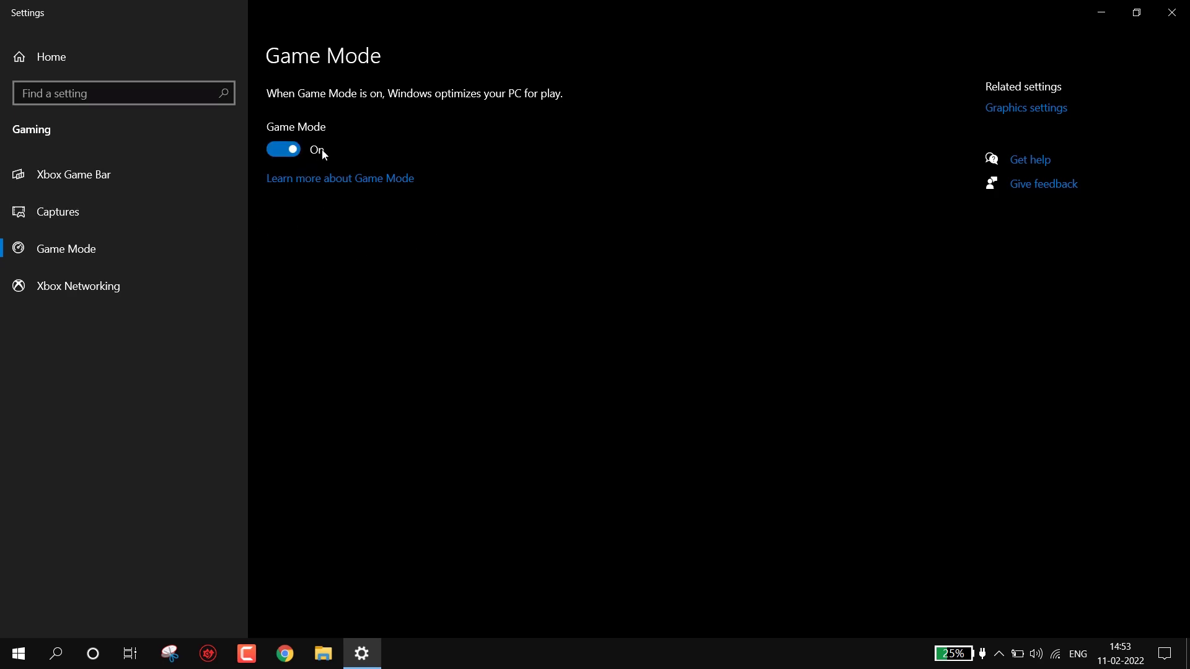
{"action": "left_click", "coordinate": [91, 181]}
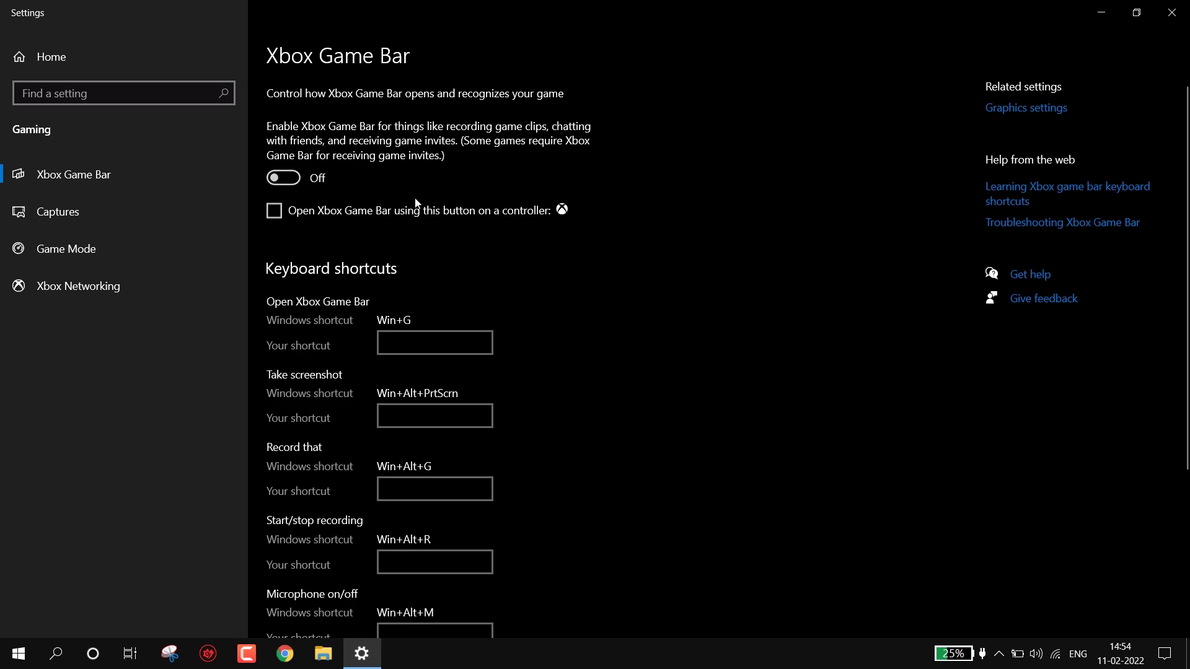
- Turn on hardware-accelerated GPU scheduling in Graphics settings
{"action": "left_click", "coordinate": [1021, 109]}
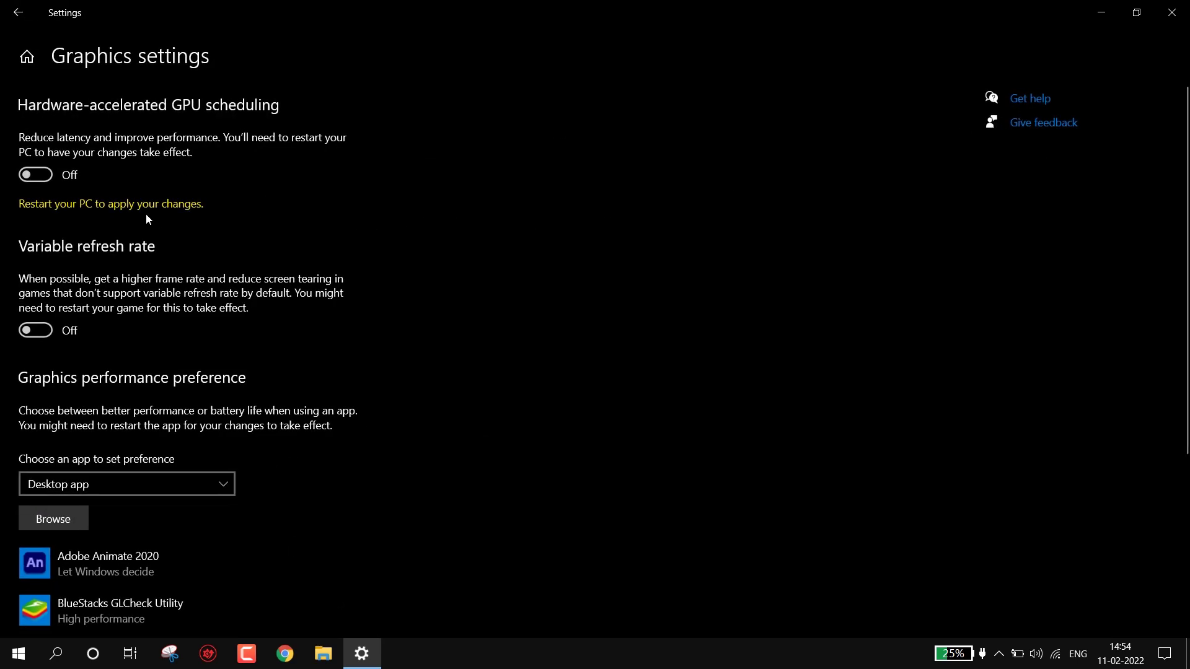
{"action": "left_click", "coordinate": [47, 182]}
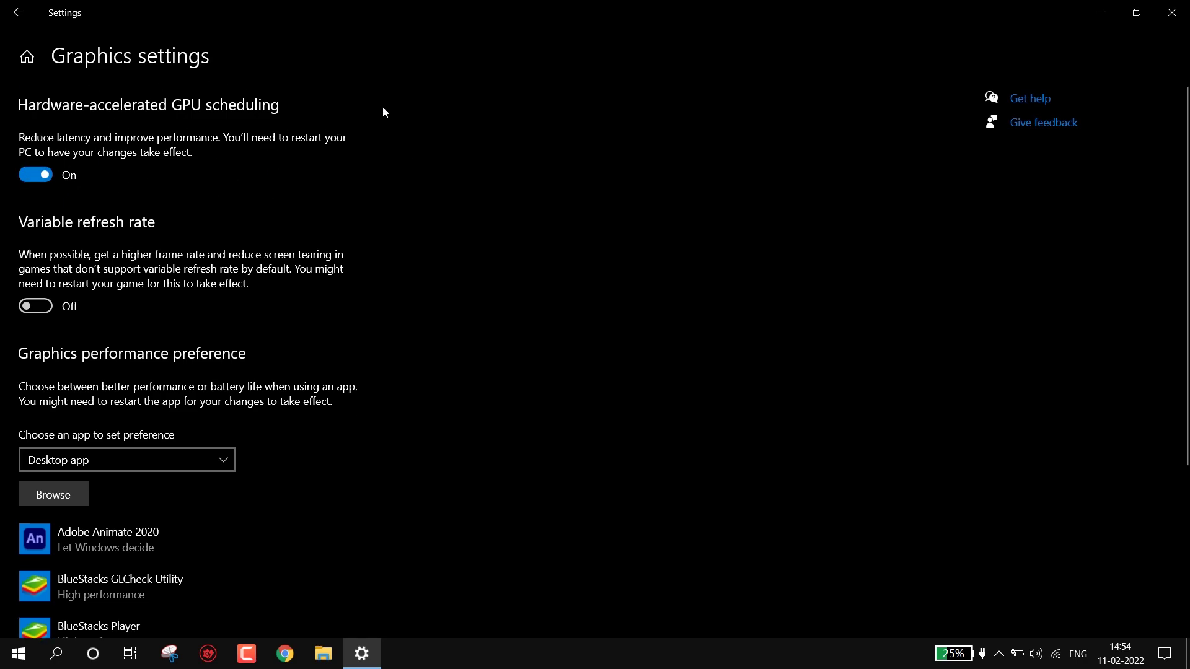
{"action": "scroll", "coordinate": [113, 218], "scroll_direction": "down", "scroll_amount": 1}
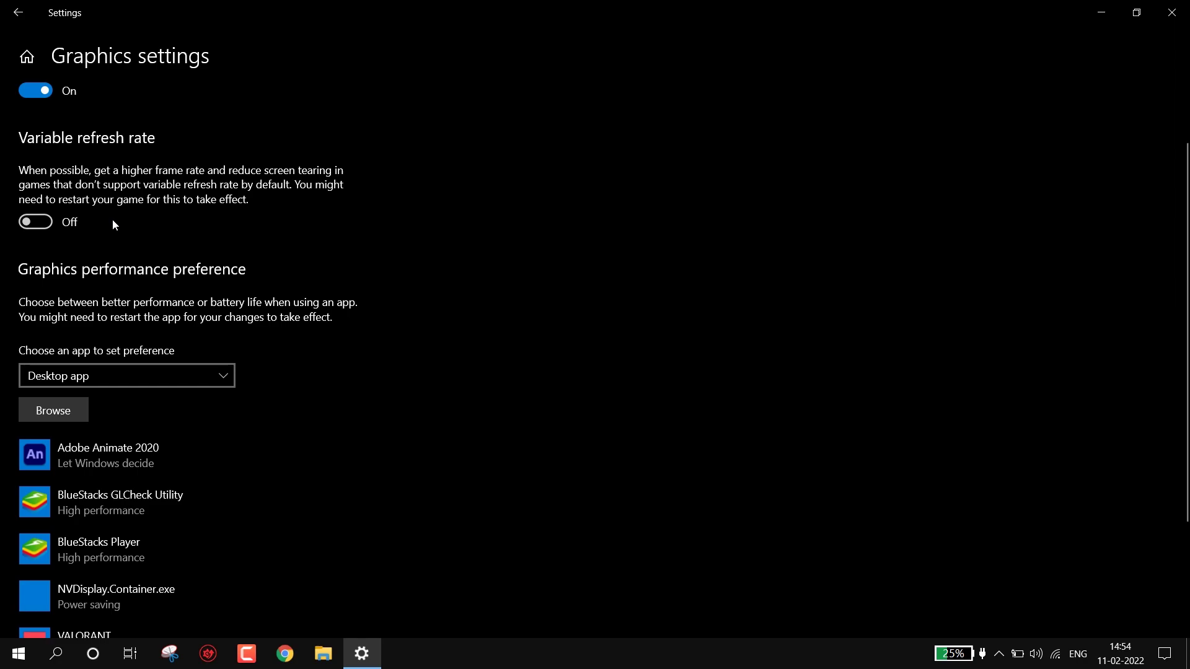
- Add D:\SteamLibrary\steamapps\common\PUBG\TslGame\Binaries\Win64\TslGame to the graphics preference list
{"action": "left_click", "coordinate": [39, 415]}
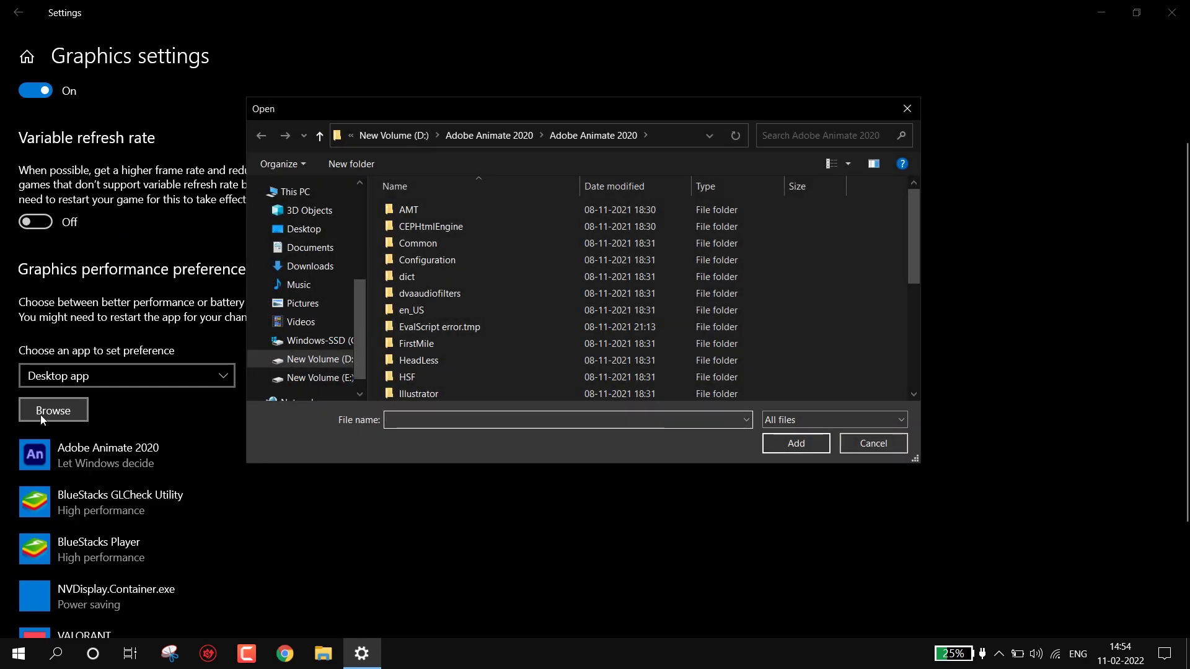
{"action": "scroll", "coordinate": [314, 305], "scroll_direction": "down", "scroll_amount": 1}
{"action": "scroll", "coordinate": [303, 279], "scroll_direction": "up", "scroll_amount": 2}
{"action": "left_click", "coordinate": [295, 216]}
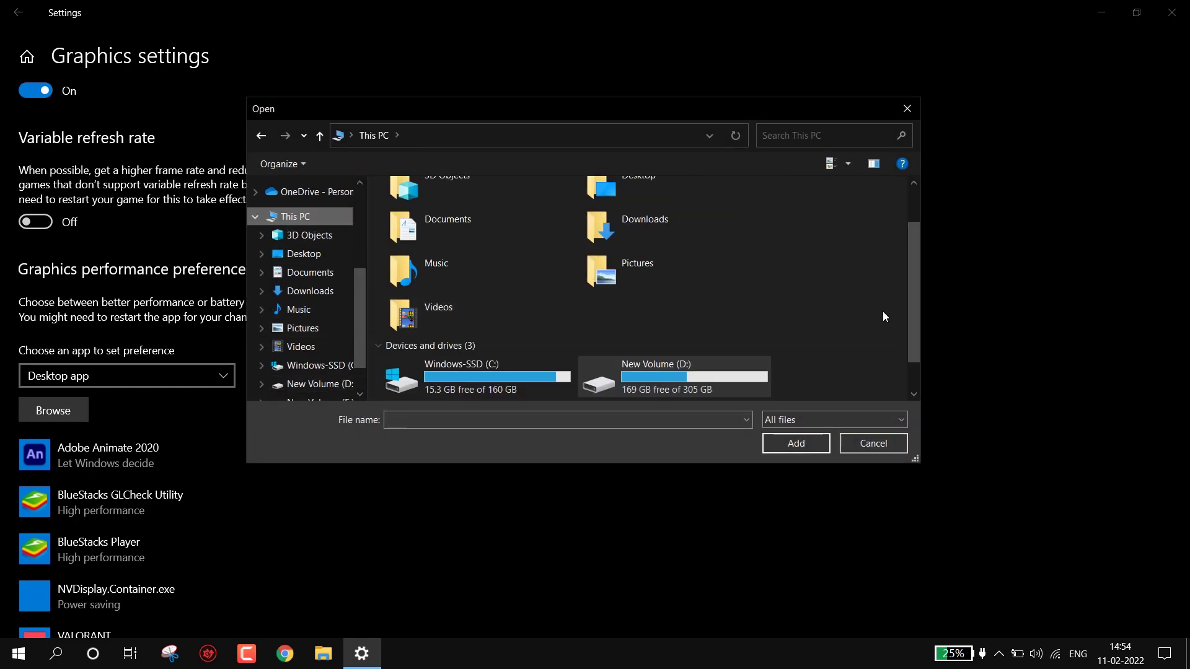
{"action": "scroll", "coordinate": [887, 315], "scroll_direction": "down", "scroll_amount": 1}
{"action": "double_click", "coordinate": [644, 329]}
{"action": "double_click", "coordinate": [427, 329]}
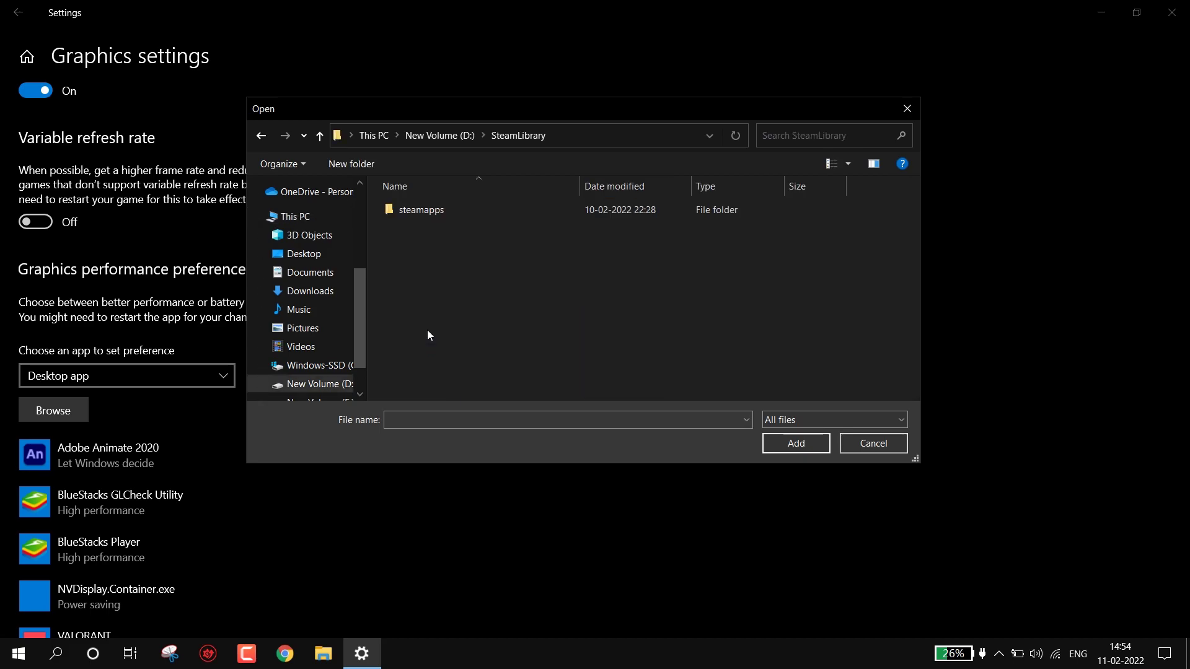
{"action": "double_click", "coordinate": [505, 210]}
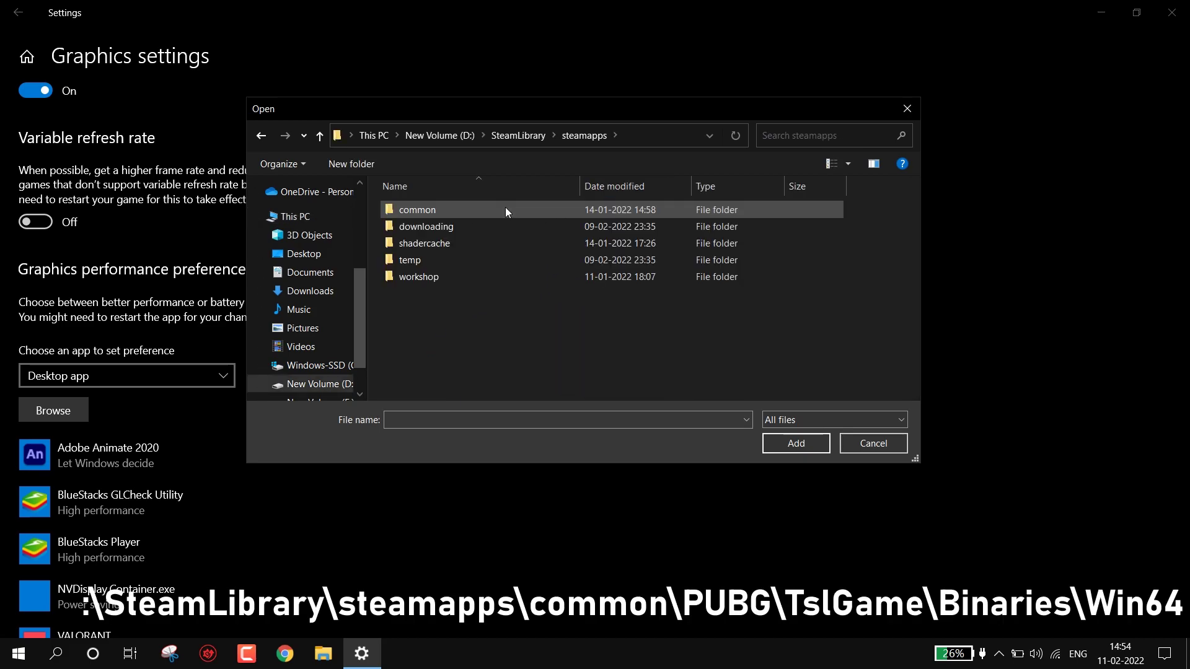
{"action": "double_click", "coordinate": [502, 210]}
{"action": "double_click", "coordinate": [482, 226]}
{"action": "double_click", "coordinate": [478, 229]}
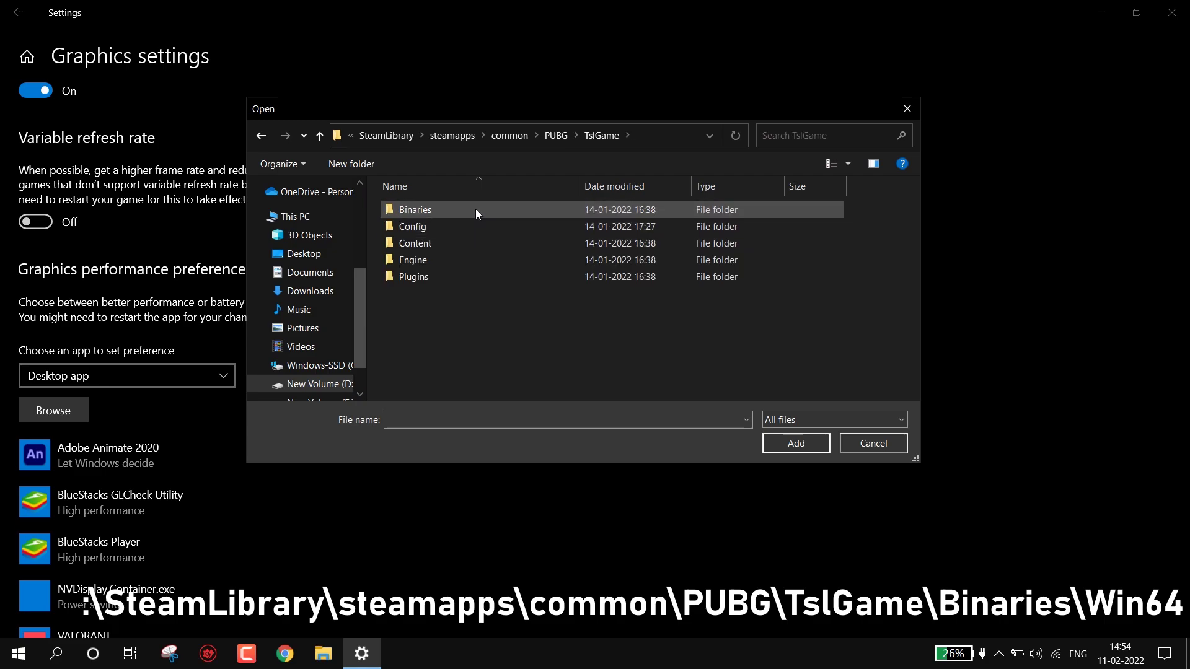
{"action": "double_click", "coordinate": [475, 209]}
{"action": "double_click", "coordinate": [466, 226]}
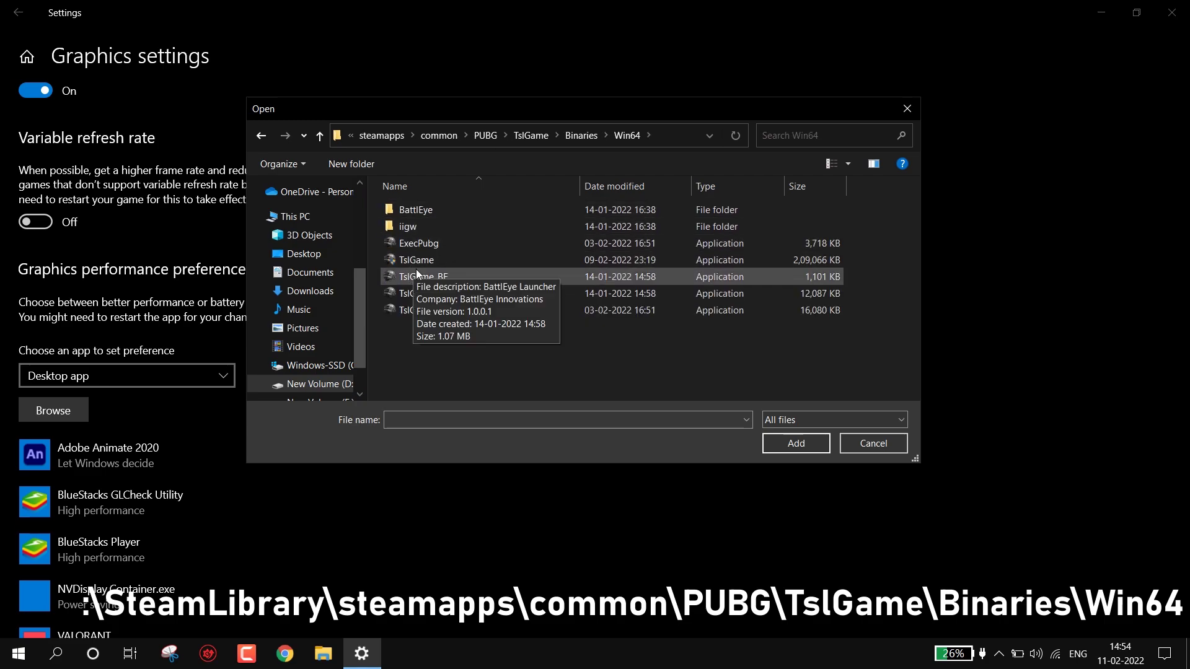
{"action": "left_click", "coordinate": [453, 260]}
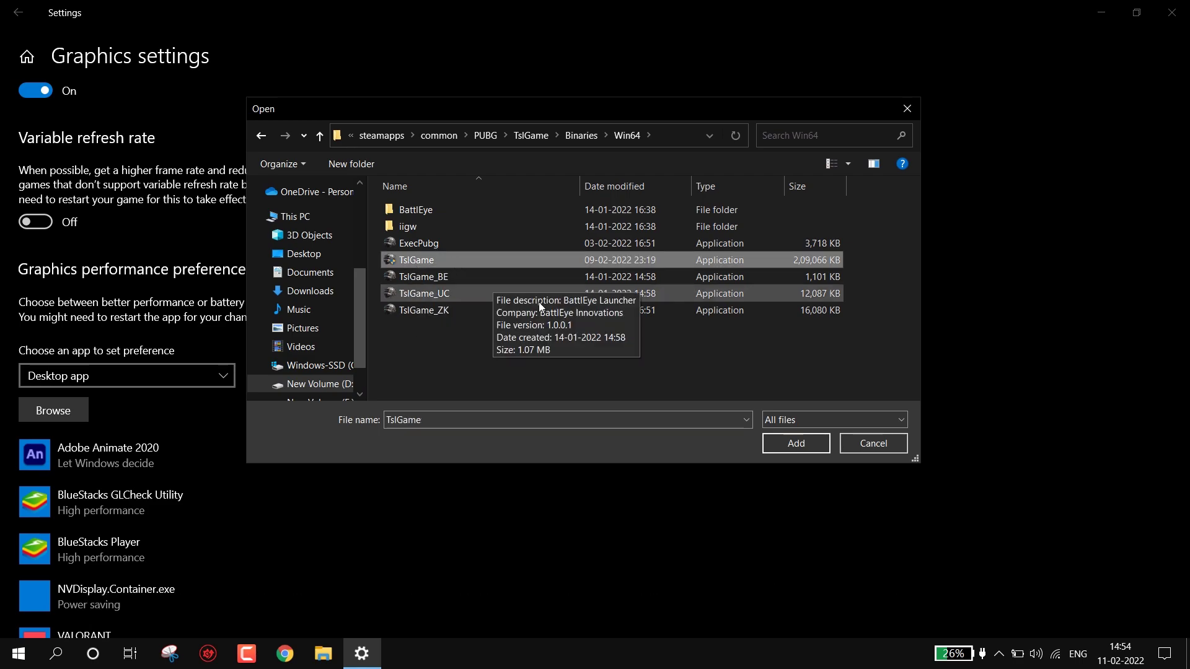
{"action": "left_click", "coordinate": [786, 447]}
- Set TslGame's graphics preference to High performance and save
{"action": "left_click", "coordinate": [243, 508]}
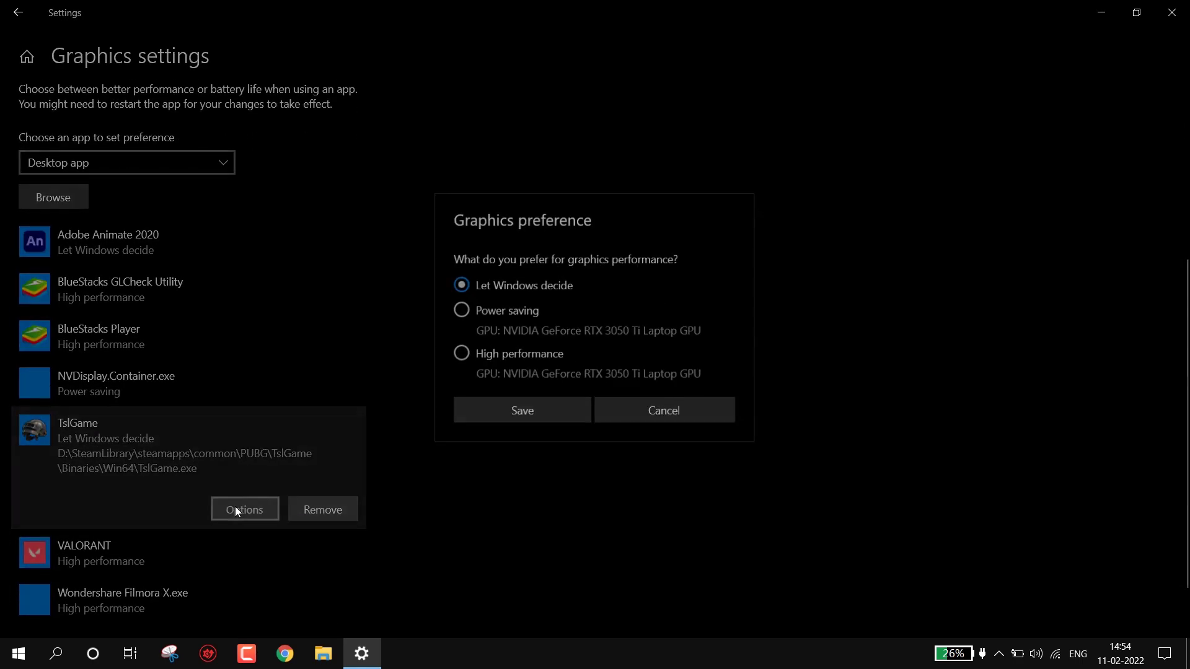
{"action": "left_click", "coordinate": [507, 358]}
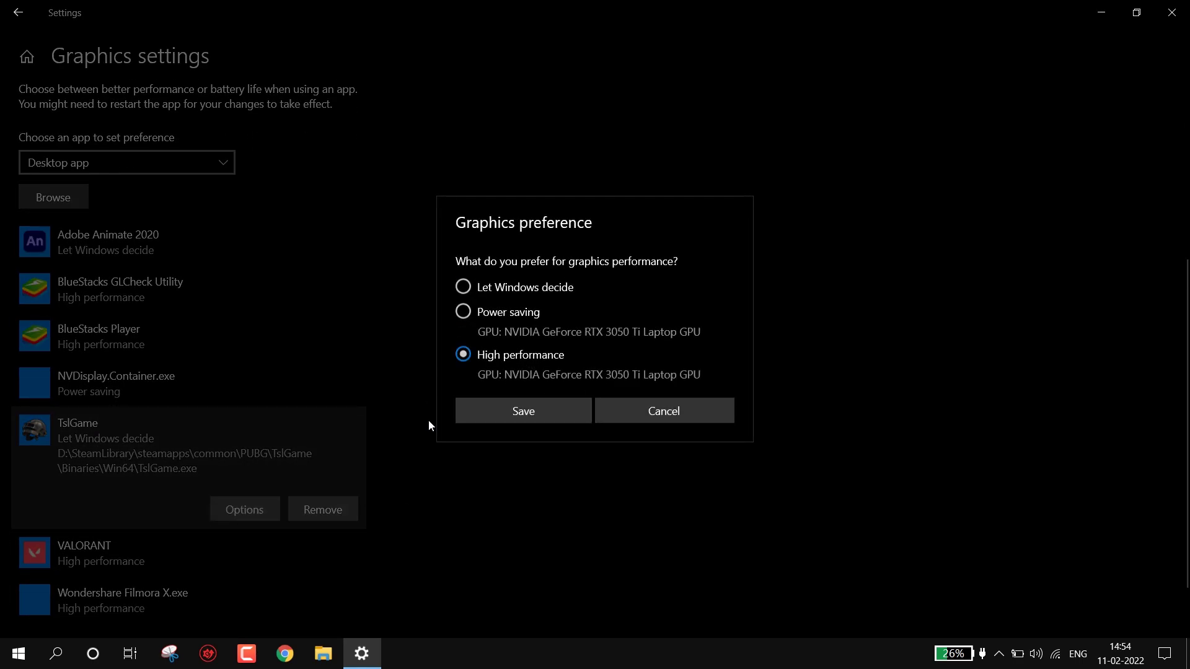
{"action": "left_click", "coordinate": [522, 408]}
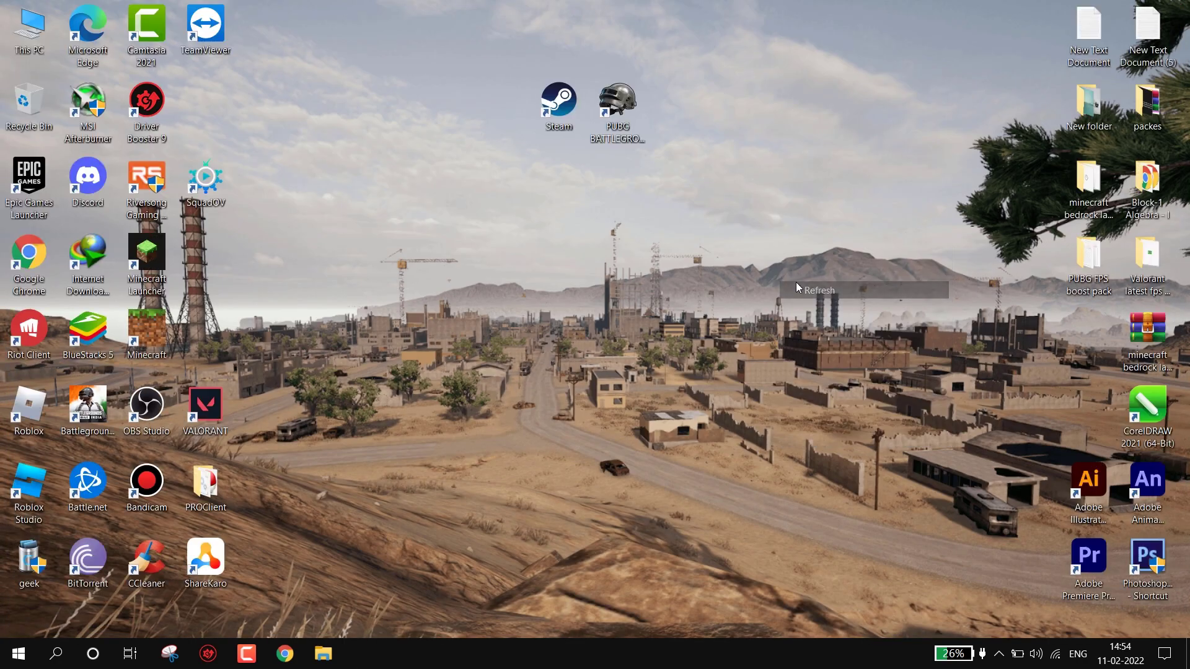
- Create a High performance-based power plan named Gaming and make it the active plan
{"action": "right_click", "coordinate": [1013, 658]}
{"action": "left_click", "coordinate": [1024, 638]}
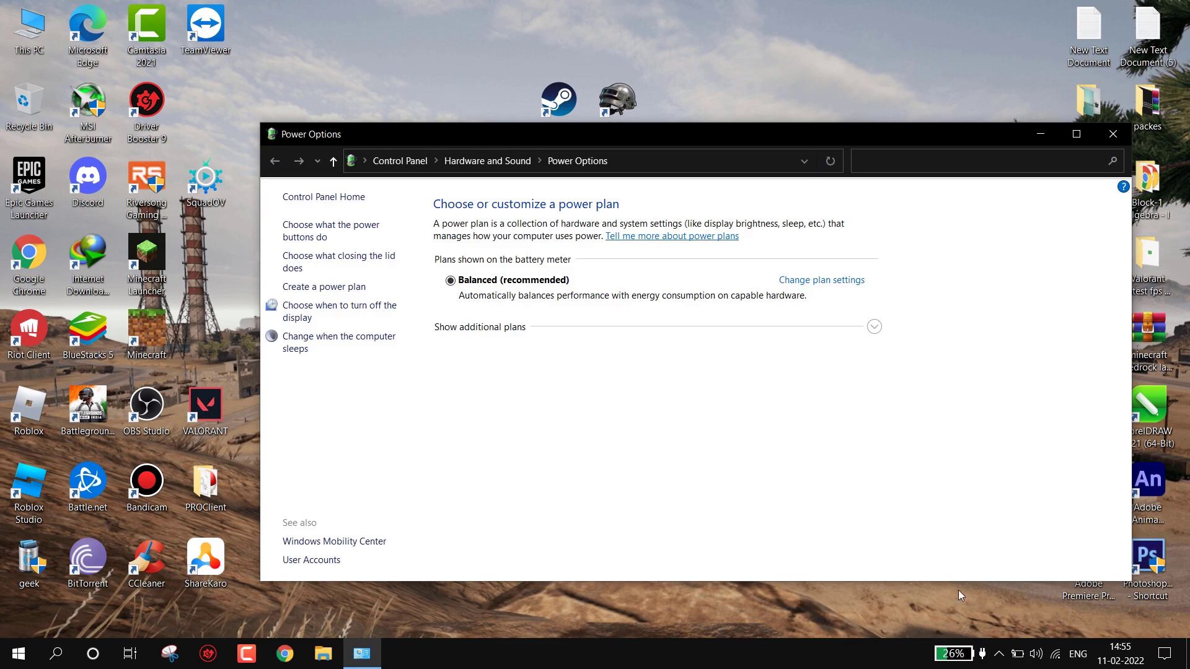
{"action": "left_click", "coordinate": [302, 288]}
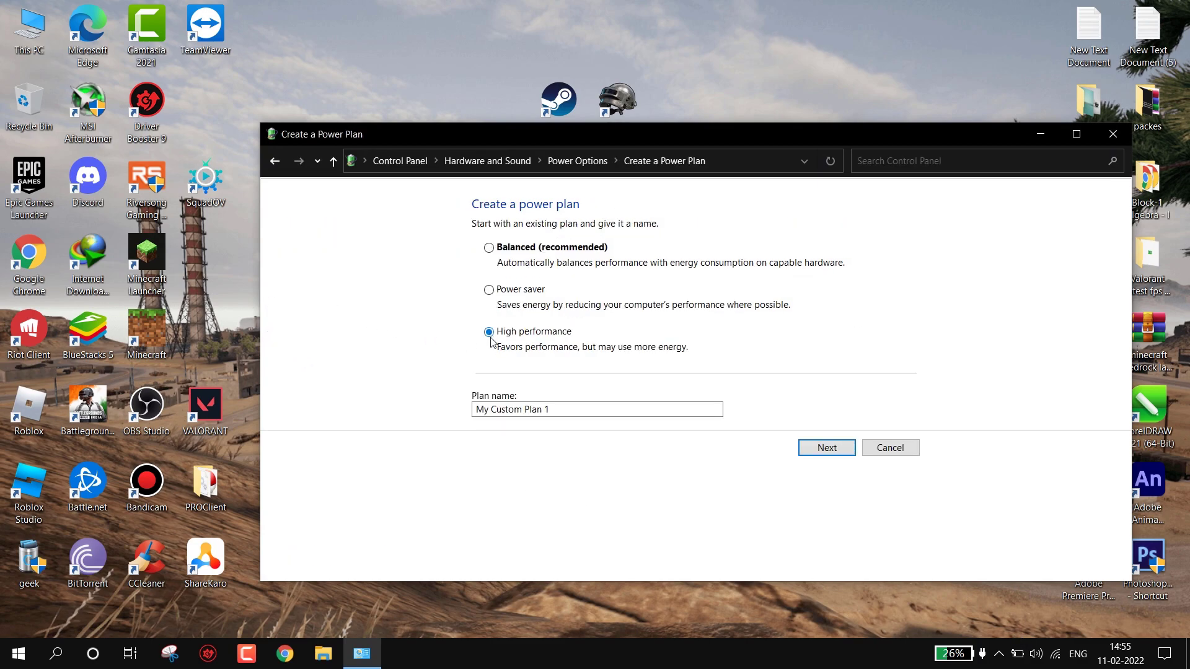
{"action": "left_click_drag", "start_coordinate": [475, 410], "coordinate": [554, 410]}
{"action": "type", "text": "Gaming"}
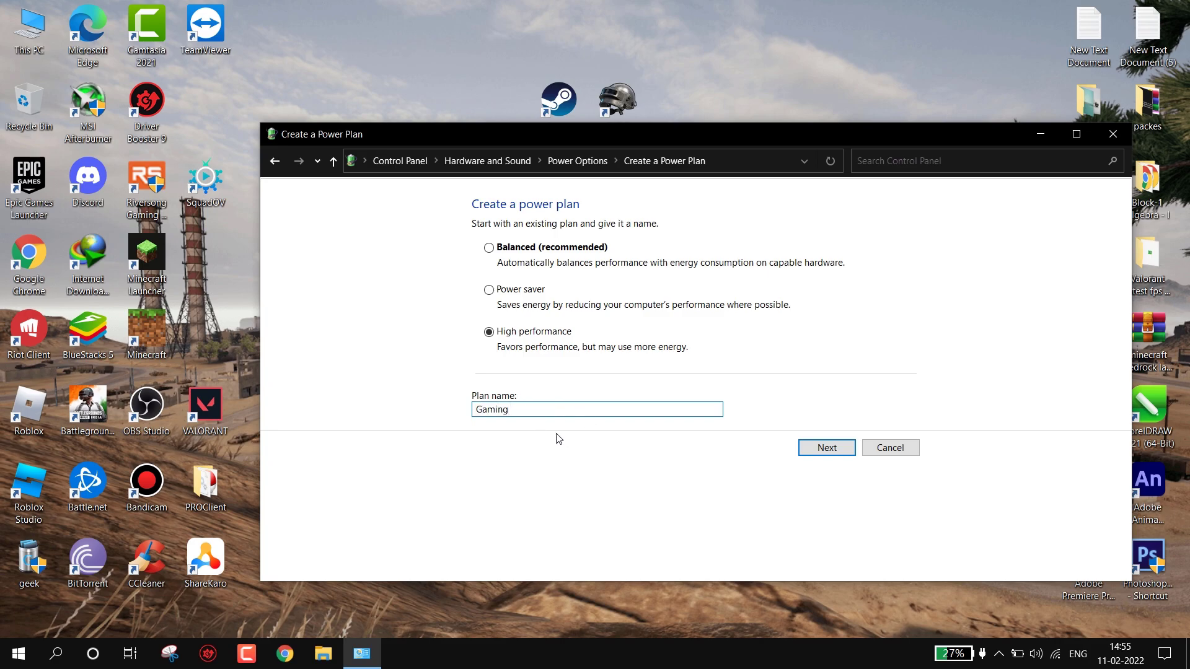
{"action": "left_click", "coordinate": [813, 452]}
{"action": "left_click", "coordinate": [823, 372]}
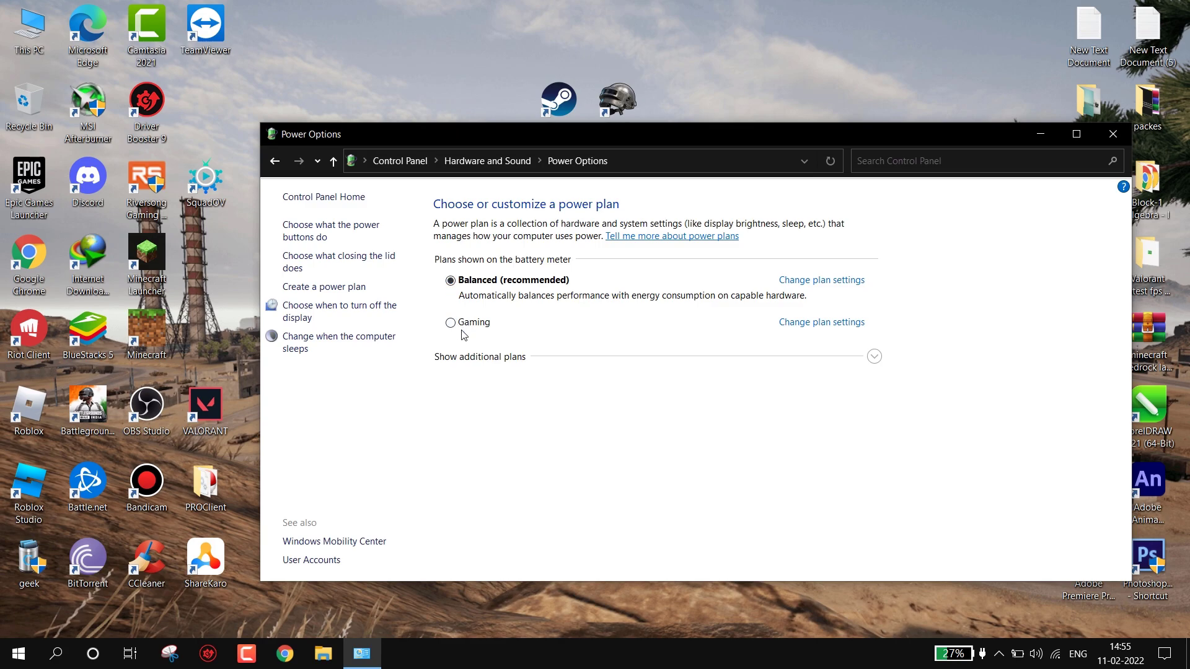
{"action": "left_click", "coordinate": [467, 325]}
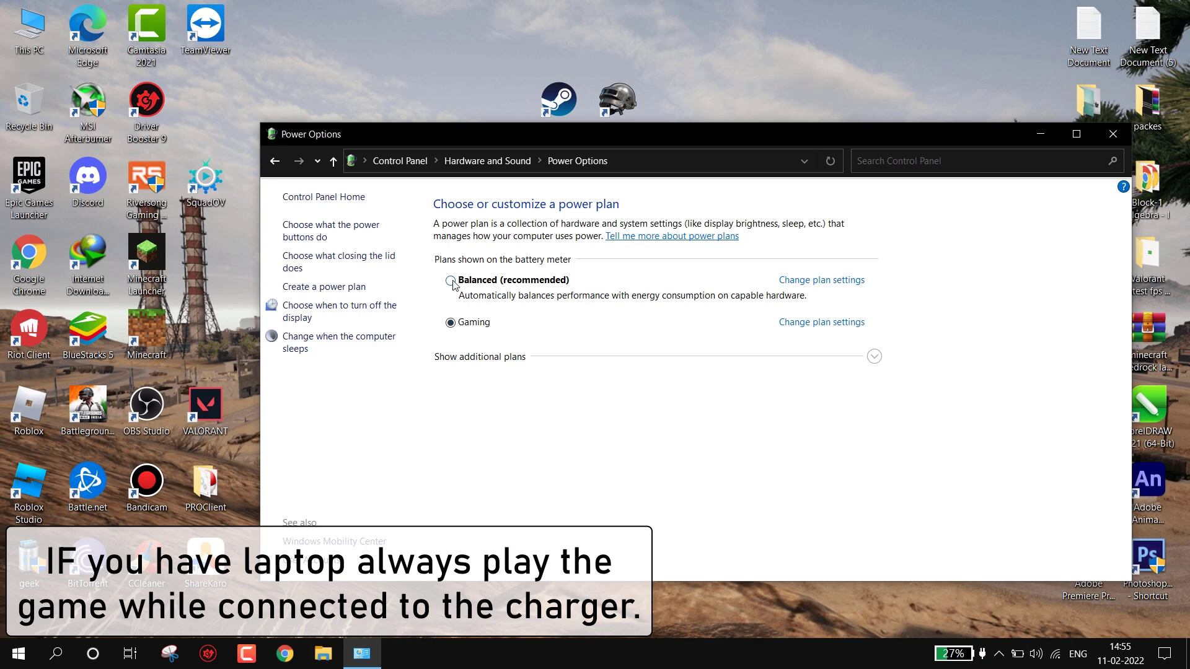
{"action": "left_click", "coordinate": [489, 281]}
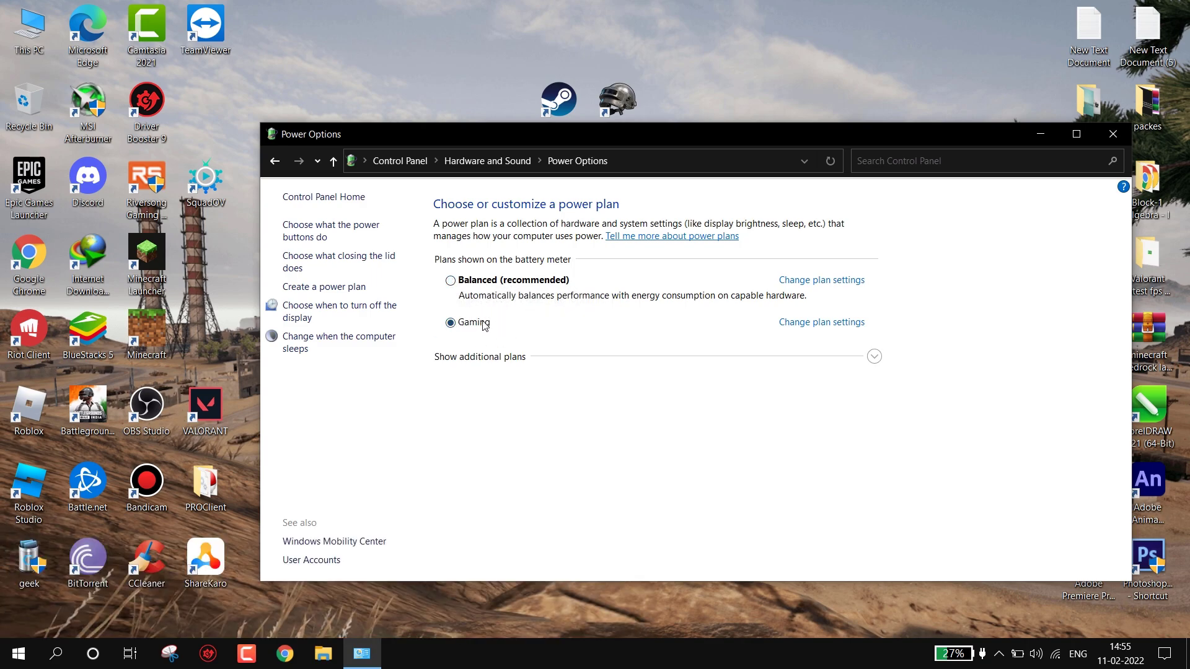
- Run Disk Cleanup on drive Windows-SSD (C:) and delete the selected files
{"action": "key", "text": "alt+F4"}
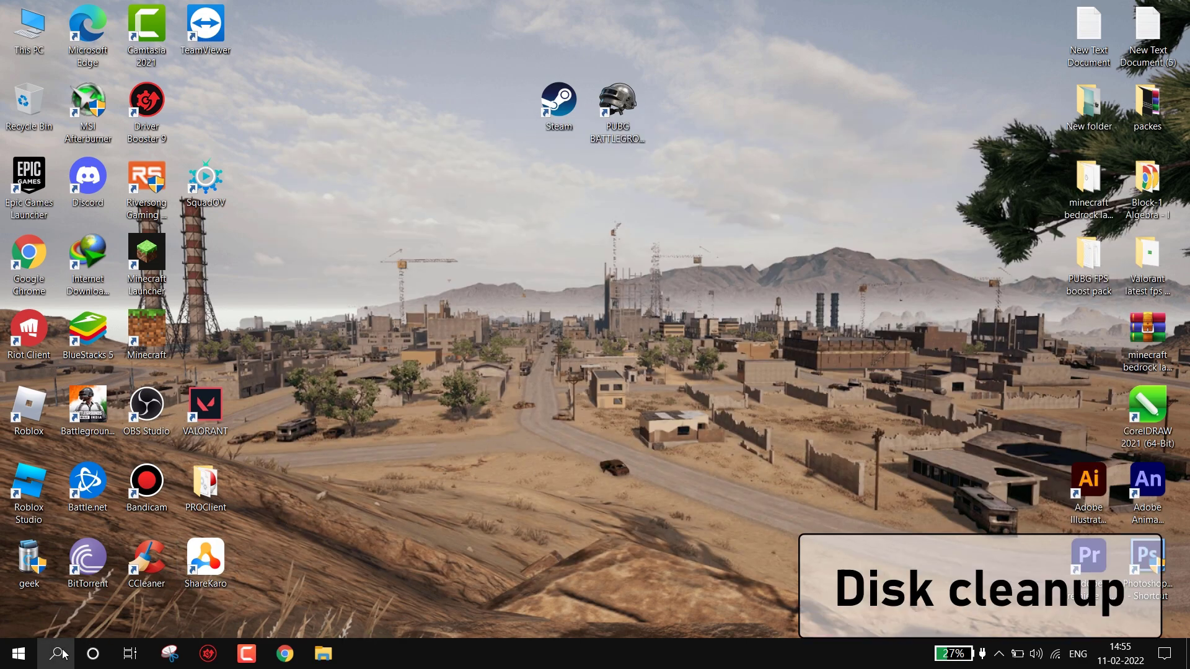
{"action": "left_click", "coordinate": [57, 654]}
{"action": "type", "text": "disk"}
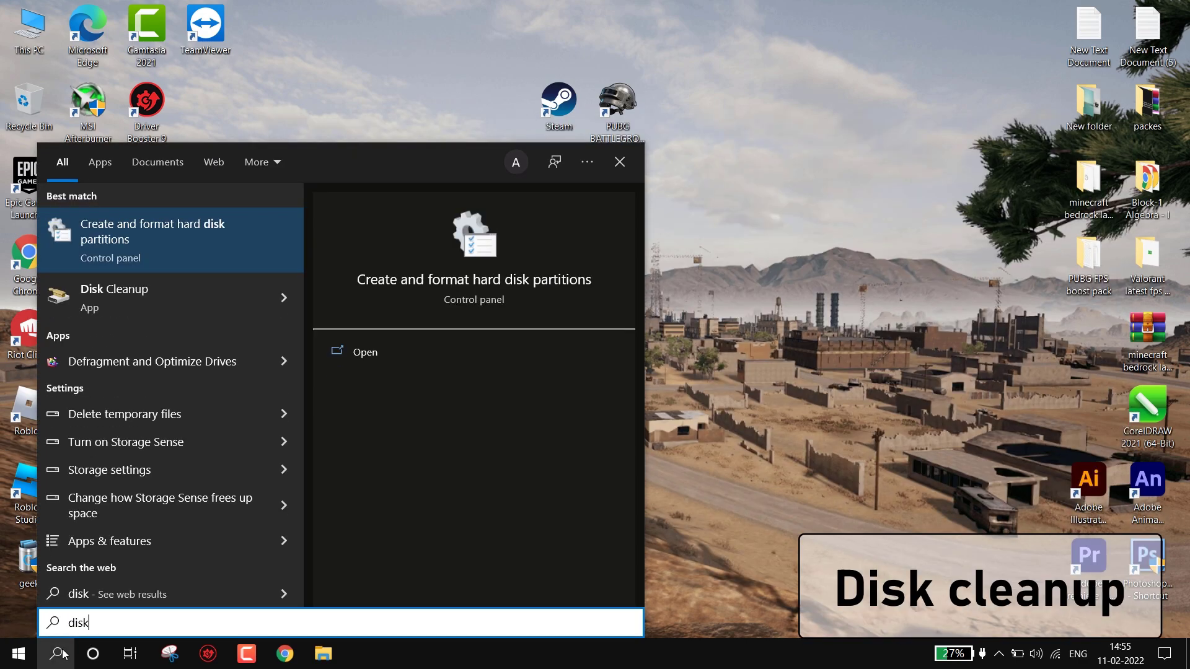
{"action": "key", "text": "Down"}
{"action": "key", "text": "Return"}
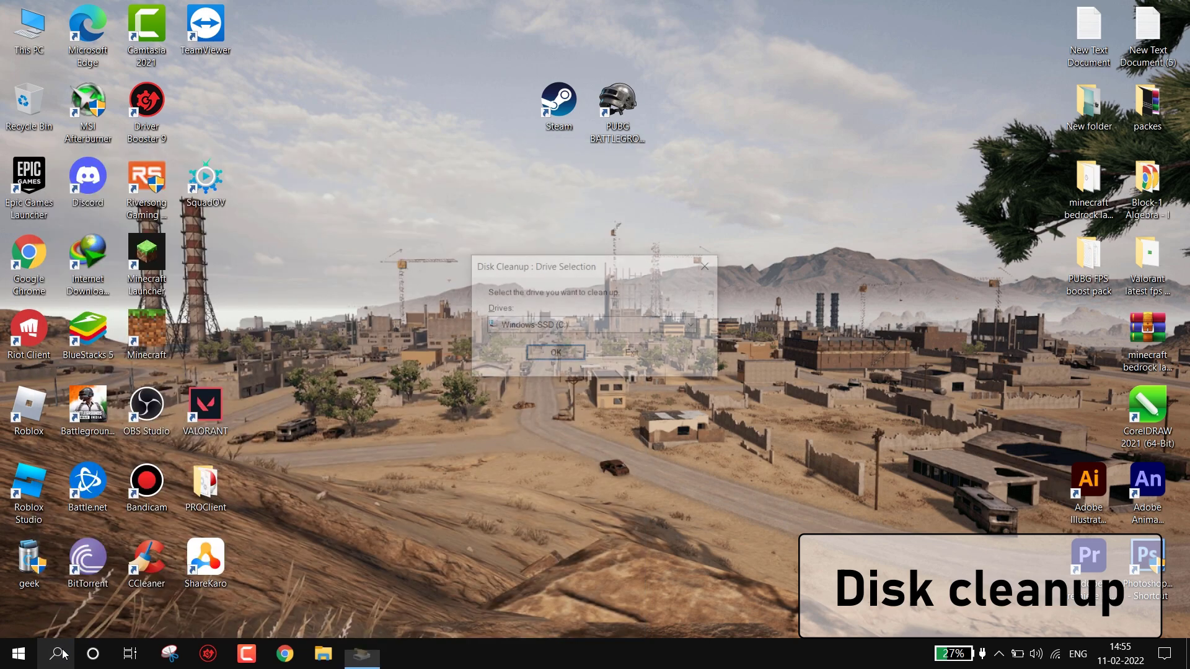
{"action": "left_click", "coordinate": [547, 355]}
{"action": "scroll", "coordinate": [259, 301], "scroll_direction": "down", "scroll_amount": 1}
{"action": "scroll", "coordinate": [259, 291], "scroll_direction": "up", "scroll_amount": 1}
{"action": "left_click", "coordinate": [392, 468]}
{"action": "left_click", "coordinate": [614, 342]}
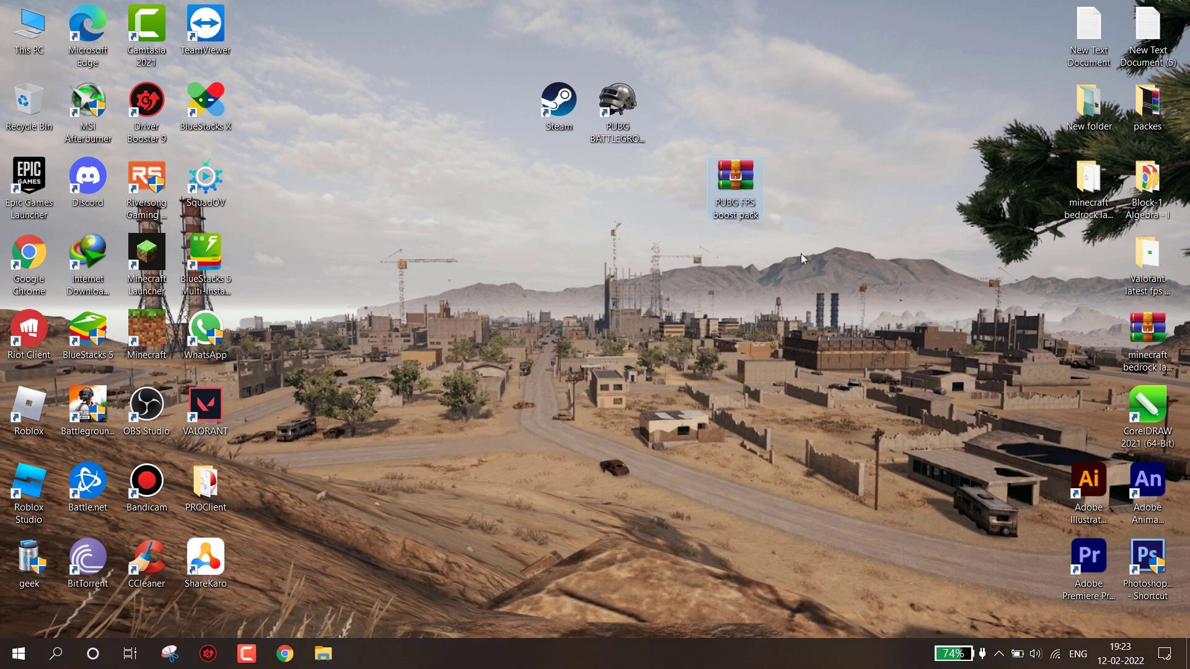
- Extract the PUBG FPS boost pack archive onto the desktop and open its folder
{"action": "left_click_drag", "start_coordinate": [711, 127], "coordinate": [651, 205]}
{"action": "left_click_drag", "start_coordinate": [739, 186], "coordinate": [685, 281]}
{"action": "right_click", "coordinate": [686, 281]}
{"action": "left_click", "coordinate": [723, 341]}
{"action": "left_click_drag", "start_coordinate": [265, 27], "coordinate": [561, 257]}
{"action": "double_click", "coordinate": [561, 257]}
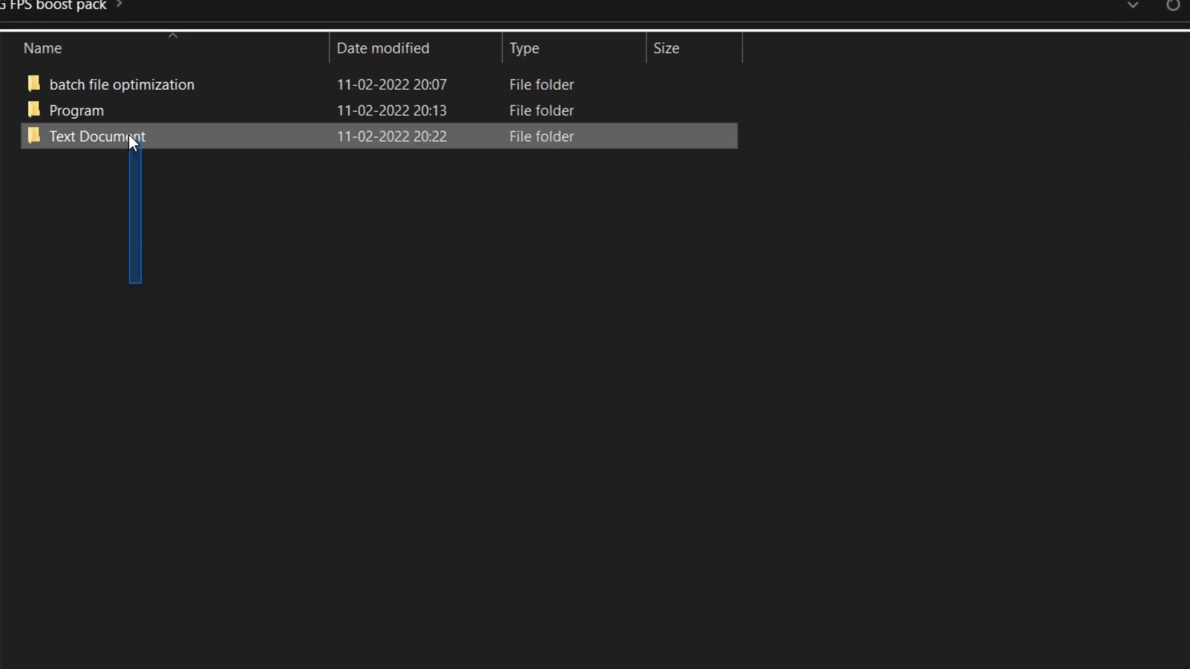
- In the batch file optimization folder, run Delete Temporary Files as administrator
{"action": "double_click", "coordinate": [205, 93]}
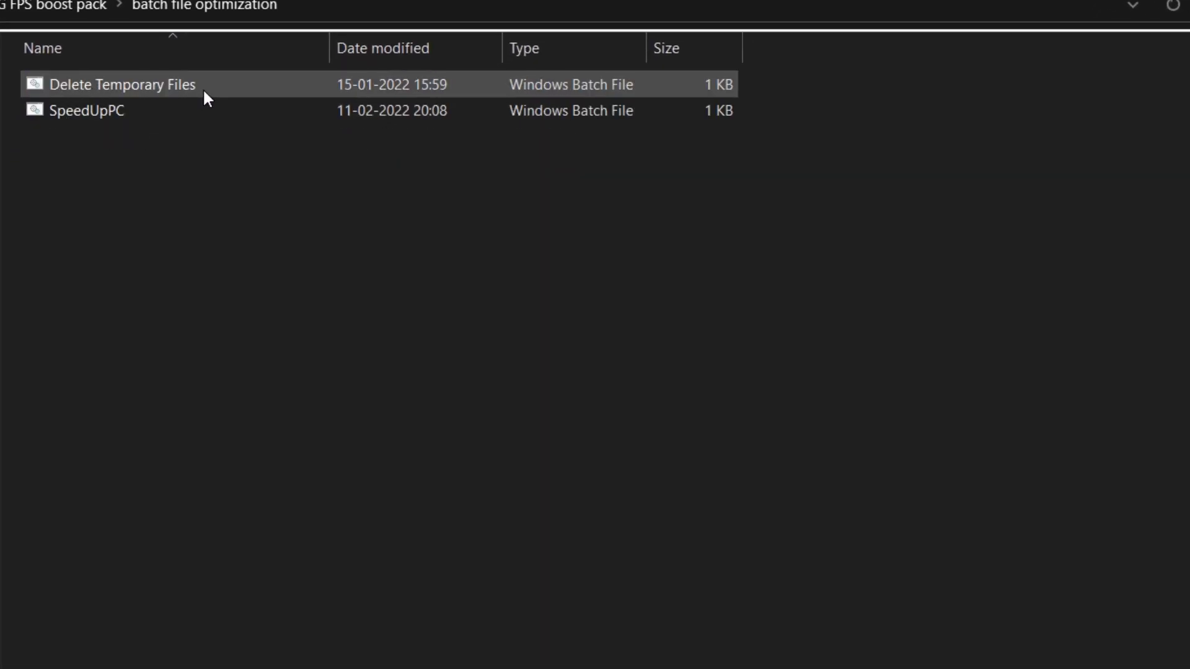
{"action": "right_click", "coordinate": [124, 86]}
{"action": "left_click", "coordinate": [214, 184]}
{"action": "left_click", "coordinate": [638, 518]}
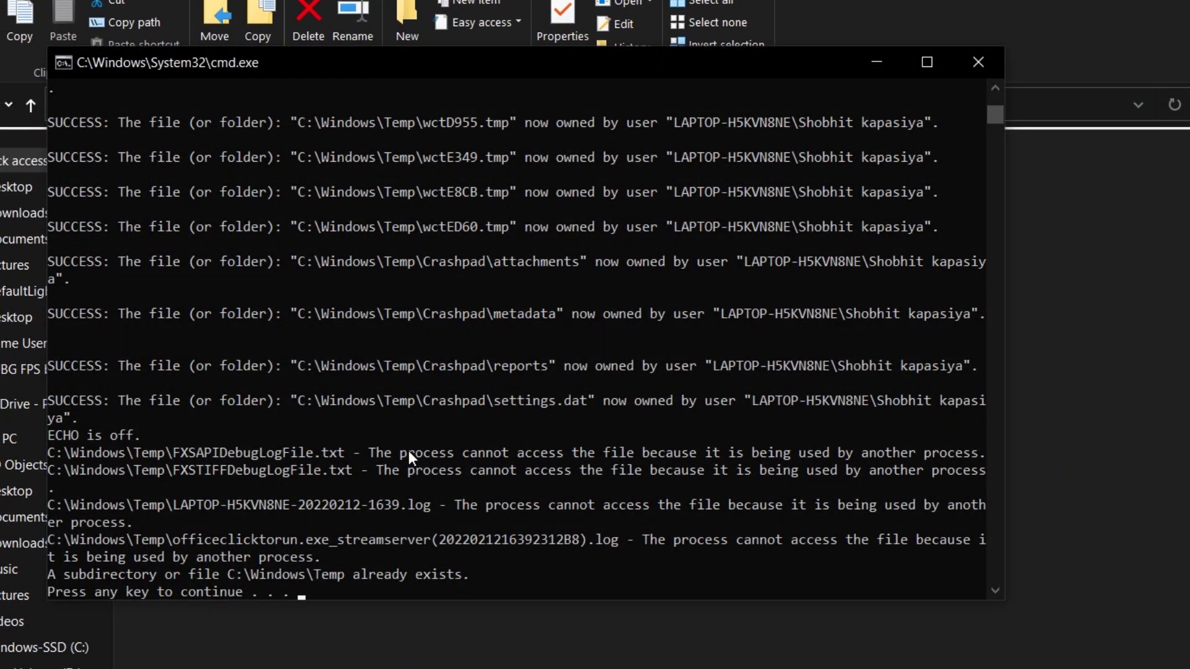
{"action": "key", "text": "Return"}
- Run the SpeedUpPC batch file as administrator
{"action": "right_click", "coordinate": [256, 207]}
{"action": "left_click", "coordinate": [335, 298]}
{"action": "left_click", "coordinate": [648, 529]}
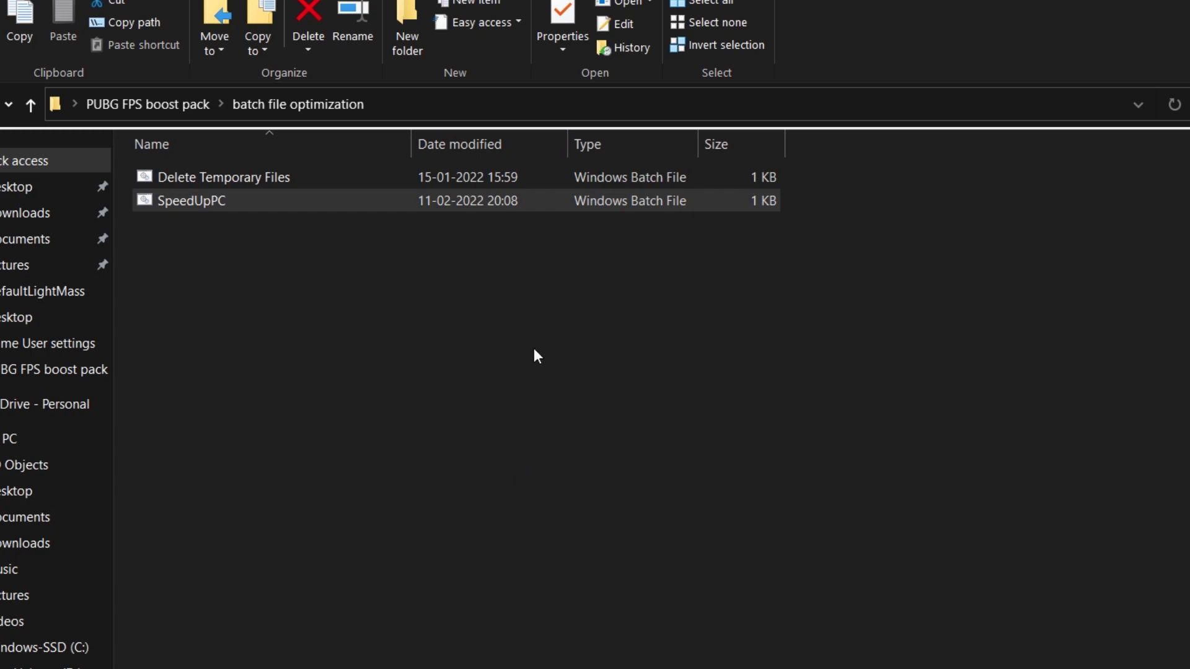
- Extract the SmartGameBoost archive inside the pack's Program folder
{"action": "left_click", "coordinate": [31, 105]}
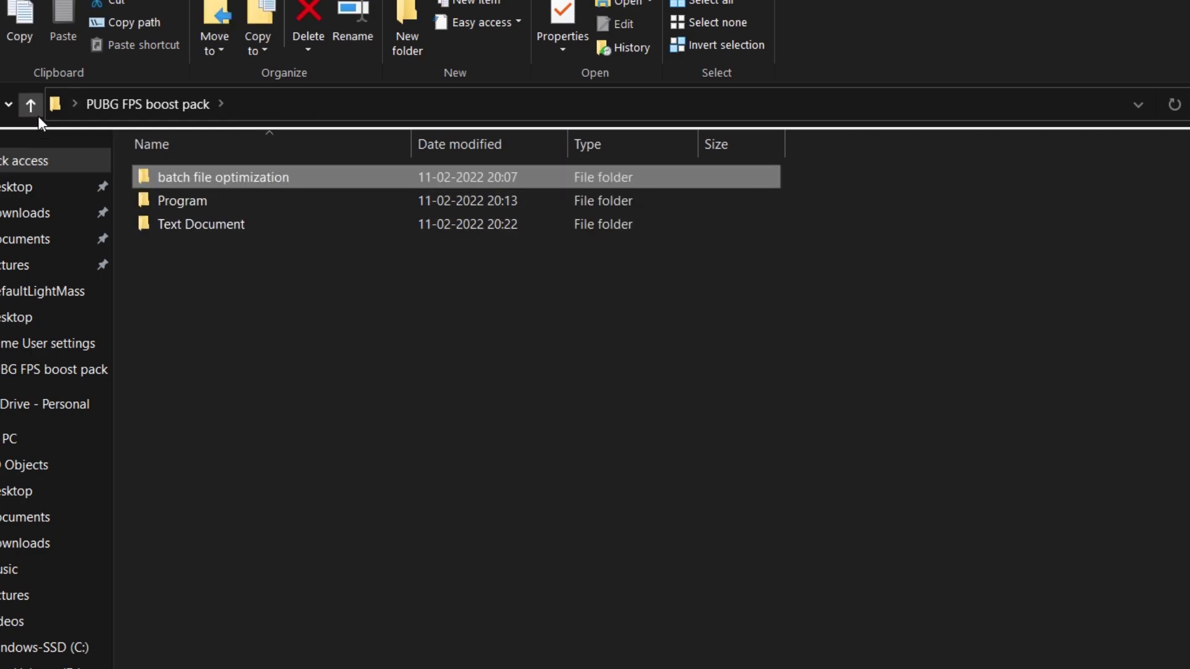
{"action": "double_click", "coordinate": [184, 209]}
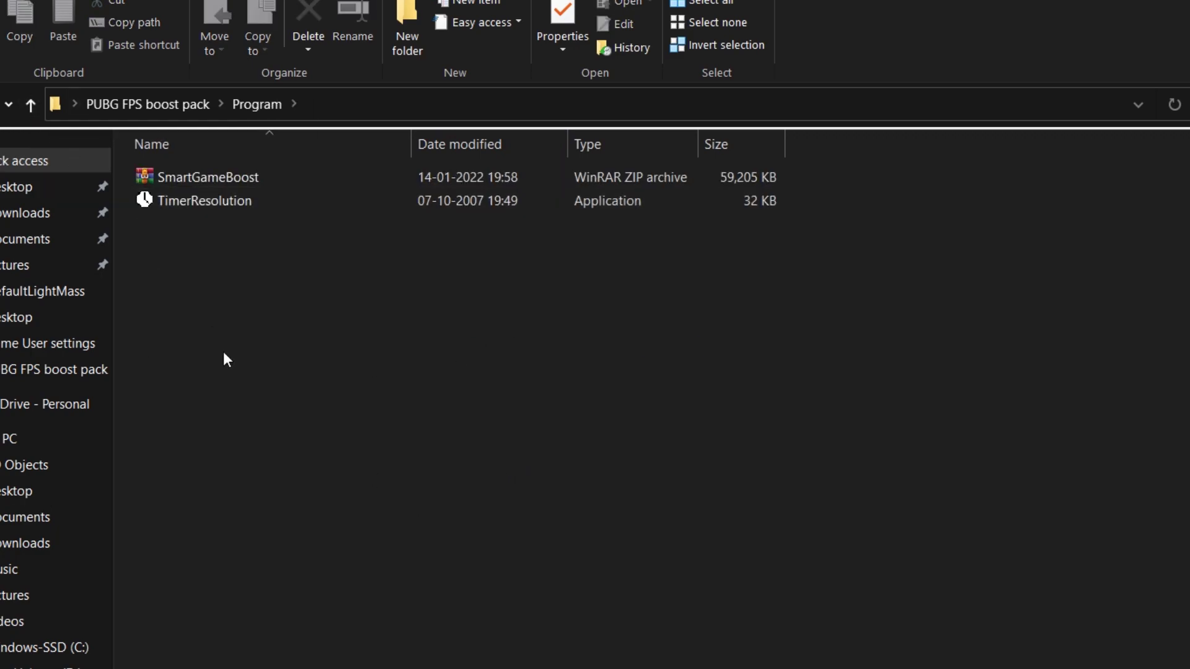
{"action": "right_click", "coordinate": [197, 180]}
{"action": "left_click", "coordinate": [254, 296]}
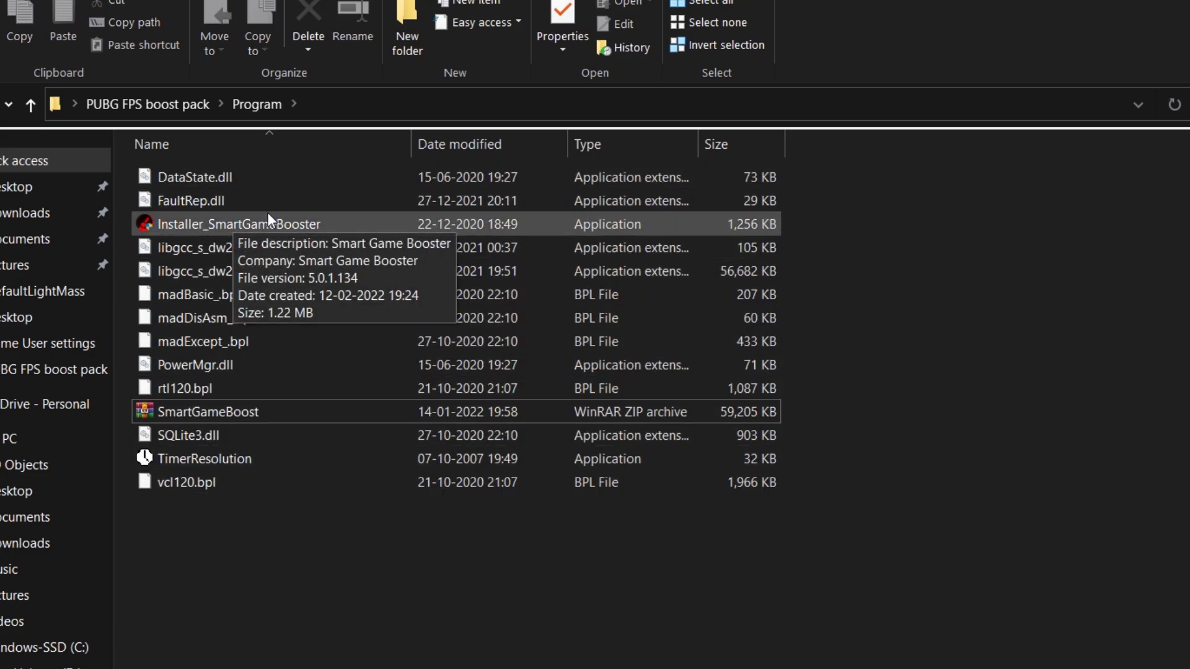
- Install Smart Game Booster 5.0, accepting the license and the default install location
{"action": "double_click", "coordinate": [258, 218]}
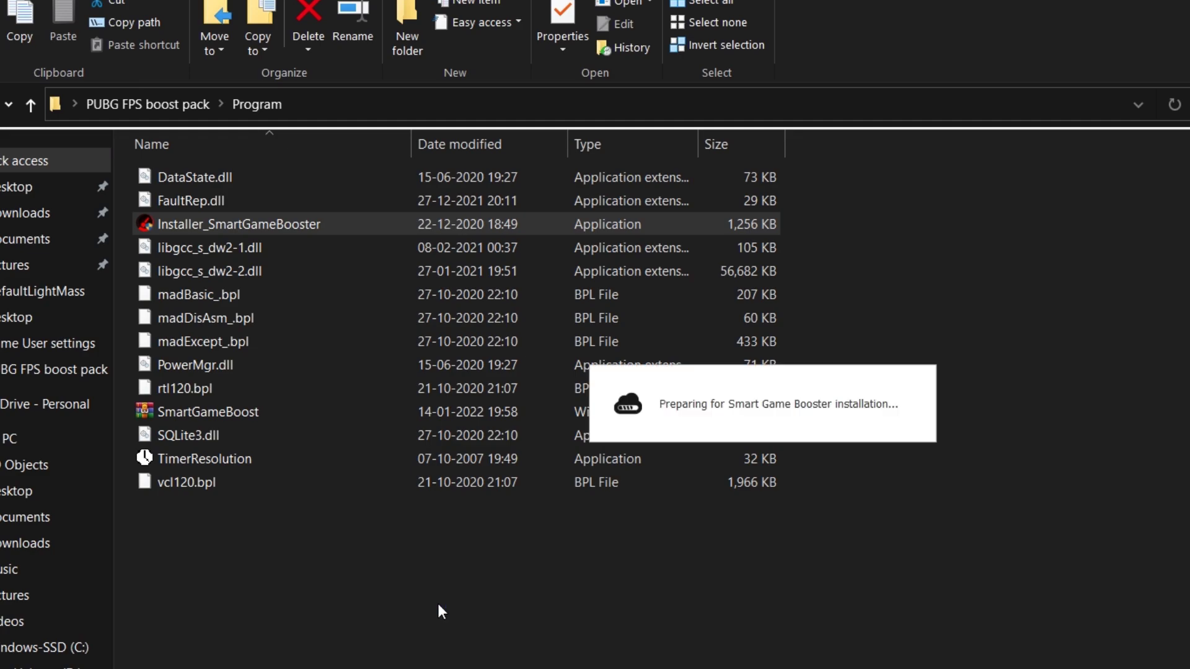
{"action": "left_click", "coordinate": [874, 565]}
{"action": "left_click", "coordinate": [875, 566]}
{"action": "left_click", "coordinate": [877, 565]}
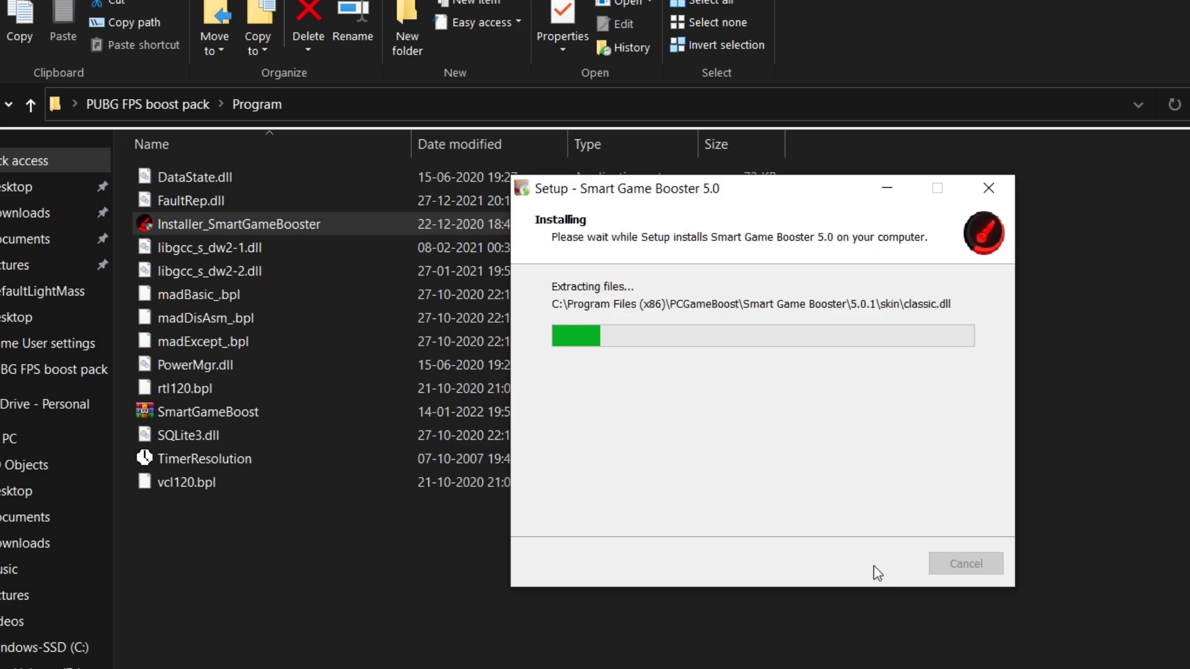
- Launch Smart Game Booster and run the Performance optimization to clean, tweak and update drivers
{"action": "left_click", "coordinate": [876, 565]}
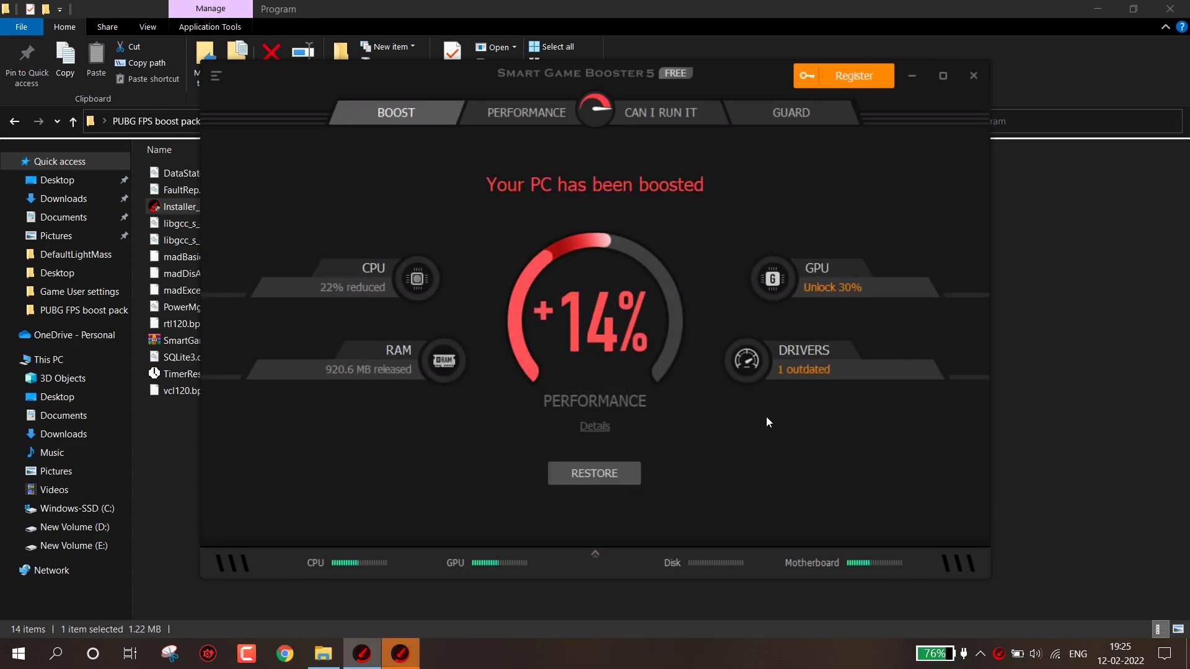
{"action": "left_click", "coordinate": [520, 121]}
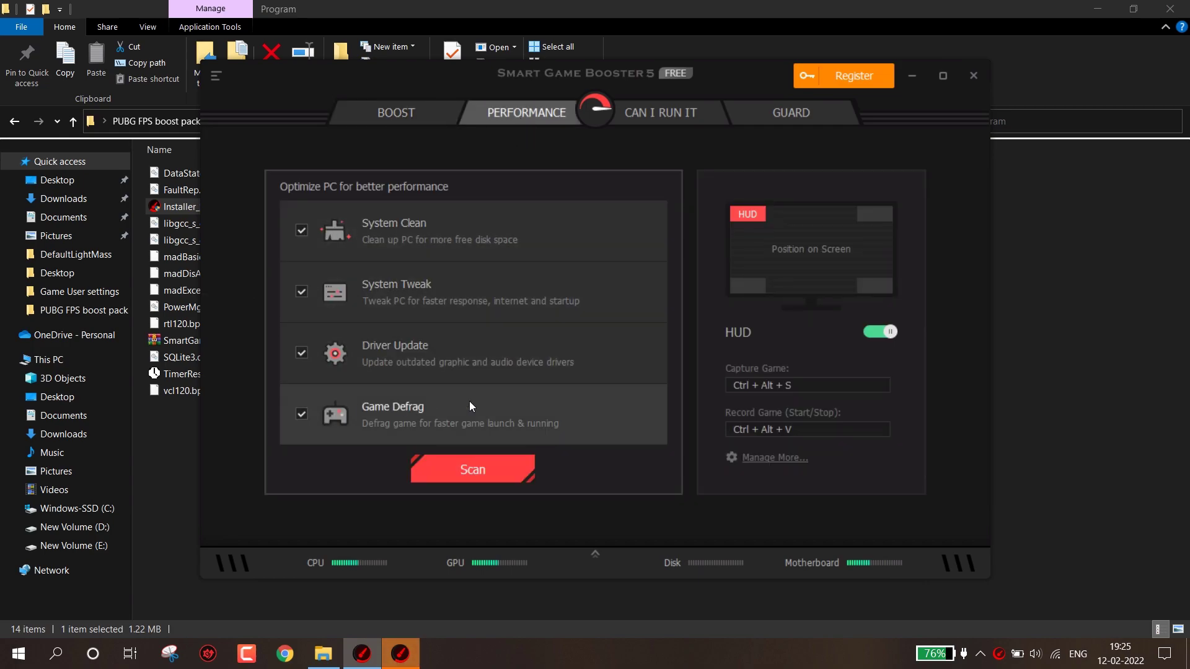
{"action": "left_click", "coordinate": [482, 475]}
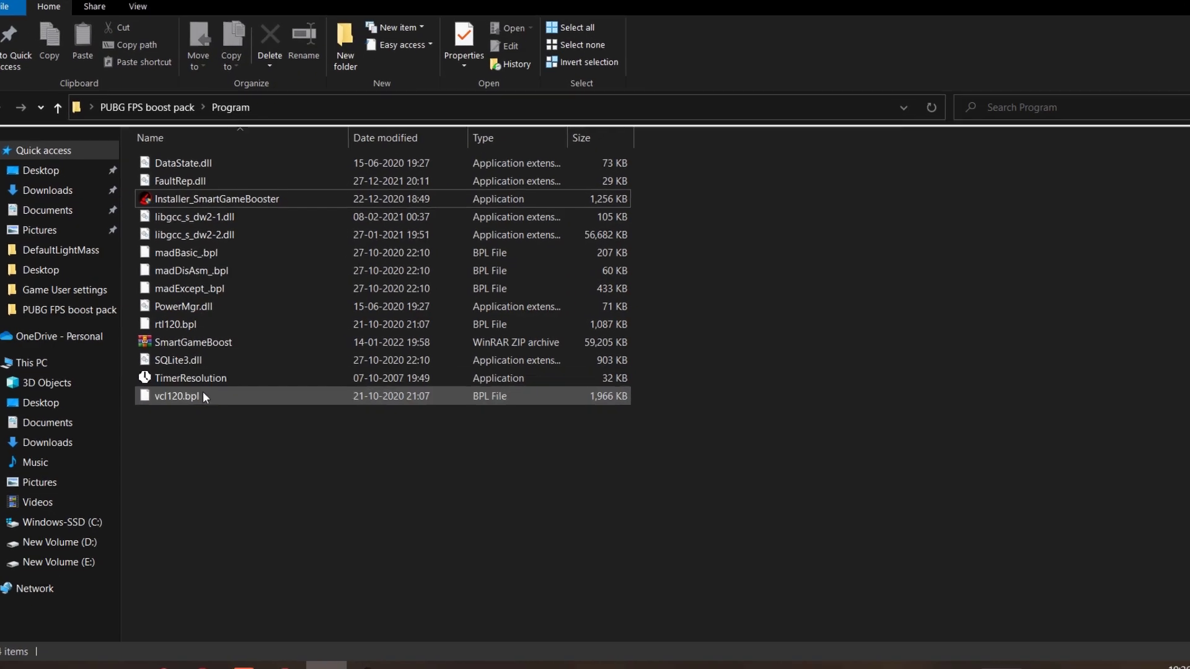
- Launch TimerResolution and set it to Maximum, giving a 0.499 ms timer resolution
{"action": "double_click", "coordinate": [159, 378]}
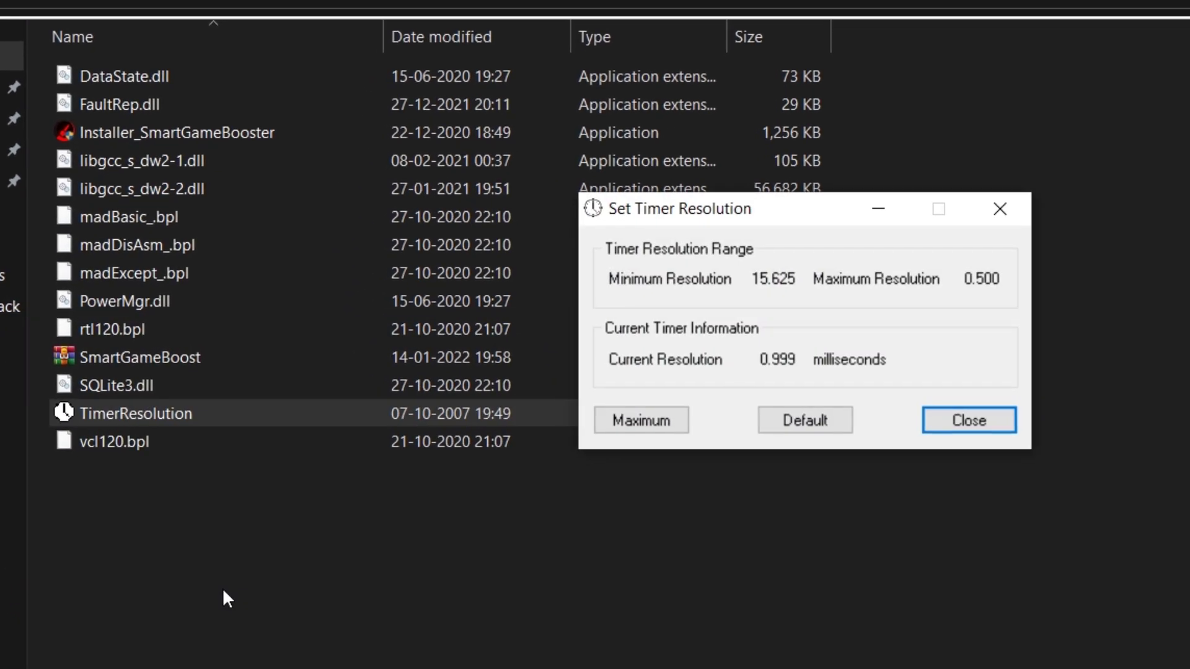
{"action": "left_click_drag", "start_coordinate": [813, 227], "coordinate": [945, 191]}
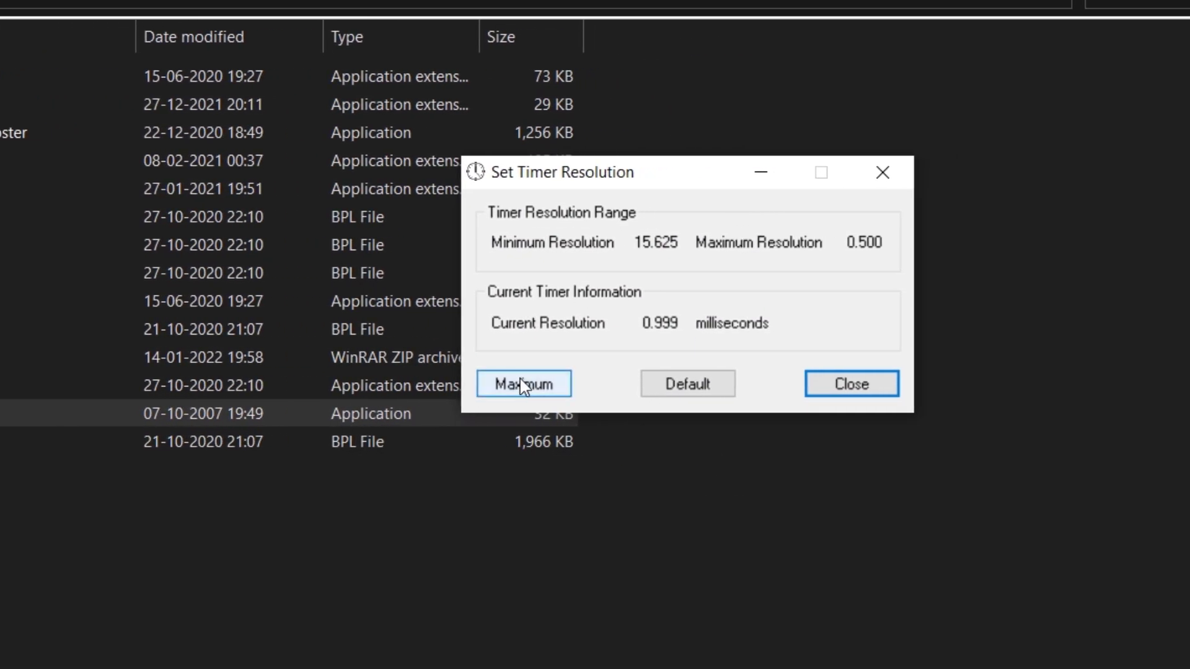
{"action": "left_click", "coordinate": [763, 388]}
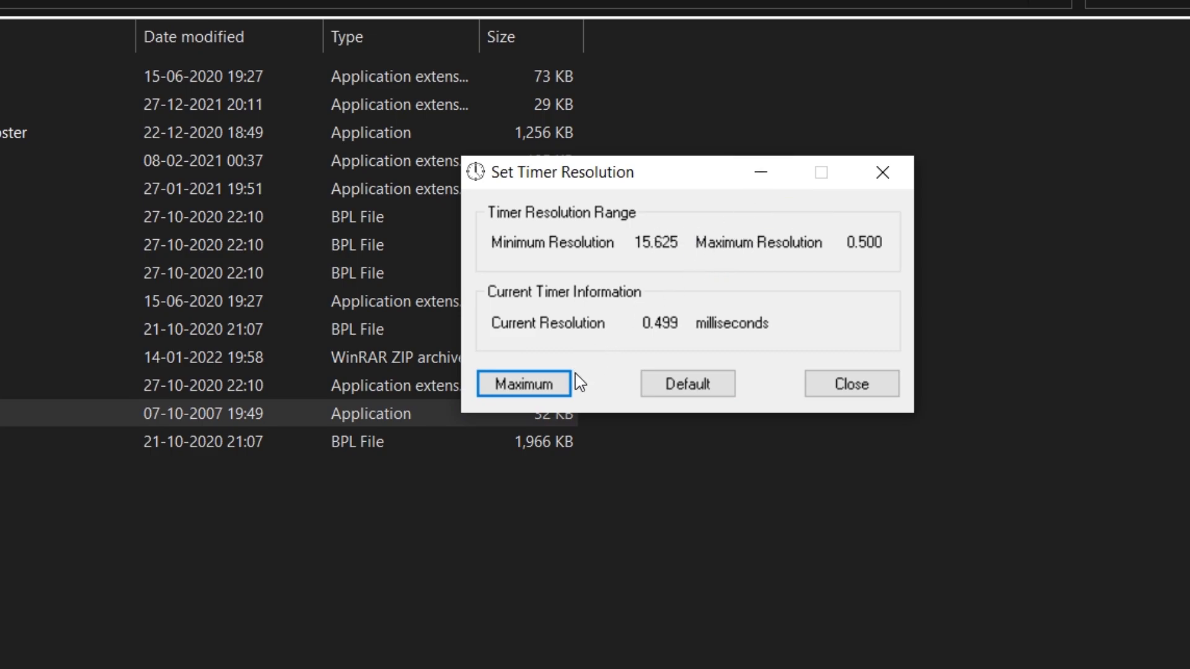
{"action": "left_click", "coordinate": [541, 389]}
- Copy '-USEALLAVAILABLECORES -NOSPLASH +mat_antialias 0' from the Launch option file, then close Notepad
{"action": "left_click", "coordinate": [760, 174]}
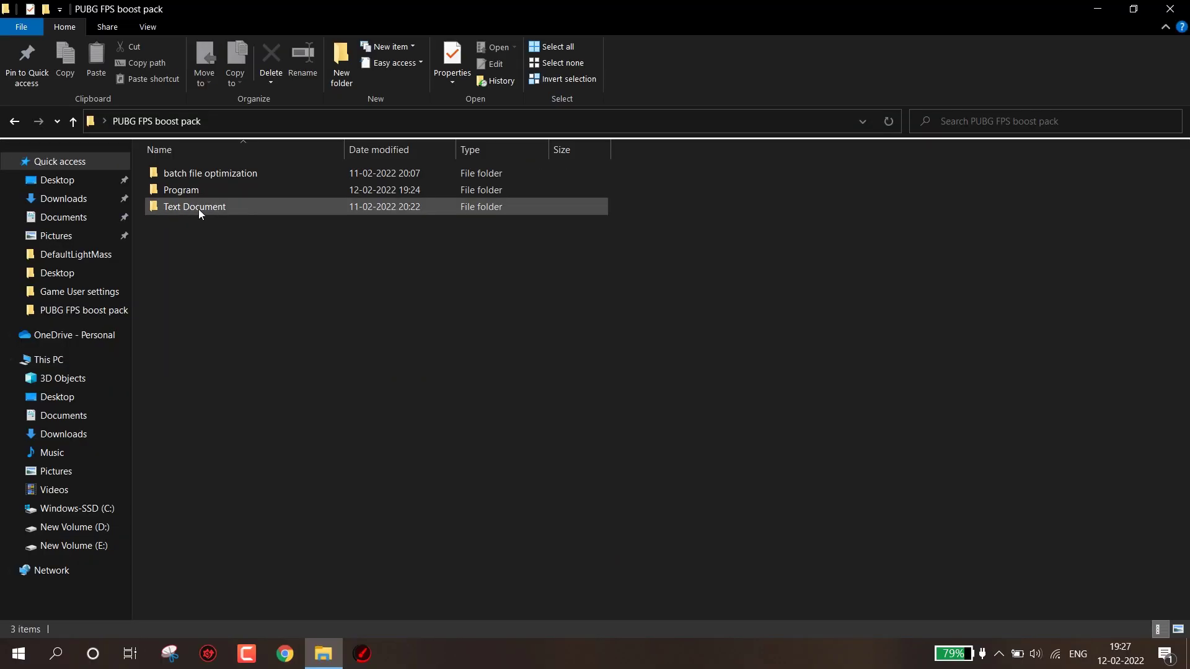
{"action": "double_click", "coordinate": [198, 209]}
{"action": "left_click_drag", "start_coordinate": [367, 360], "coordinate": [186, 214]}
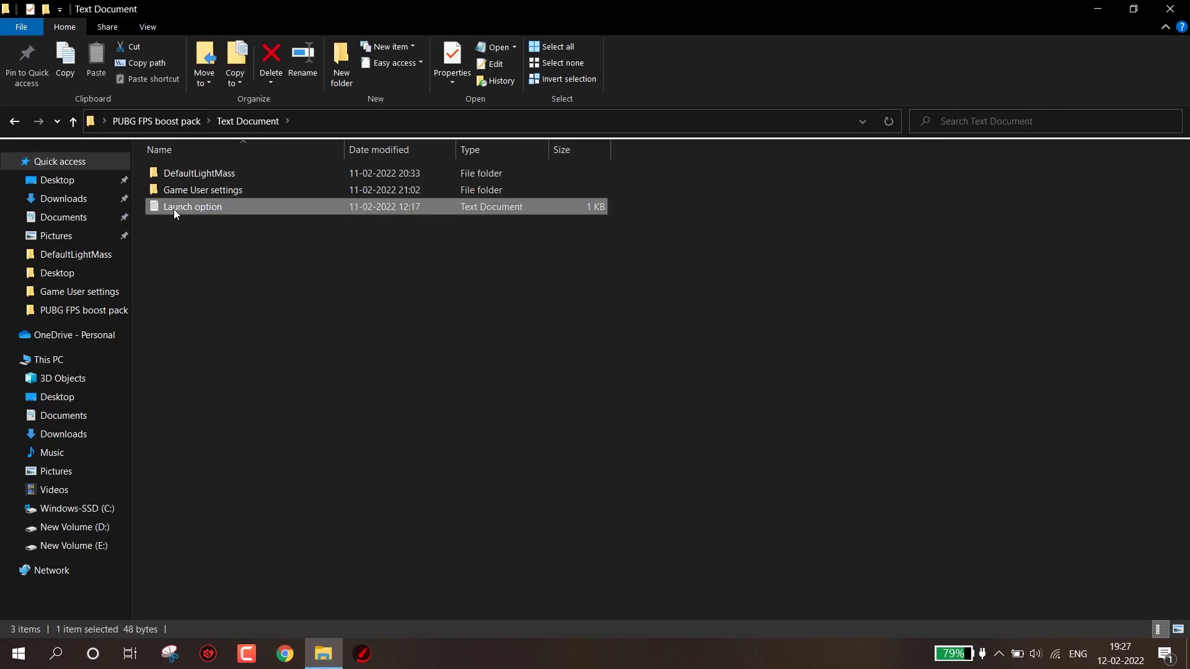
{"action": "left_click", "coordinate": [192, 219]}
{"action": "double_click", "coordinate": [202, 210]}
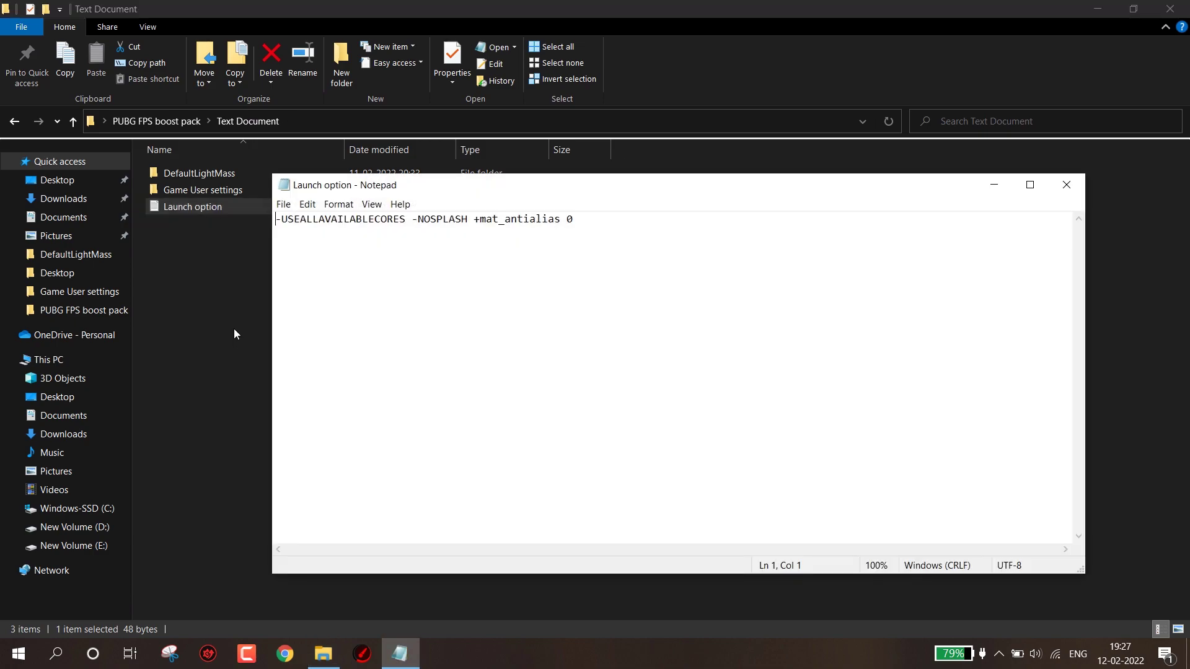
{"action": "left_click_drag", "start_coordinate": [578, 214], "coordinate": [294, 203]}
{"action": "right_click", "coordinate": [297, 219]}
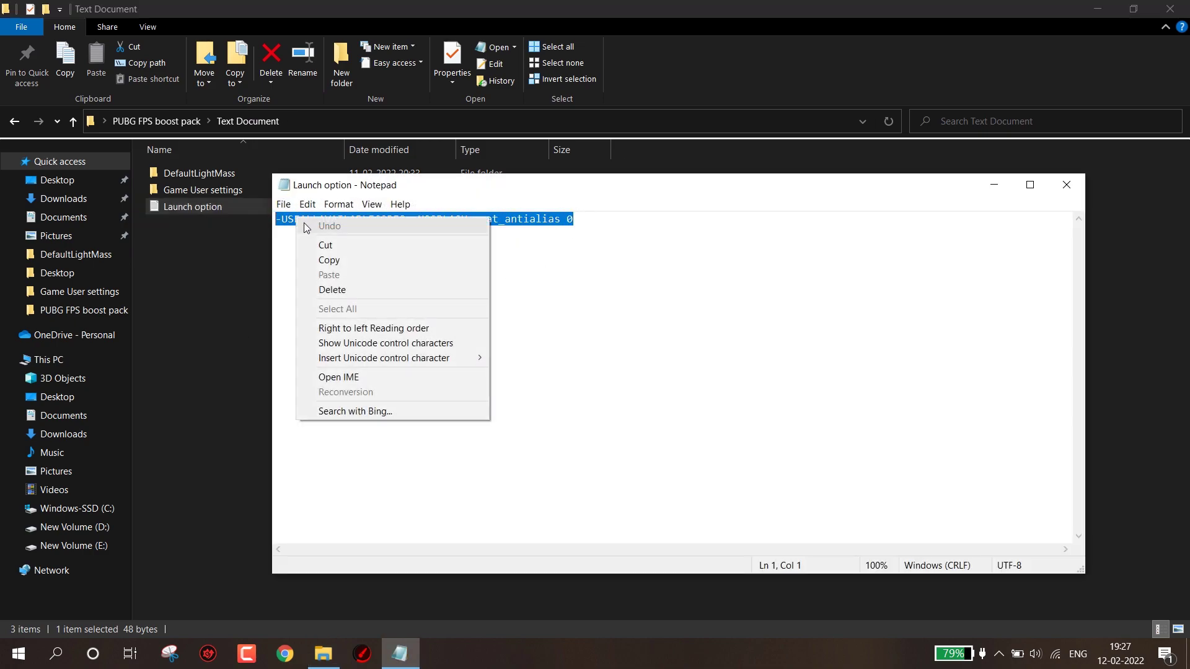
{"action": "left_click", "coordinate": [322, 261]}
{"action": "left_click", "coordinate": [1063, 186]}
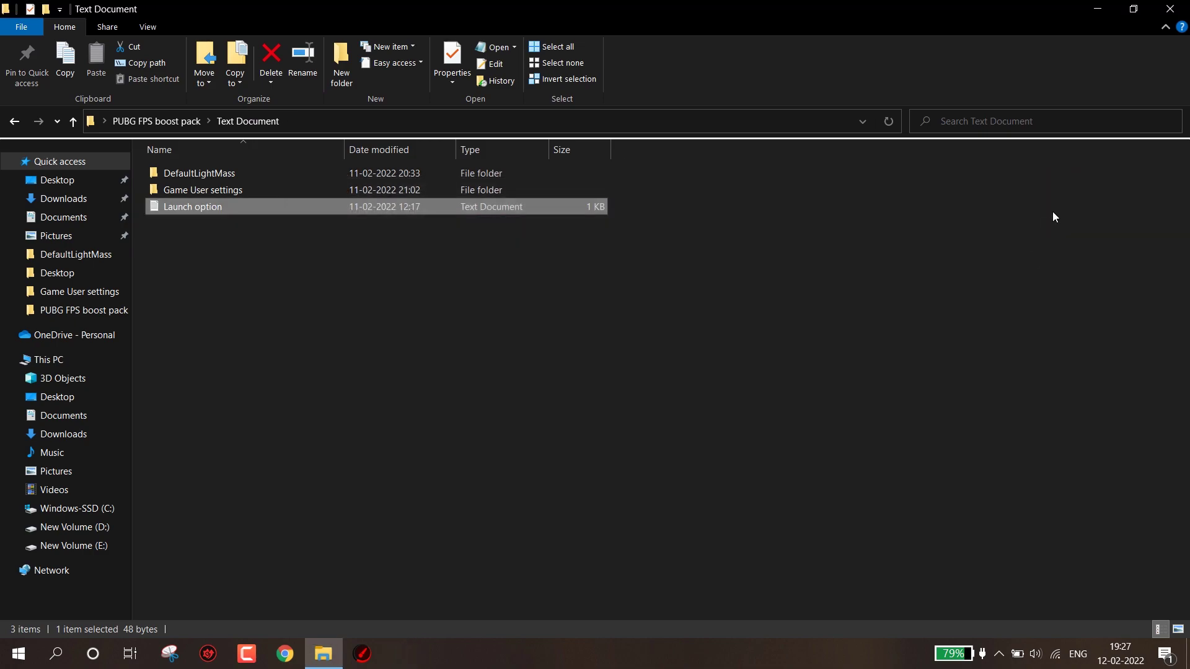
- In Steam, disable PUBG's in-game Steam Overlay and Desktop Game Theatre
{"action": "left_click", "coordinate": [1113, 13]}
{"action": "double_click", "coordinate": [578, 96]}
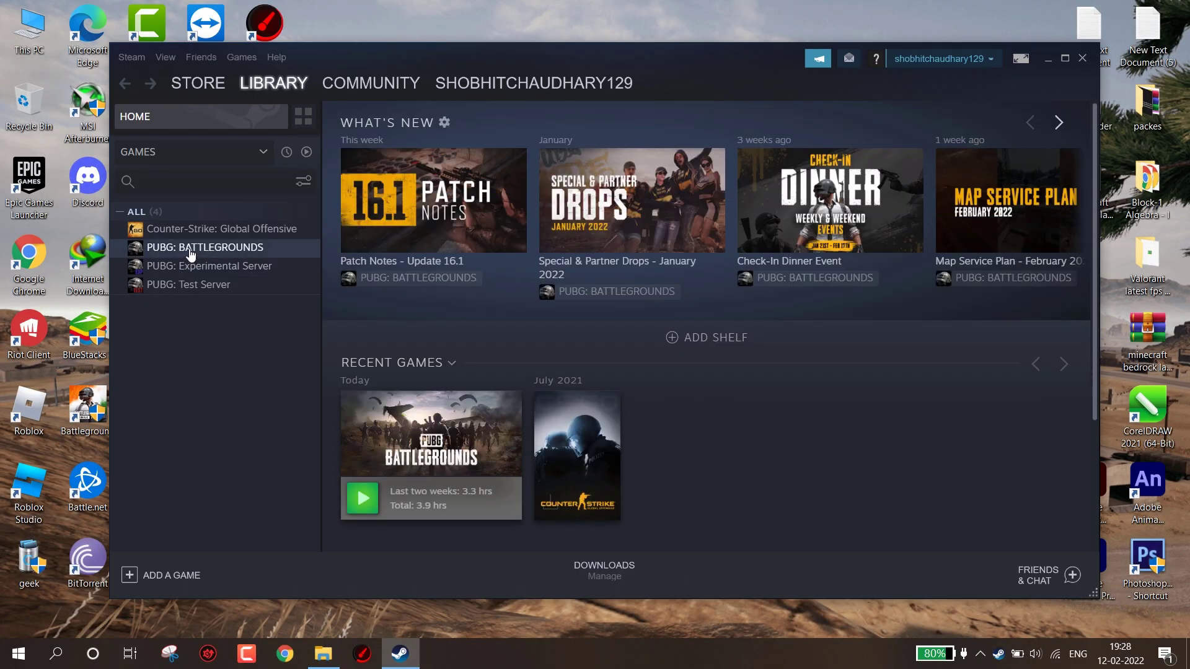
{"action": "right_click", "coordinate": [190, 251]}
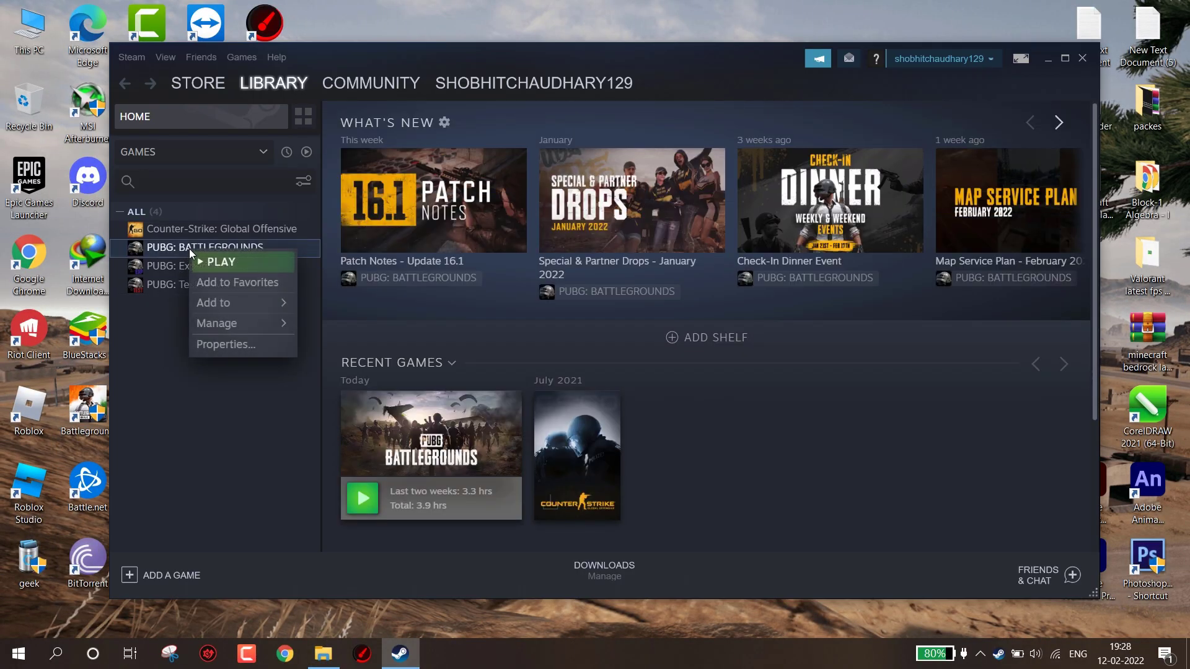
{"action": "left_click", "coordinate": [230, 351]}
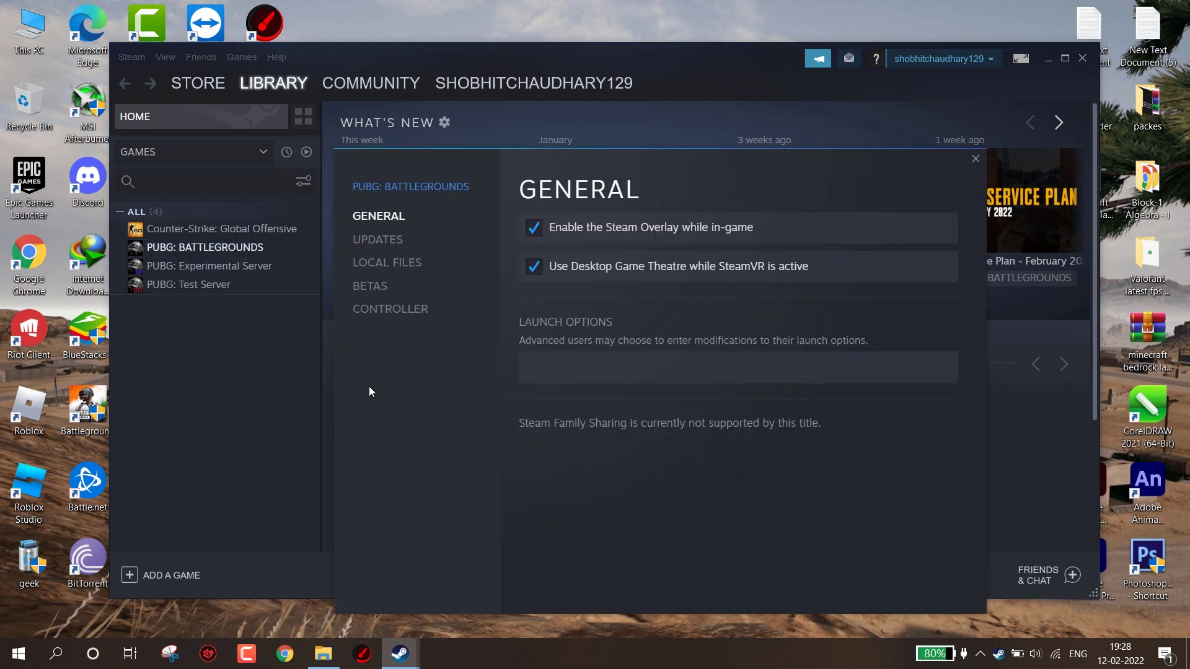
{"action": "left_click", "coordinate": [534, 228]}
{"action": "left_click", "coordinate": [537, 276]}
- Paste the copied text into PUBG's Launch Options field
{"action": "left_click", "coordinate": [611, 369]}
{"action": "right_click", "coordinate": [611, 376]}
{"action": "left_click", "coordinate": [626, 391]}
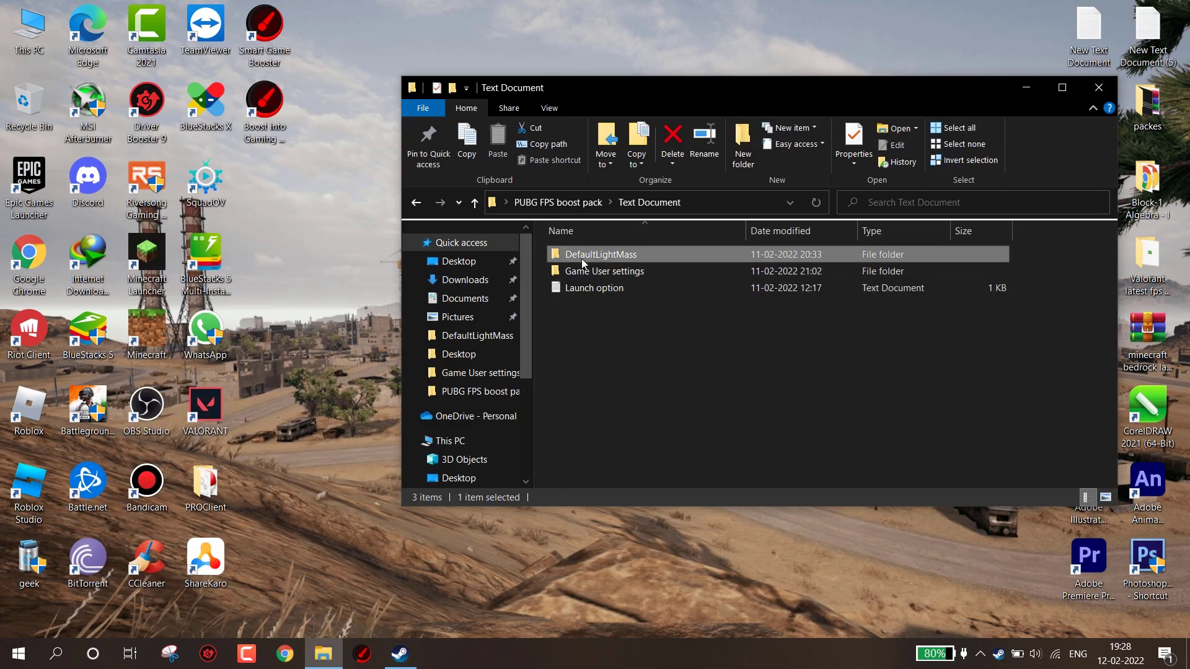
{"action": "double_click", "coordinate": [581, 259]}
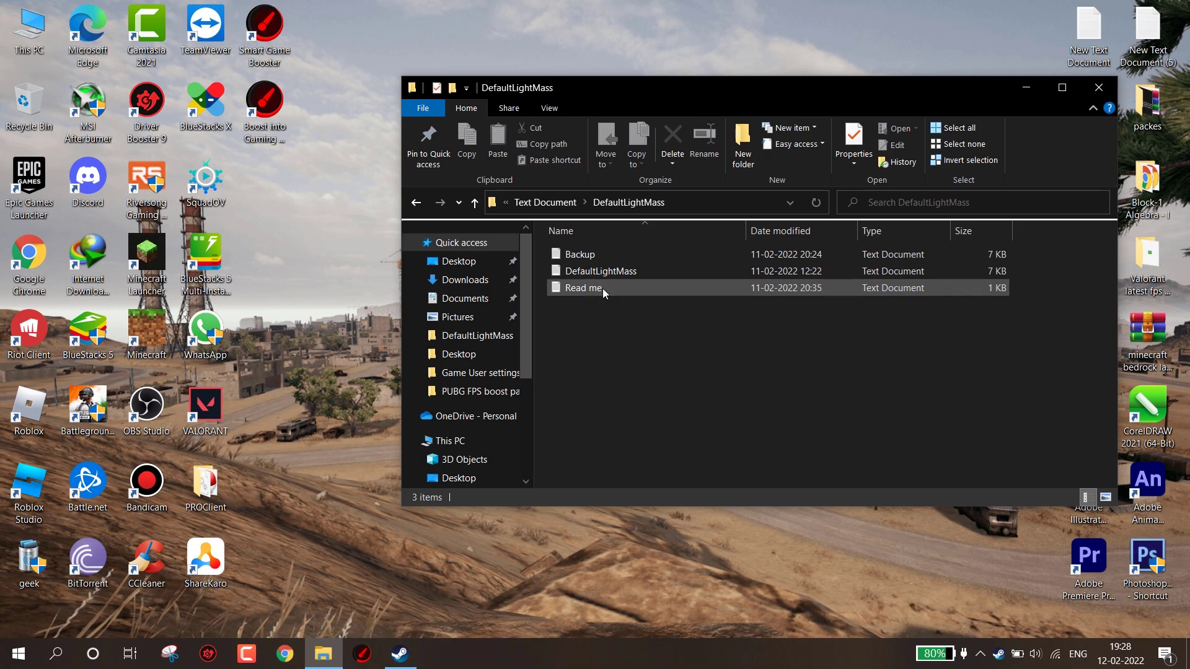
- Read the Read me, then copy the full text of the pack's DefaultLightMass file
{"action": "double_click", "coordinate": [601, 288]}
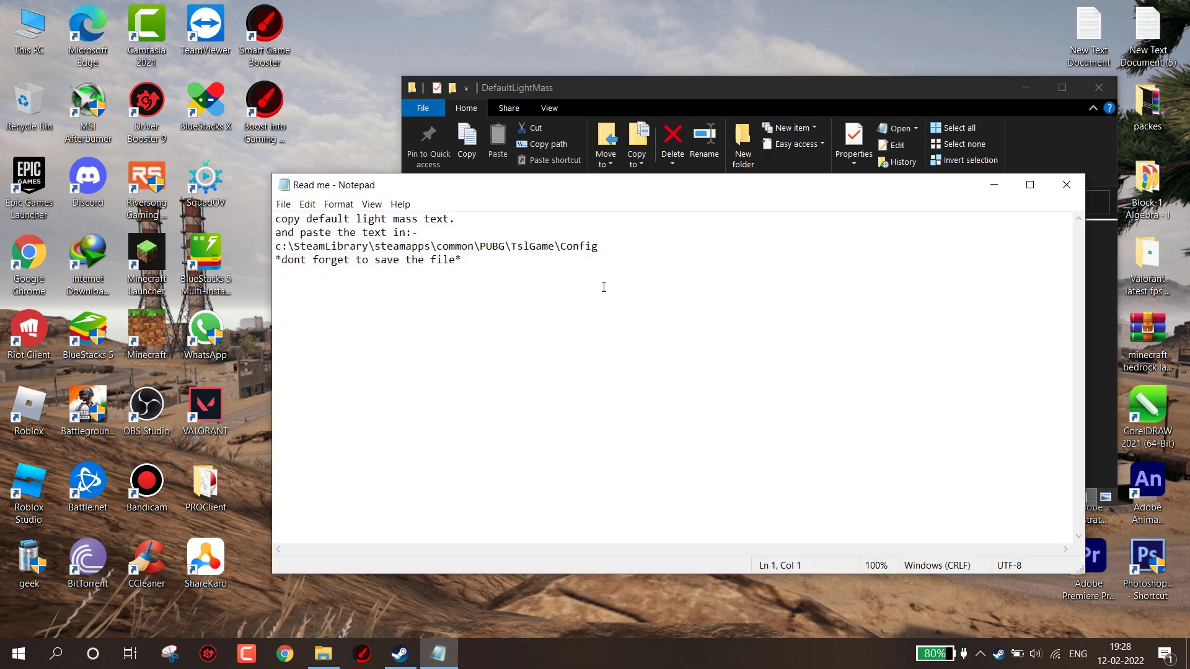
{"action": "key", "text": "alt+F4"}
{"action": "double_click", "coordinate": [606, 270]}
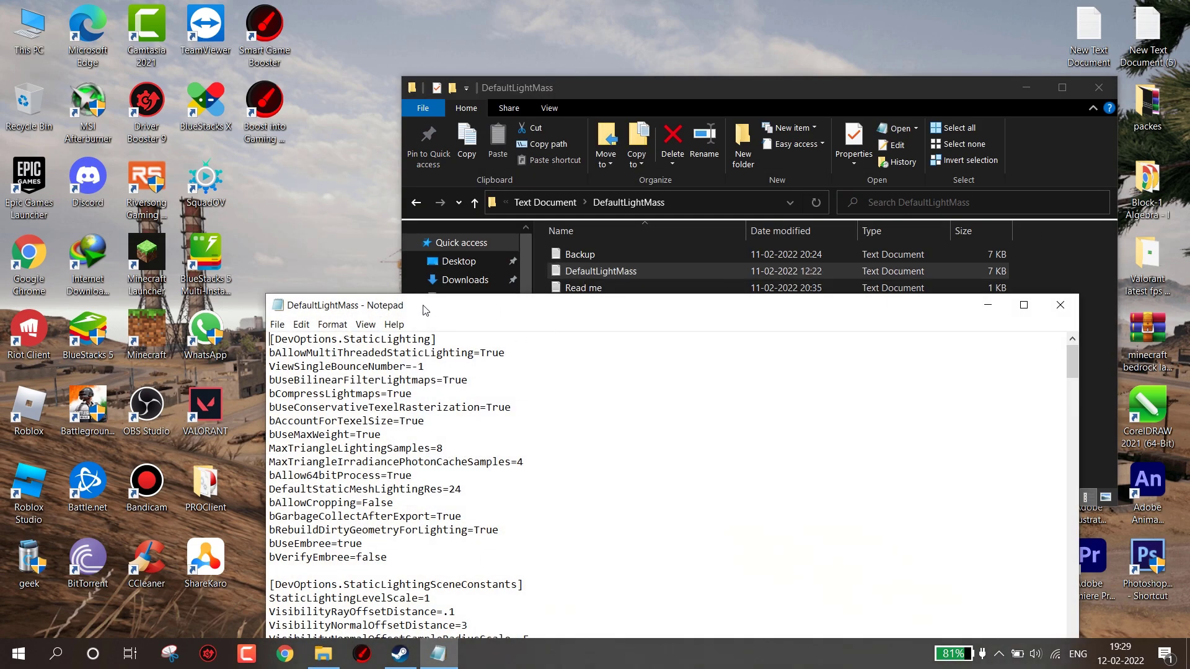
{"action": "left_click_drag", "start_coordinate": [425, 310], "coordinate": [471, 148]}
{"action": "key", "text": "ctrl+a"}
{"action": "key", "text": "ctrl+c"}
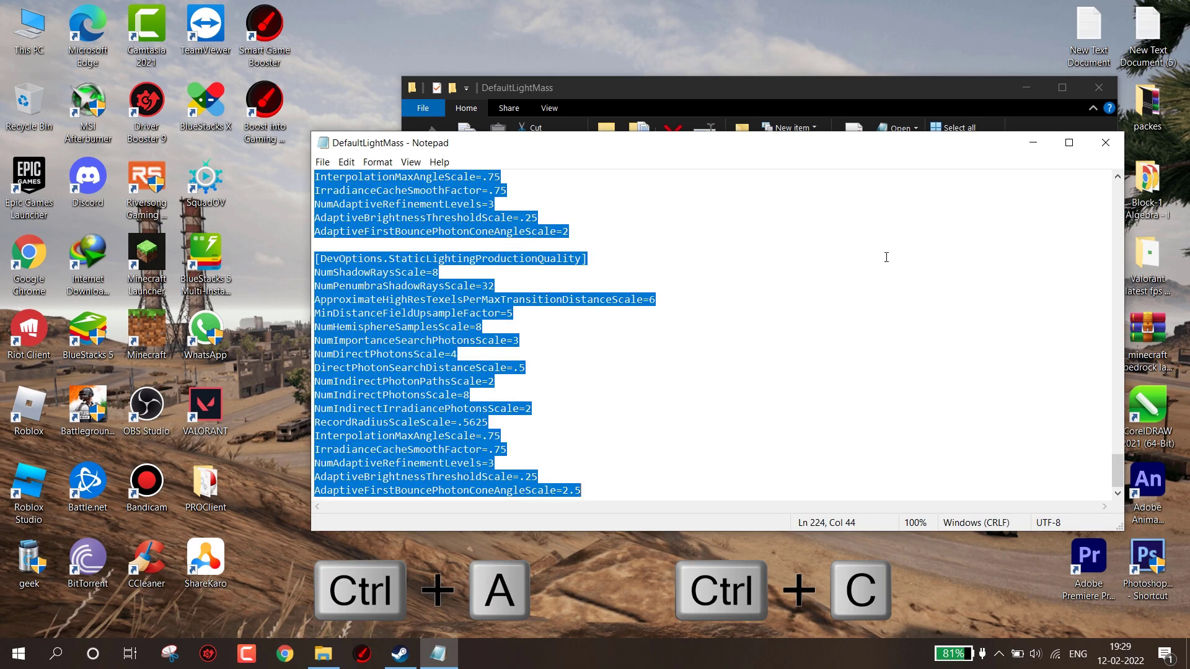
- Browse to D:\SteamLibrary\steamapps\common\PUBG\TslGame\Config
{"action": "left_click", "coordinate": [1105, 142]}
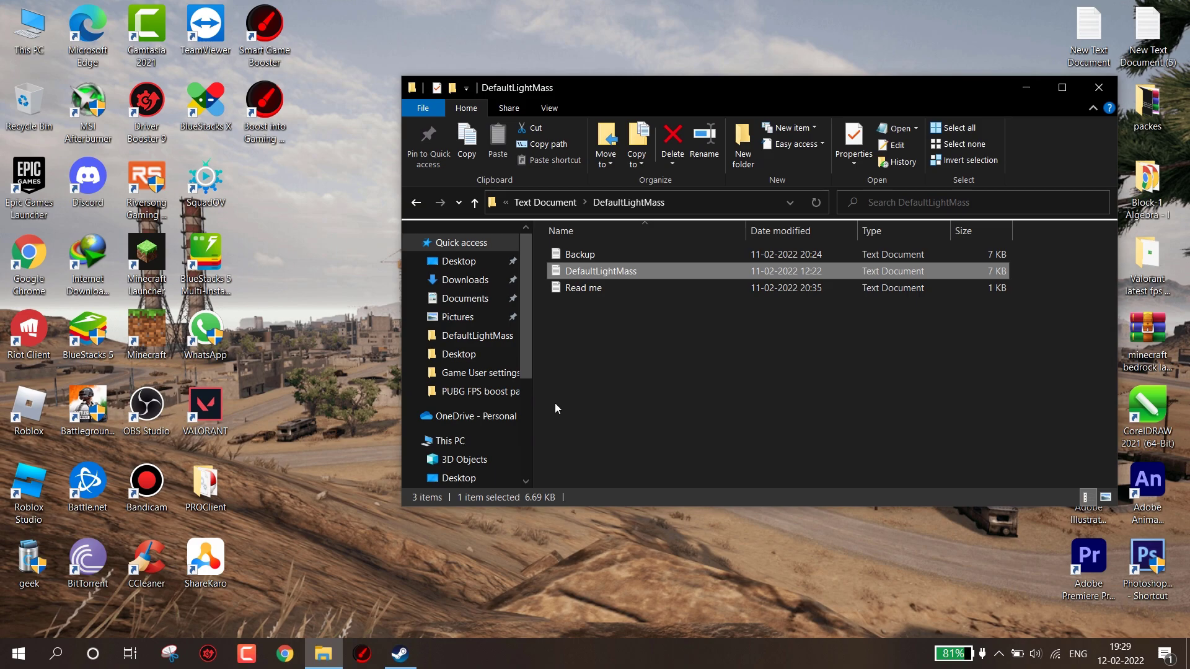
{"action": "left_click_drag", "start_coordinate": [530, 355], "coordinate": [530, 392]}
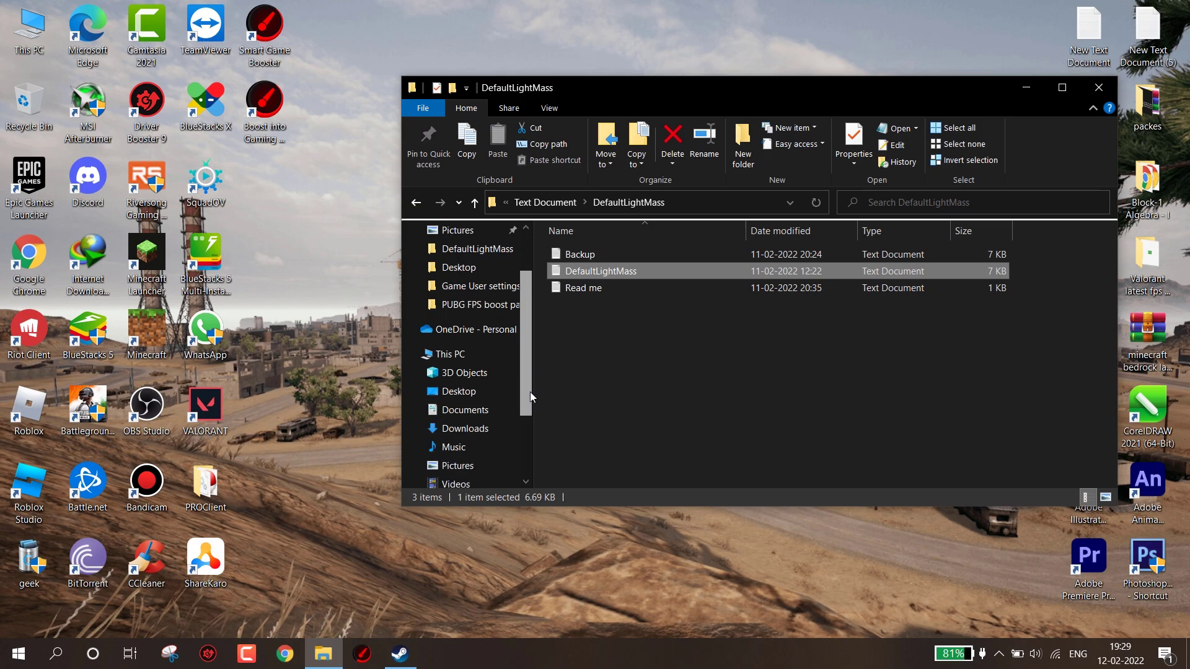
{"action": "left_click", "coordinate": [481, 353]}
{"action": "scroll", "coordinate": [759, 350], "scroll_direction": "down", "scroll_amount": 2}
{"action": "left_click", "coordinate": [777, 433]}
{"action": "double_click", "coordinate": [777, 432]}
{"action": "double_click", "coordinate": [594, 375]}
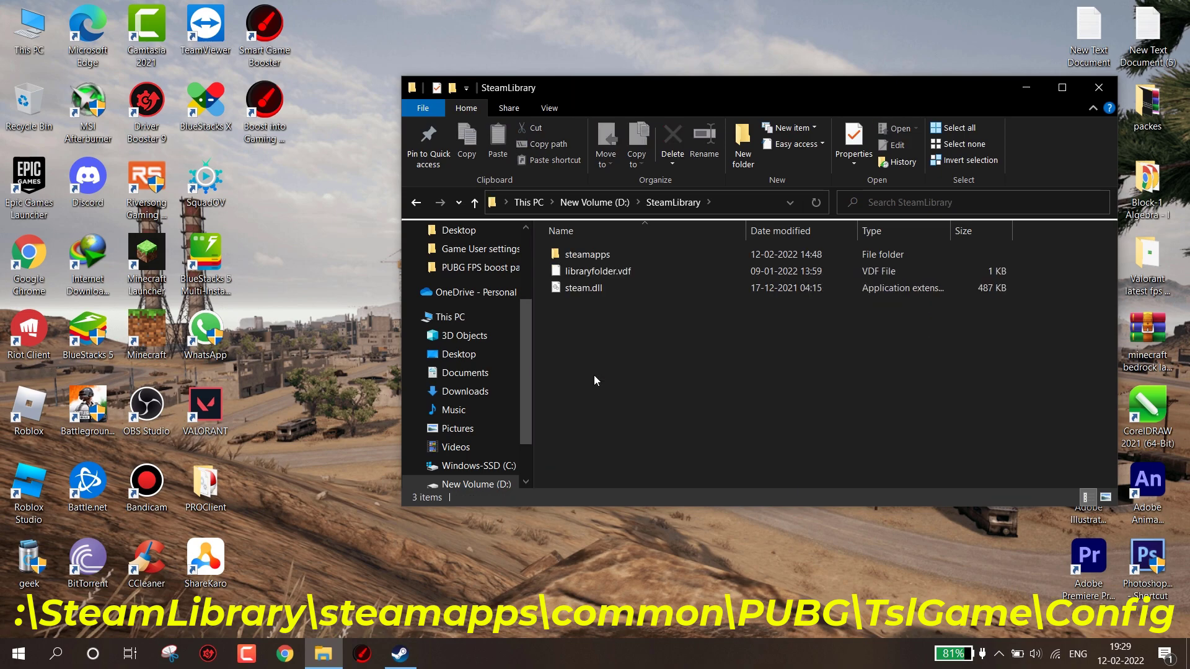
{"action": "double_click", "coordinate": [622, 255]}
{"action": "double_click", "coordinate": [623, 254]}
{"action": "double_click", "coordinate": [614, 271]}
{"action": "double_click", "coordinate": [613, 271]}
{"action": "double_click", "coordinate": [597, 270]}
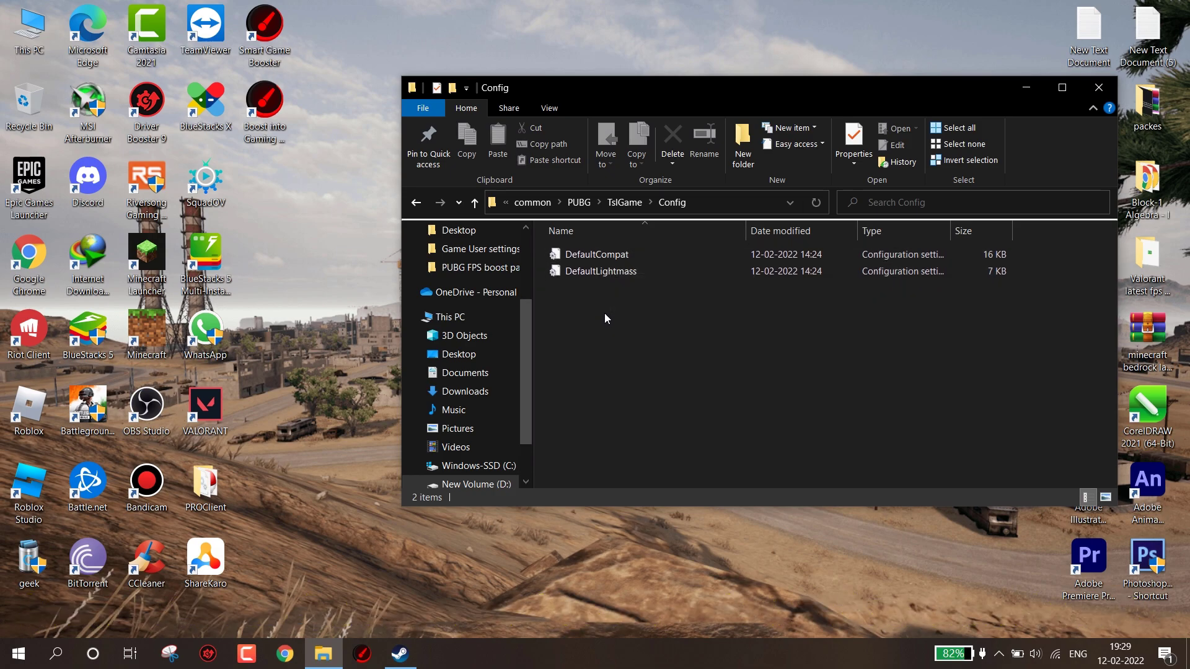
- Replace DefaultLightmass's contents with the copied text, save it, and return to the pack folder
{"action": "right_click", "coordinate": [601, 274]}
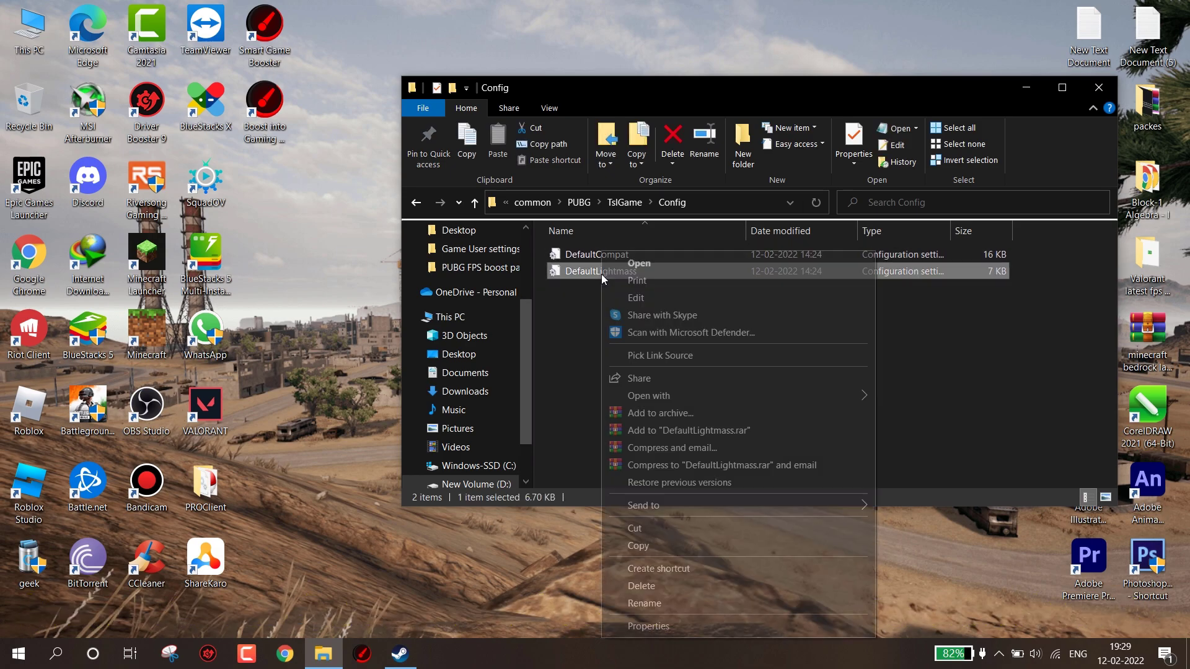
{"action": "left_click", "coordinate": [635, 299]}
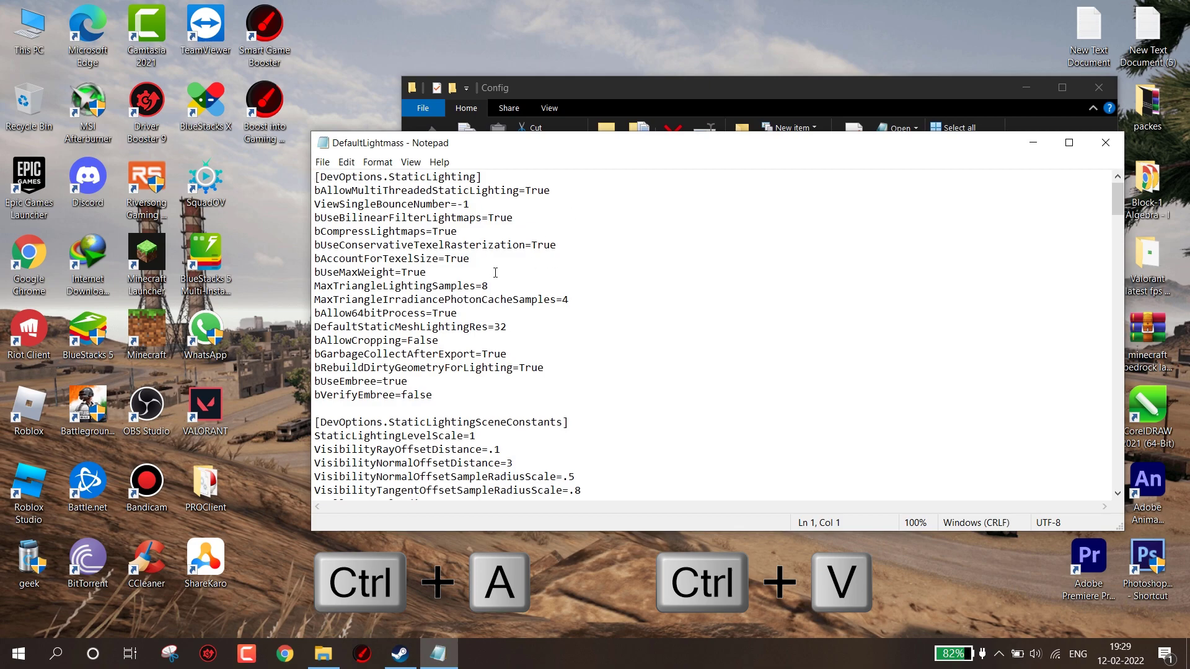
{"action": "key", "text": "ctrl+a"}
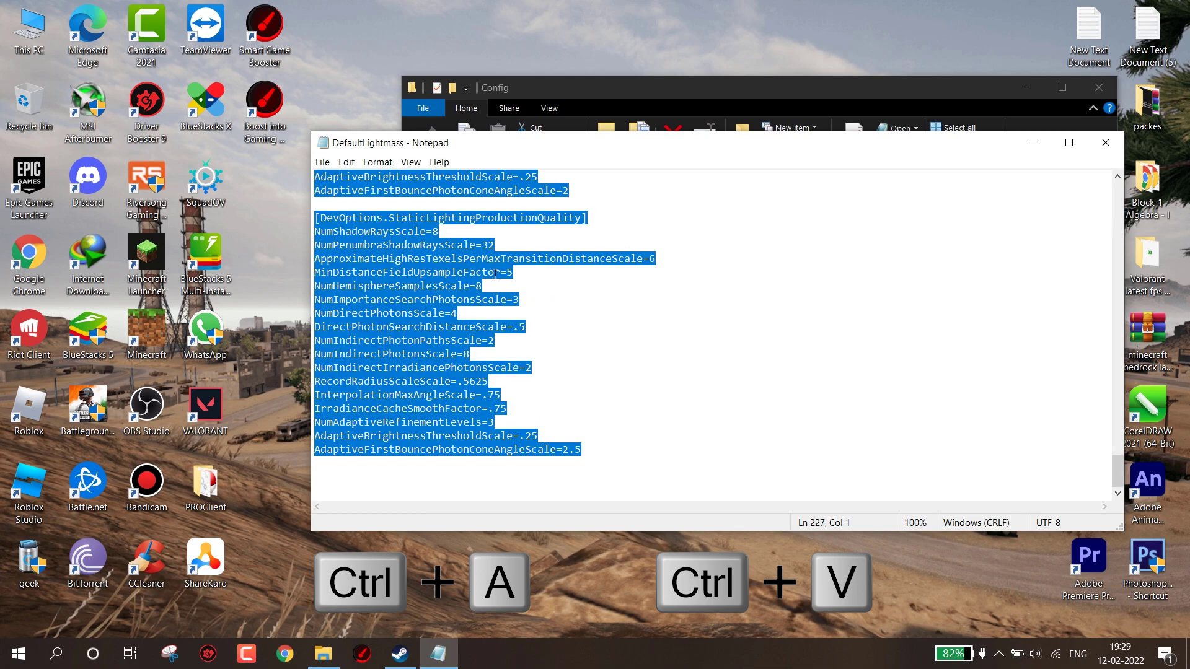
{"action": "key", "text": "ctrl+v"}
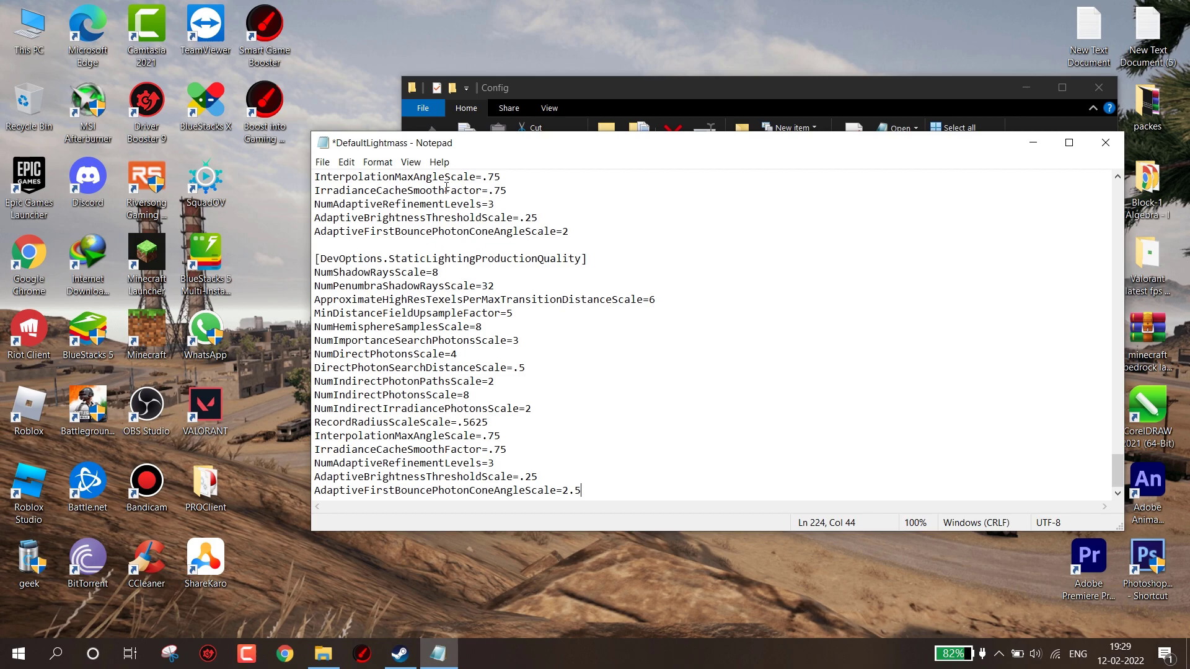
{"action": "left_click_drag", "start_coordinate": [428, 144], "coordinate": [472, 142]}
{"action": "left_click", "coordinate": [367, 160]}
{"action": "left_click", "coordinate": [388, 222]}
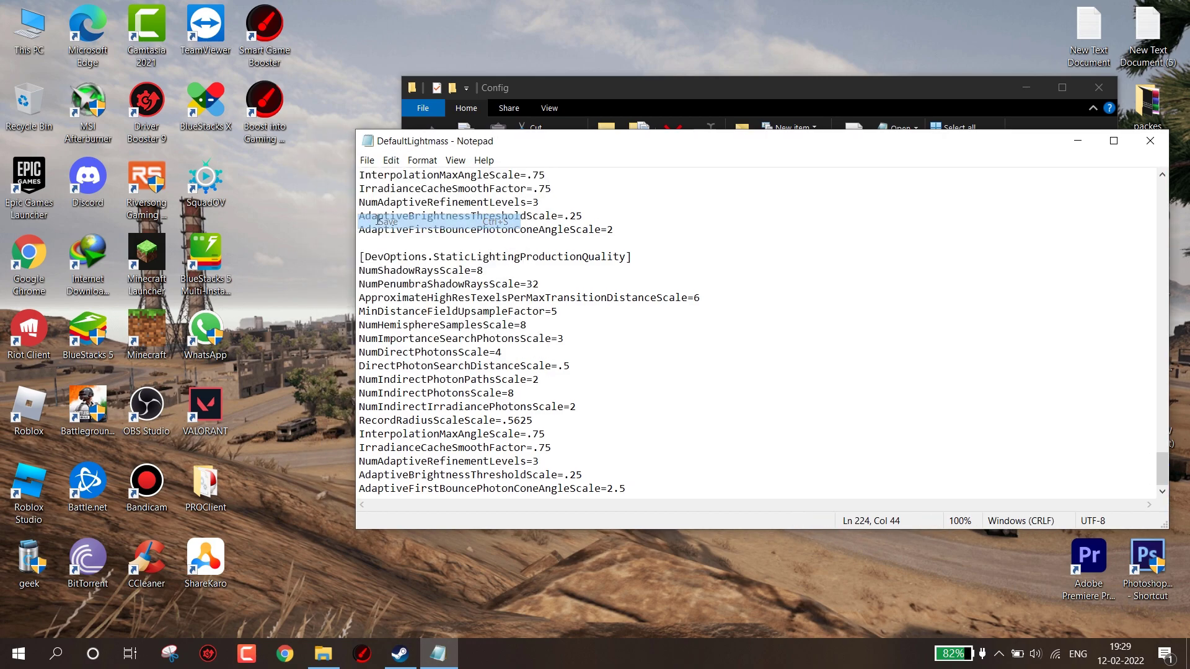
{"action": "left_click", "coordinate": [1149, 141]}
{"action": "left_click", "coordinate": [414, 196]}
{"action": "left_click", "coordinate": [414, 196]}
{"action": "left_click", "coordinate": [414, 196]}
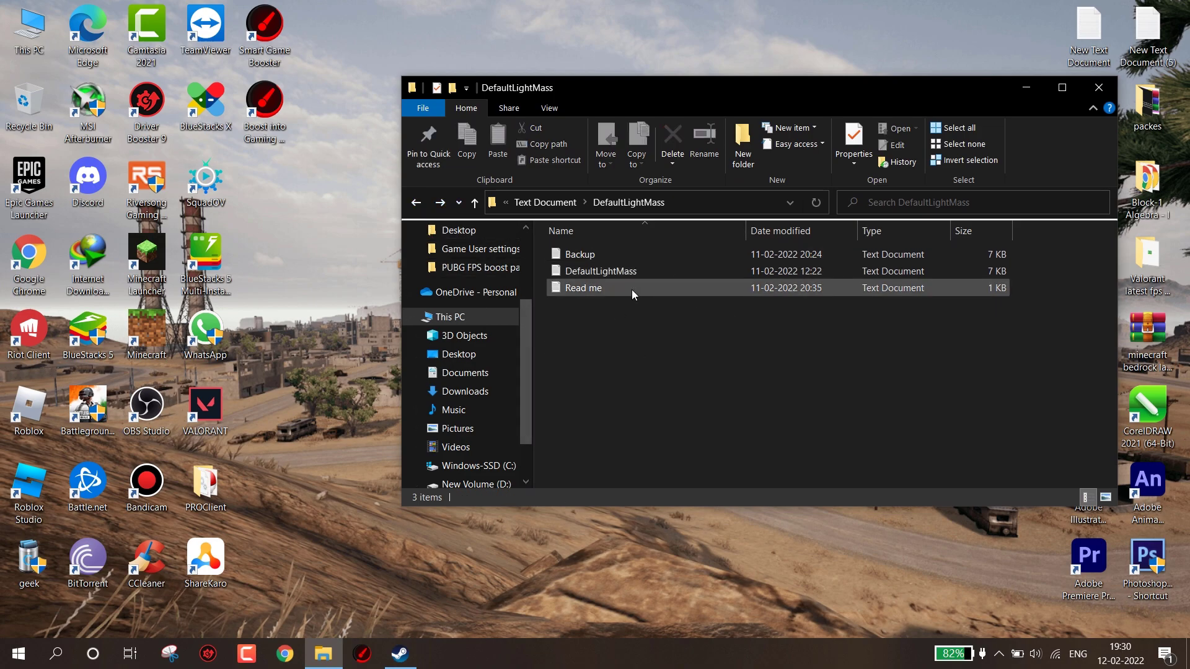
- Open the pack's Game User Settings file in Notepad and select and copy all its text
{"action": "double_click", "coordinate": [614, 254]}
{"action": "left_click_drag", "start_coordinate": [477, 393], "coordinate": [484, 338]}
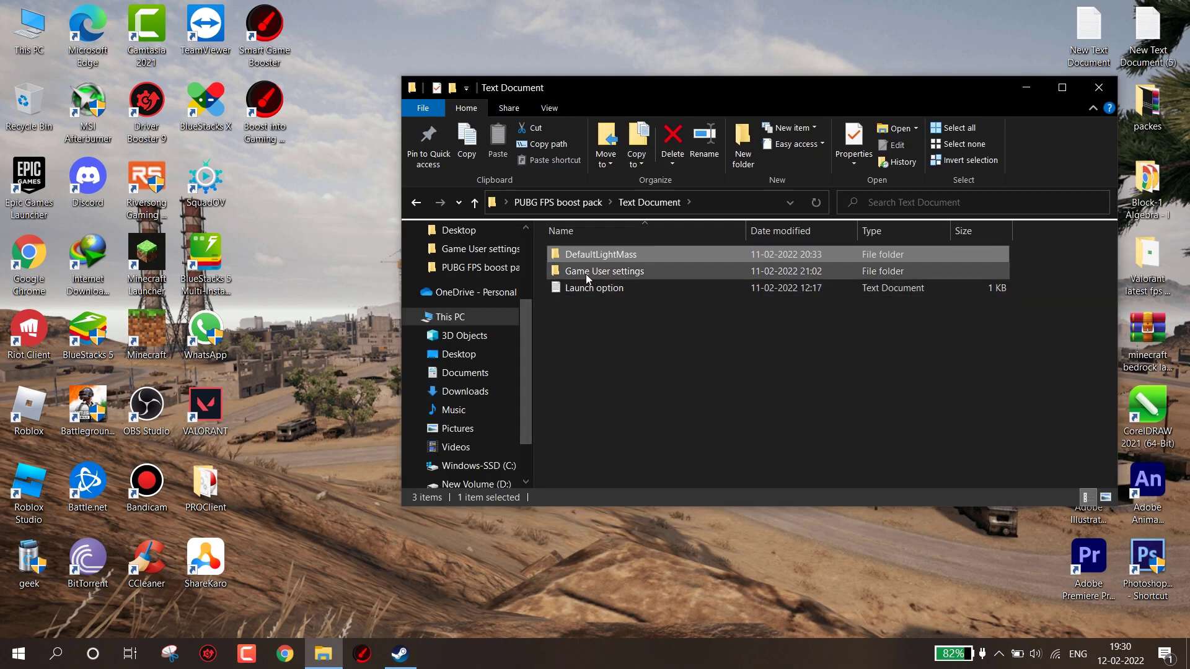
{"action": "double_click", "coordinate": [585, 272]}
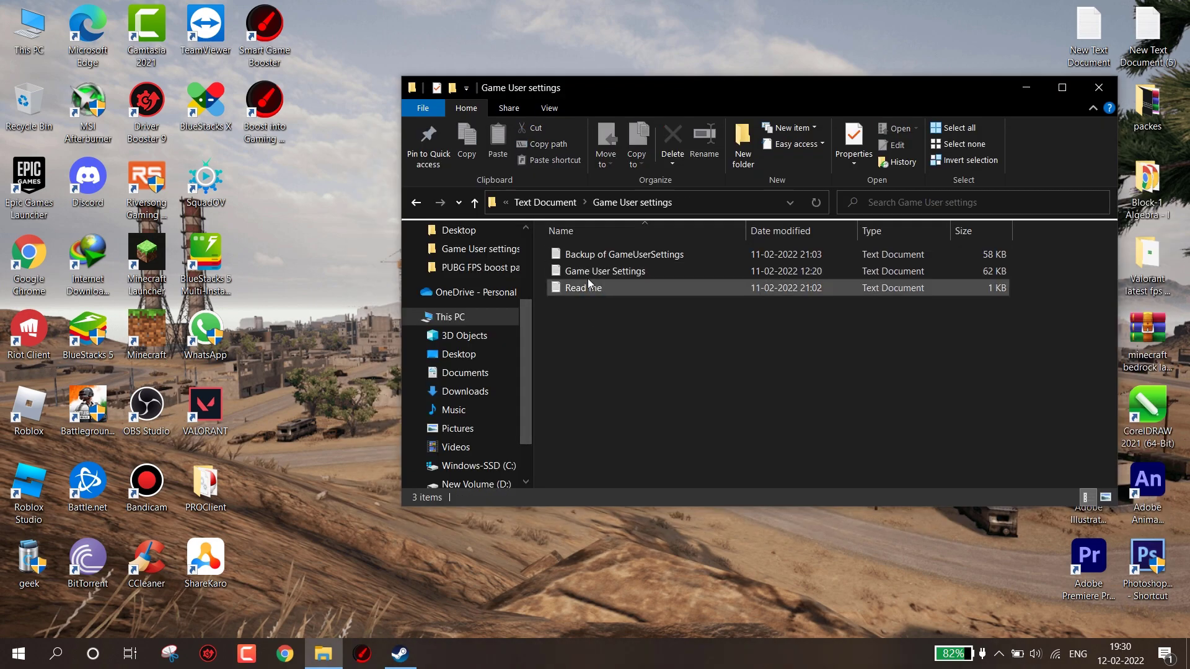
{"action": "double_click", "coordinate": [583, 271]}
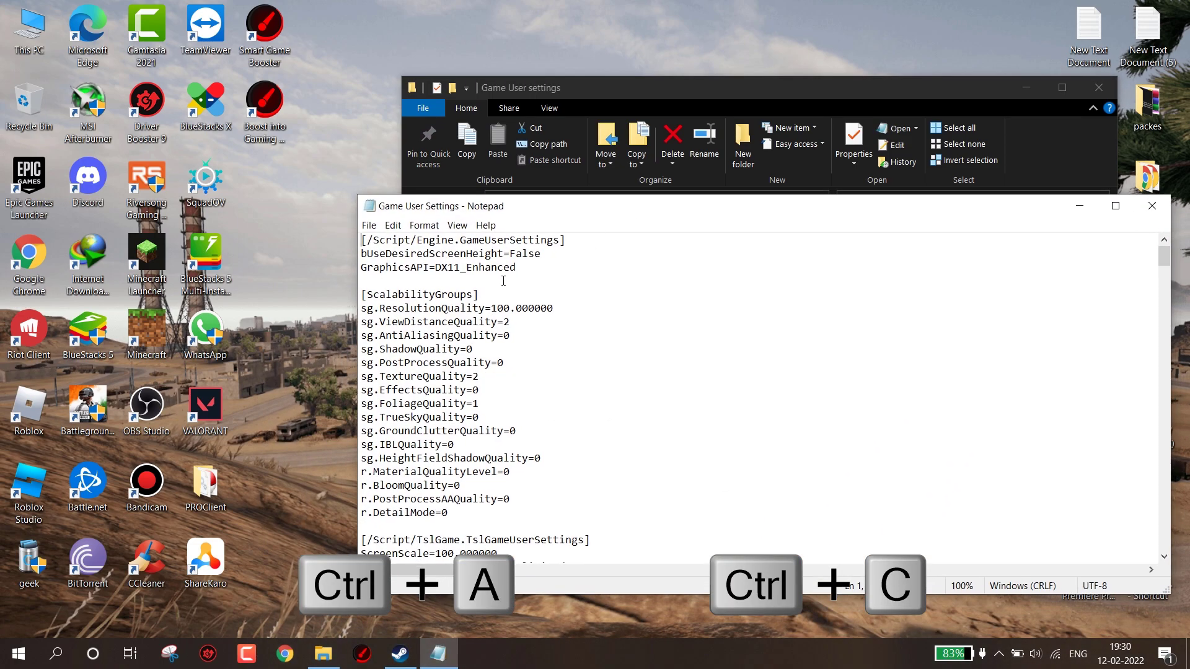
{"action": "key", "text": "ctrl+a"}
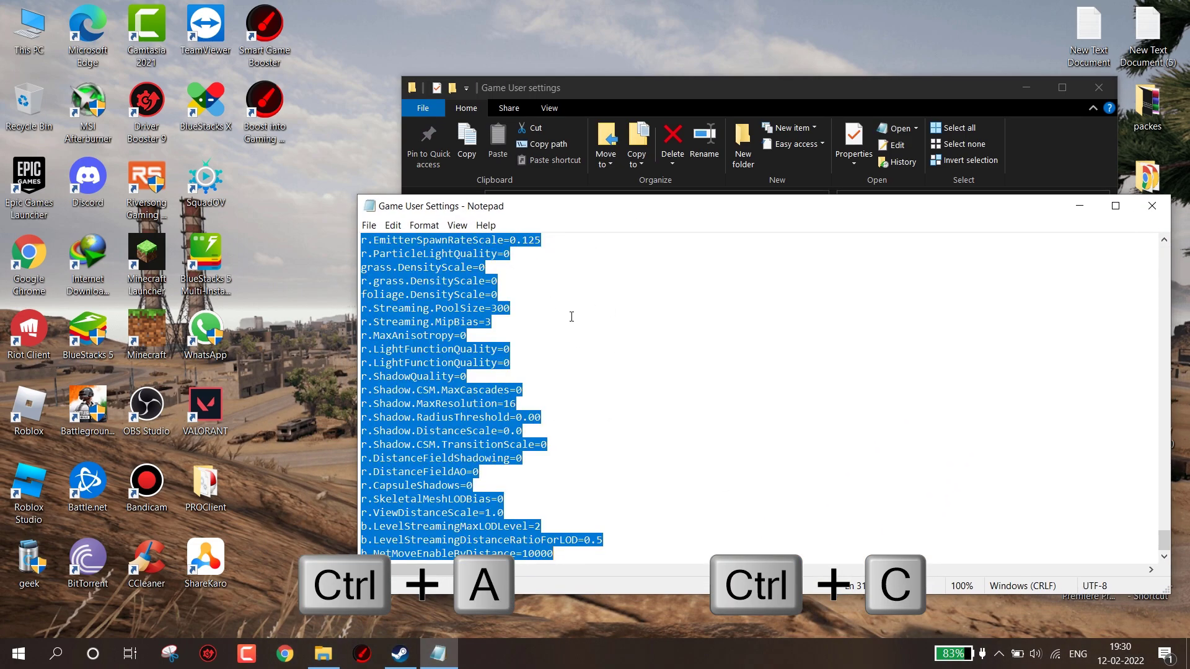
- Navigate via %localappdata% to TslGame\Saved\Config\WindowsNoEditor
{"action": "left_click", "coordinate": [1151, 208]}
{"action": "key", "text": "alt+d"}
{"action": "type", "text": "%localappdata%"}
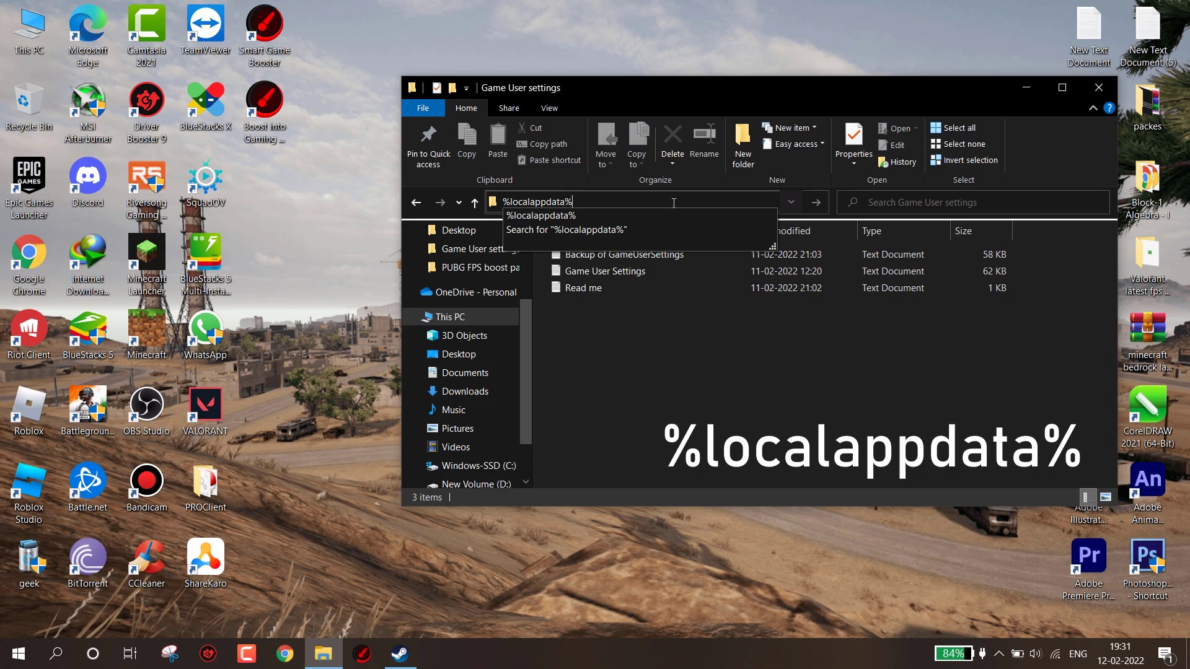
{"action": "key", "text": "Return"}
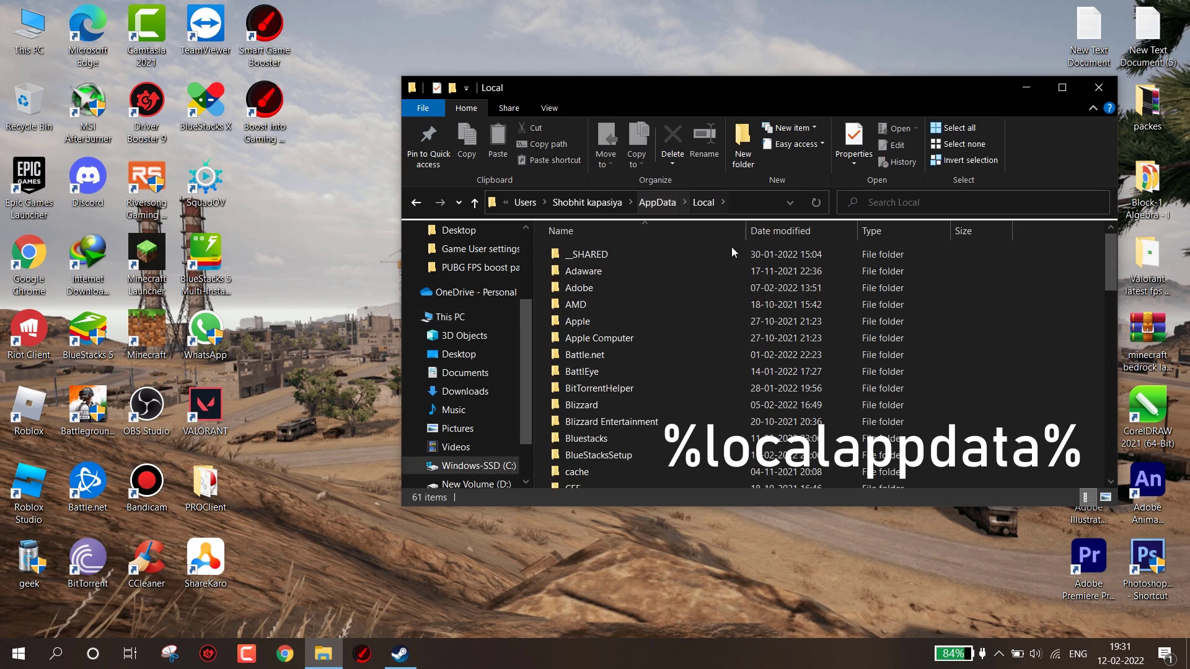
{"action": "scroll", "coordinate": [727, 312], "scroll_direction": "down", "scroll_amount": 8}
{"action": "scroll", "coordinate": [598, 409], "scroll_direction": "down", "scroll_amount": 3}
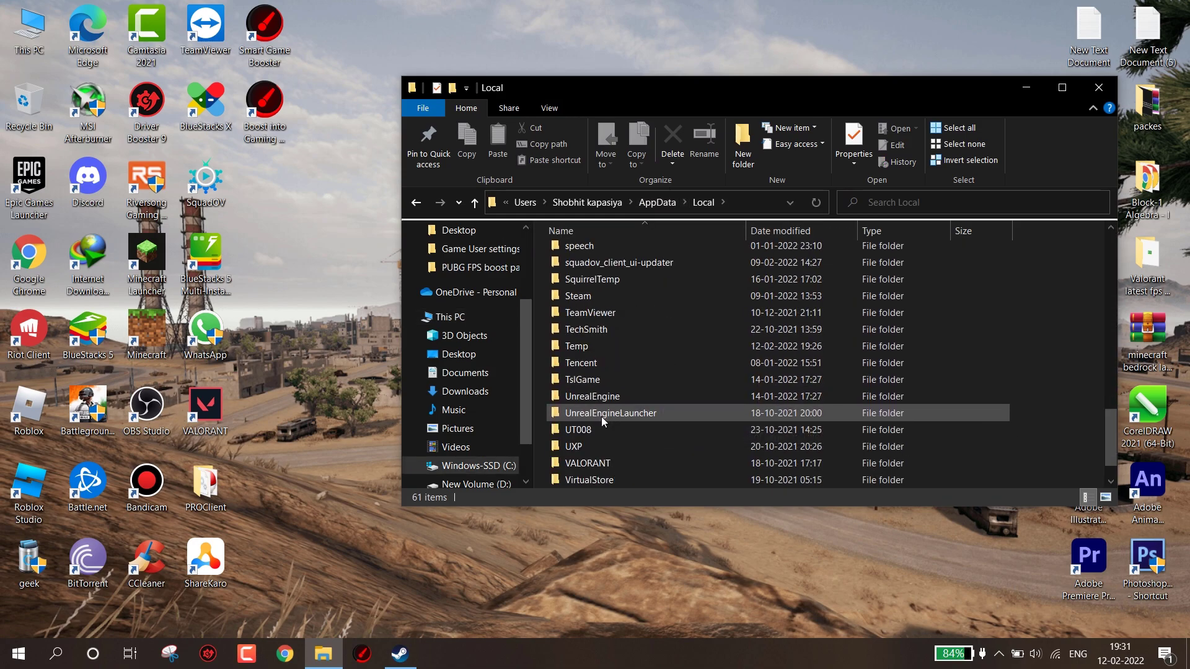
{"action": "double_click", "coordinate": [582, 380]}
{"action": "double_click", "coordinate": [582, 254]}
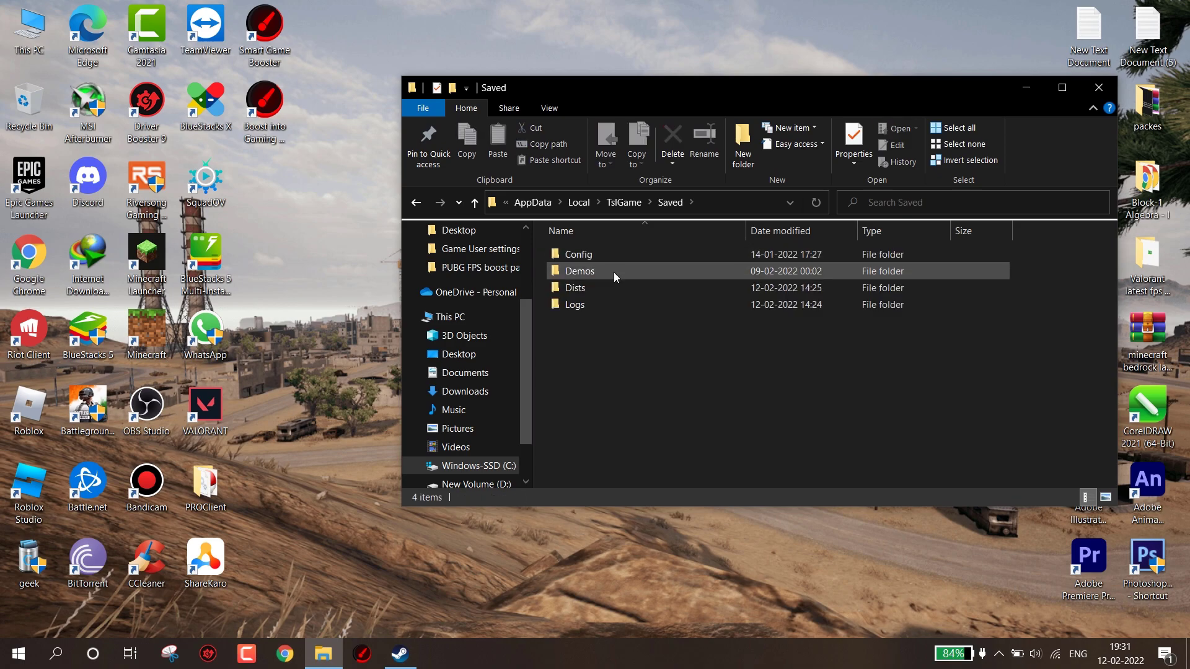
{"action": "double_click", "coordinate": [590, 255]}
{"action": "double_click", "coordinate": [635, 255]}
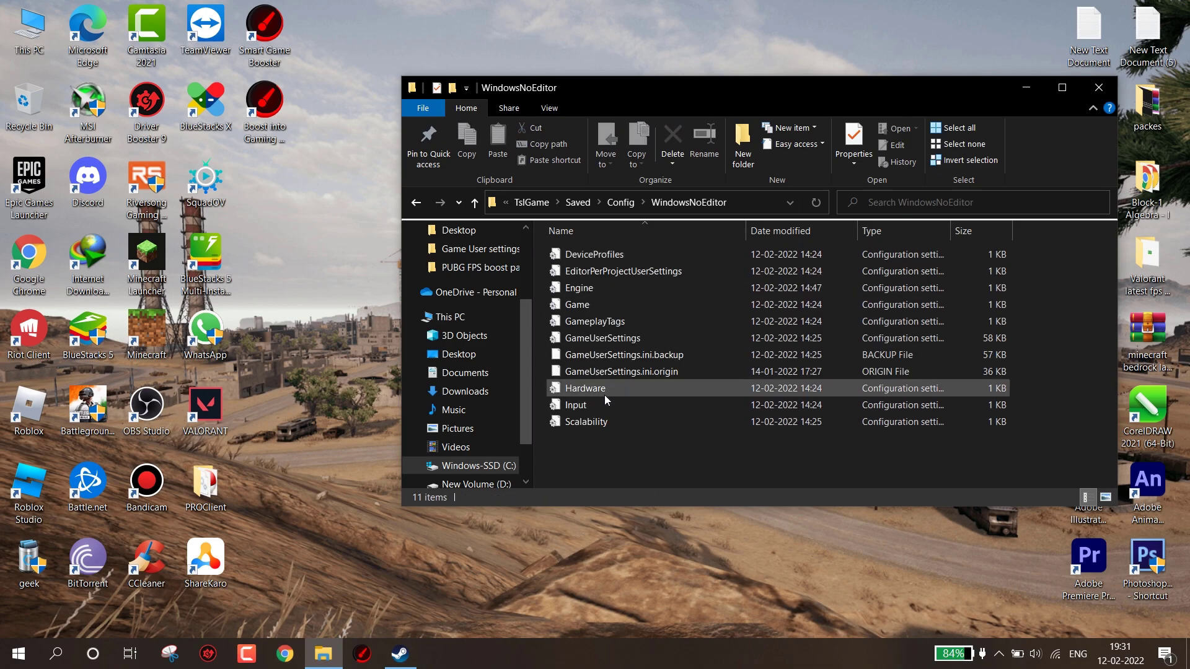
- Replace GameUserSettings's text with the copied settings, then bring up the Start power options
{"action": "right_click", "coordinate": [605, 340]}
{"action": "left_click", "coordinate": [639, 275]}
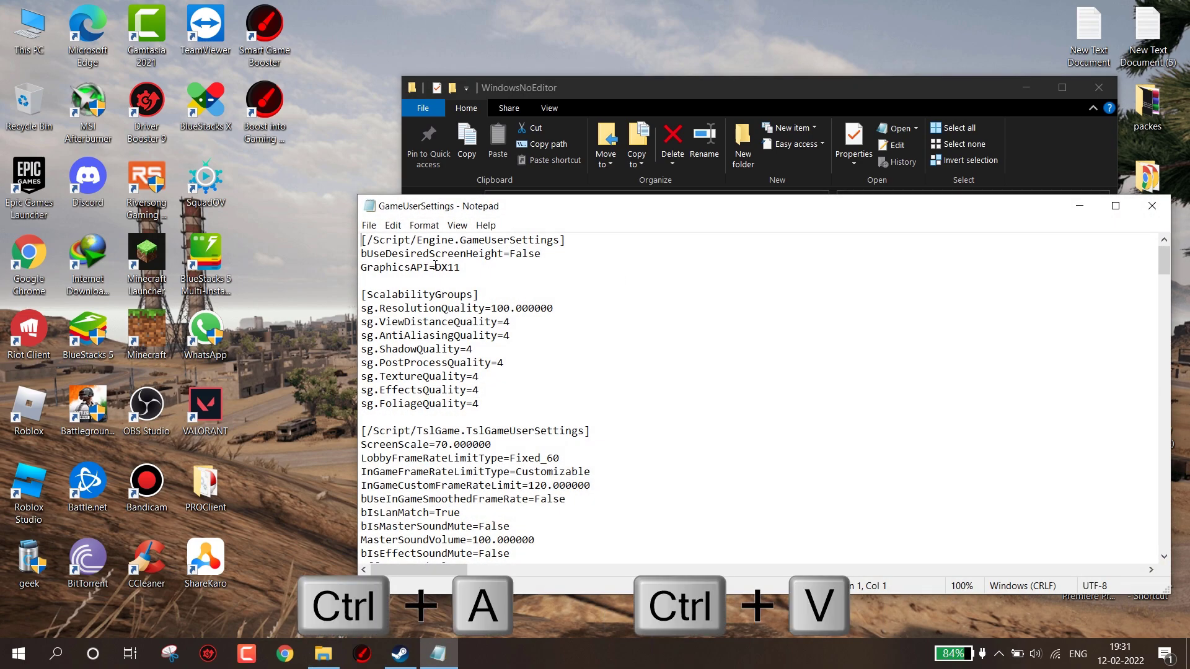
{"action": "key", "text": "ctrl+a"}
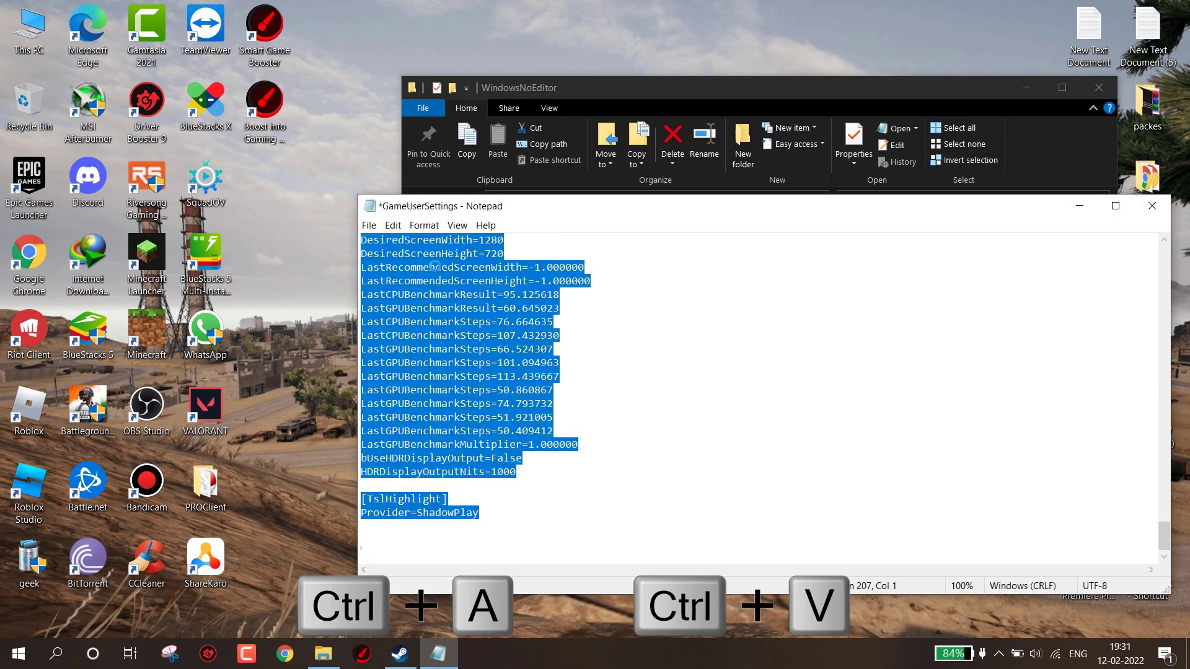
{"action": "key", "text": "ctrl+v"}
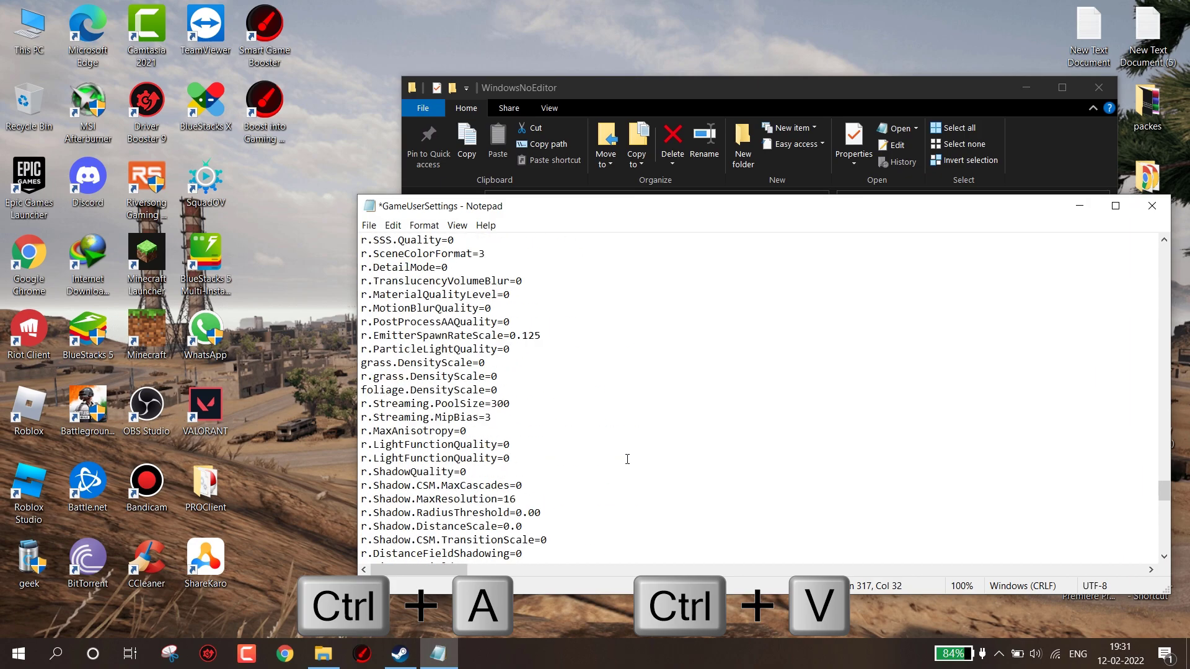
{"action": "left_click_drag", "start_coordinate": [1164, 484], "coordinate": [1154, 278]}
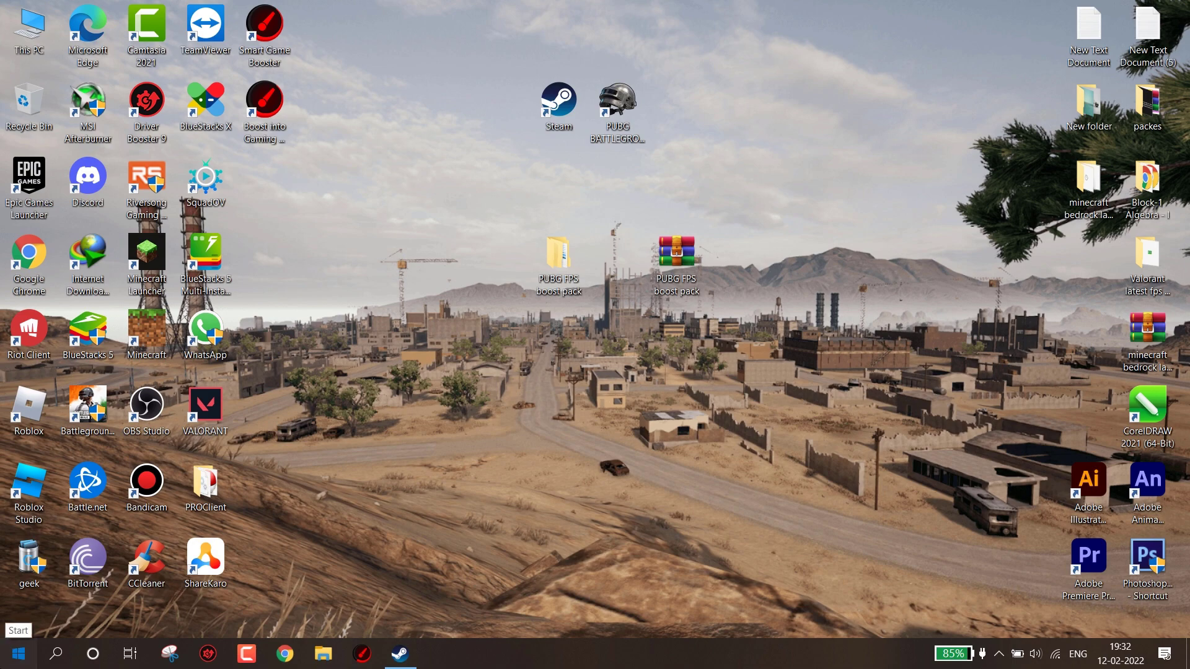
{"action": "left_click", "coordinate": [19, 654]}
{"action": "left_click", "coordinate": [16, 623]}
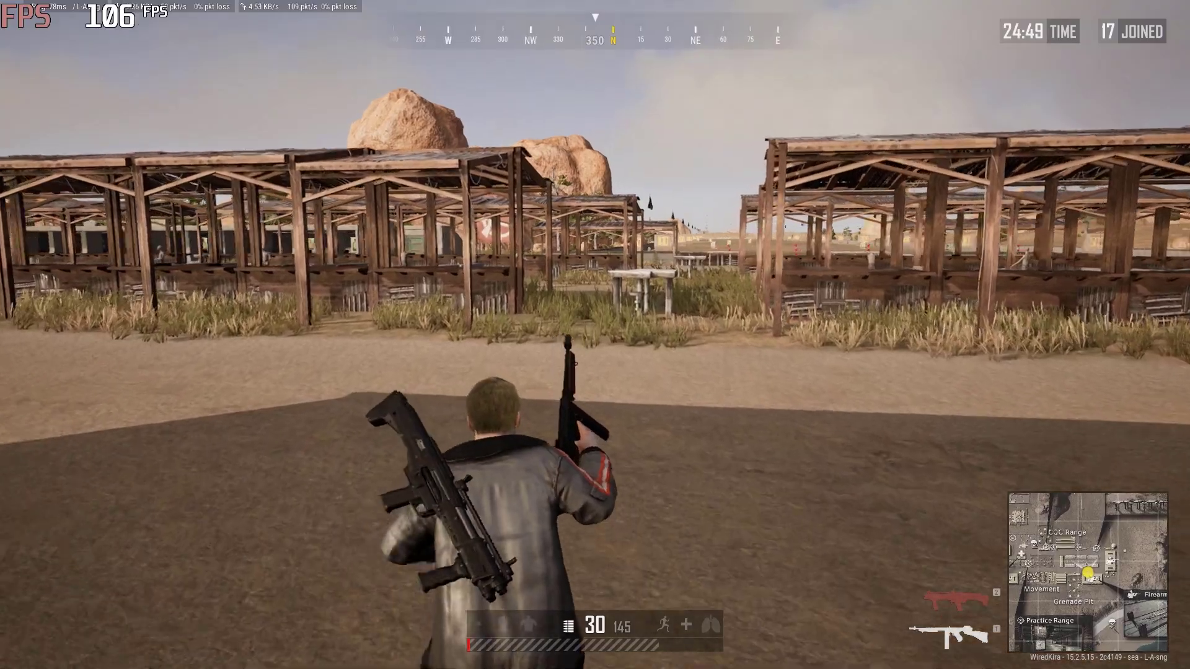
- Run down the training range with the Tommy gun, aim, fire, and reload while watching FPS
{"action": "key", "text": "w"}
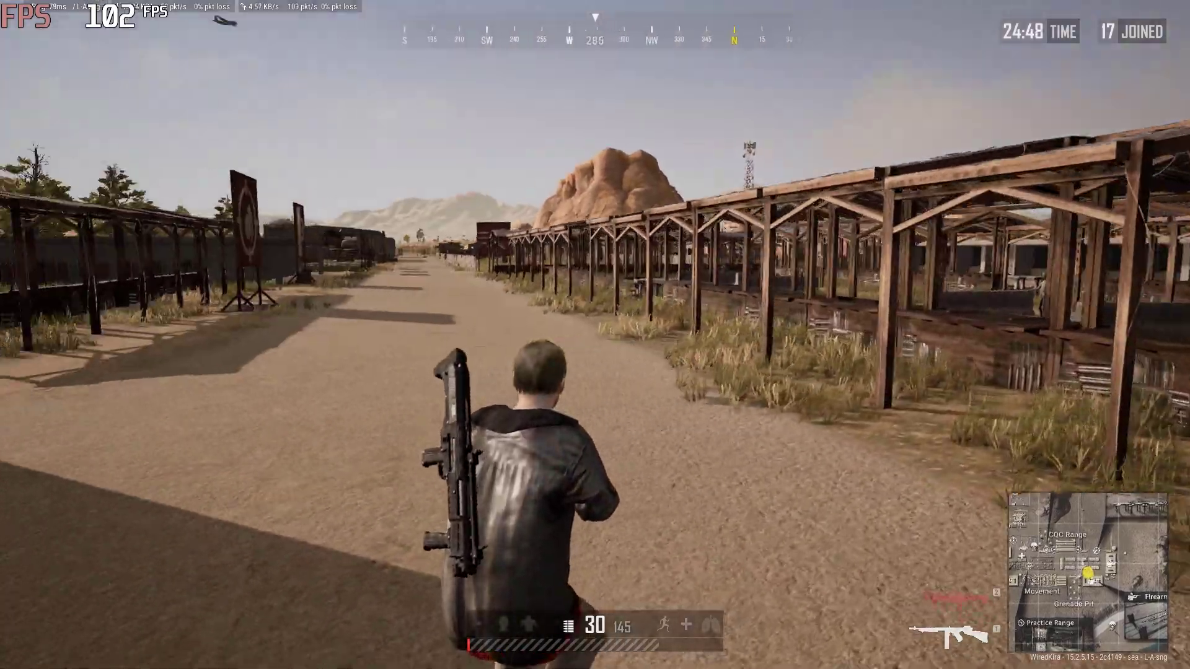
{"action": "key", "text": "1"}
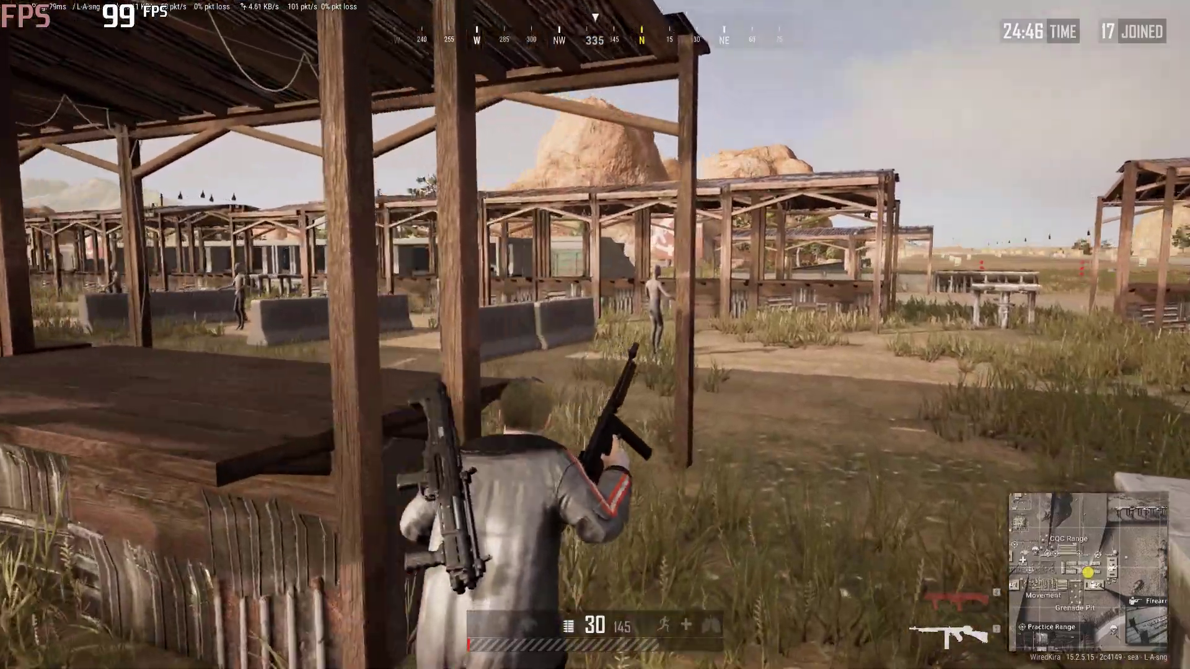
{"action": "key", "text": "w"}
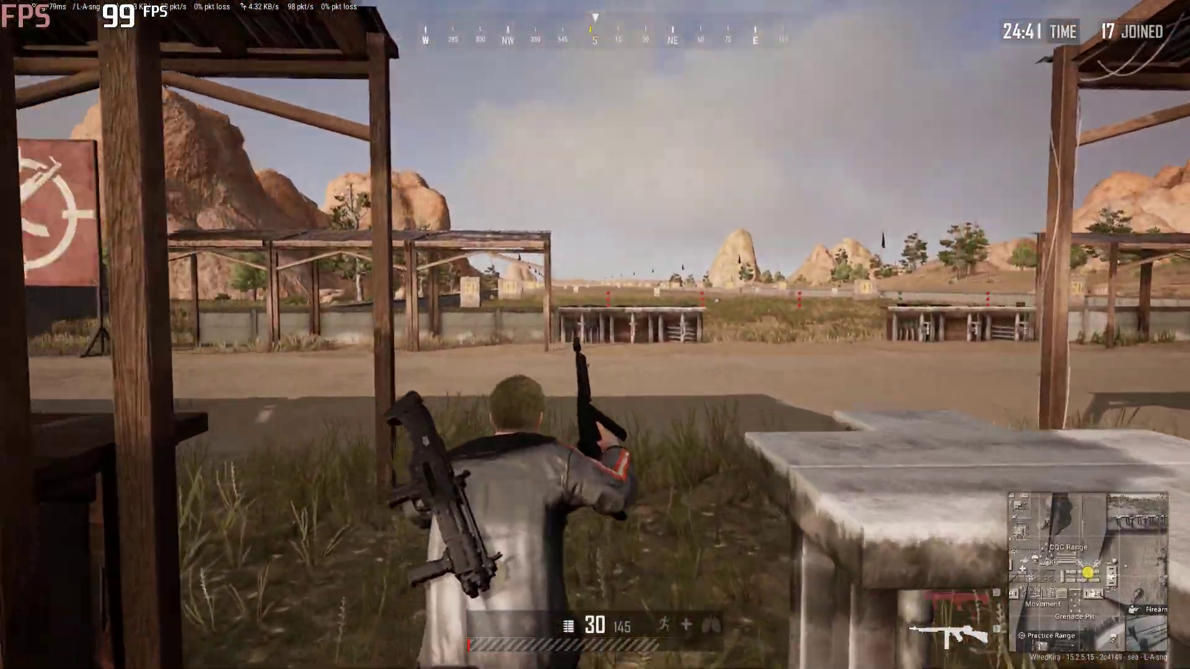
{"action": "right_click", "coordinate": [595, 335]}
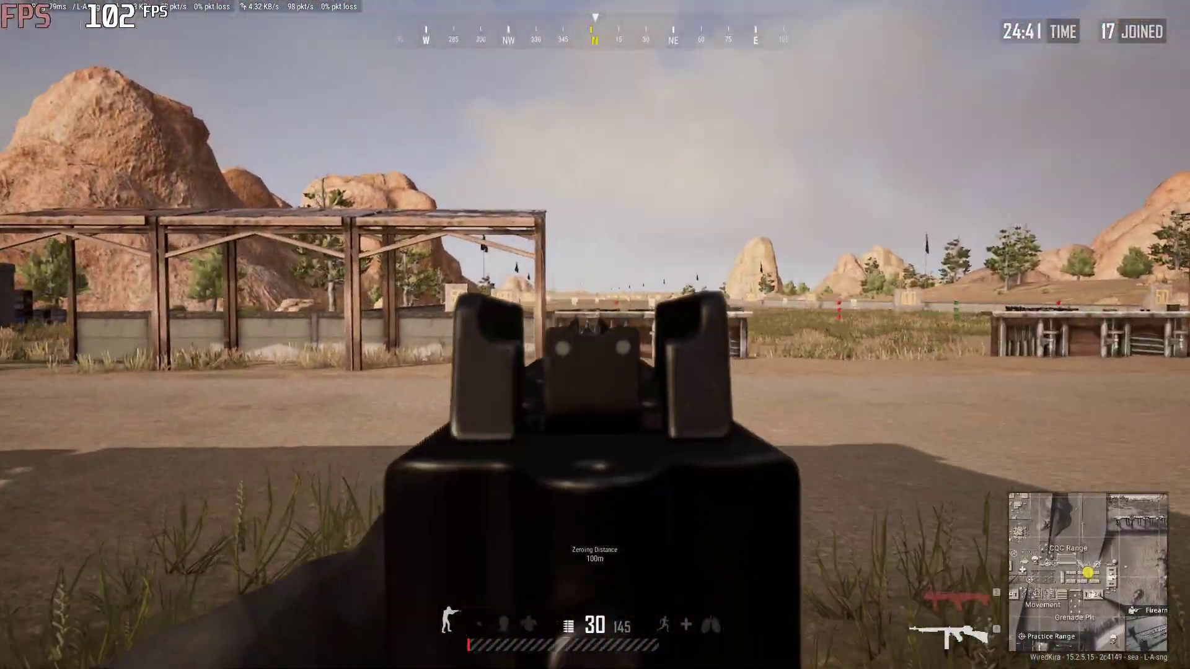
{"action": "left_click", "coordinate": [595, 335]}
{"action": "left_click", "coordinate": [595, 335]}
{"action": "right_click", "coordinate": [595, 335]}
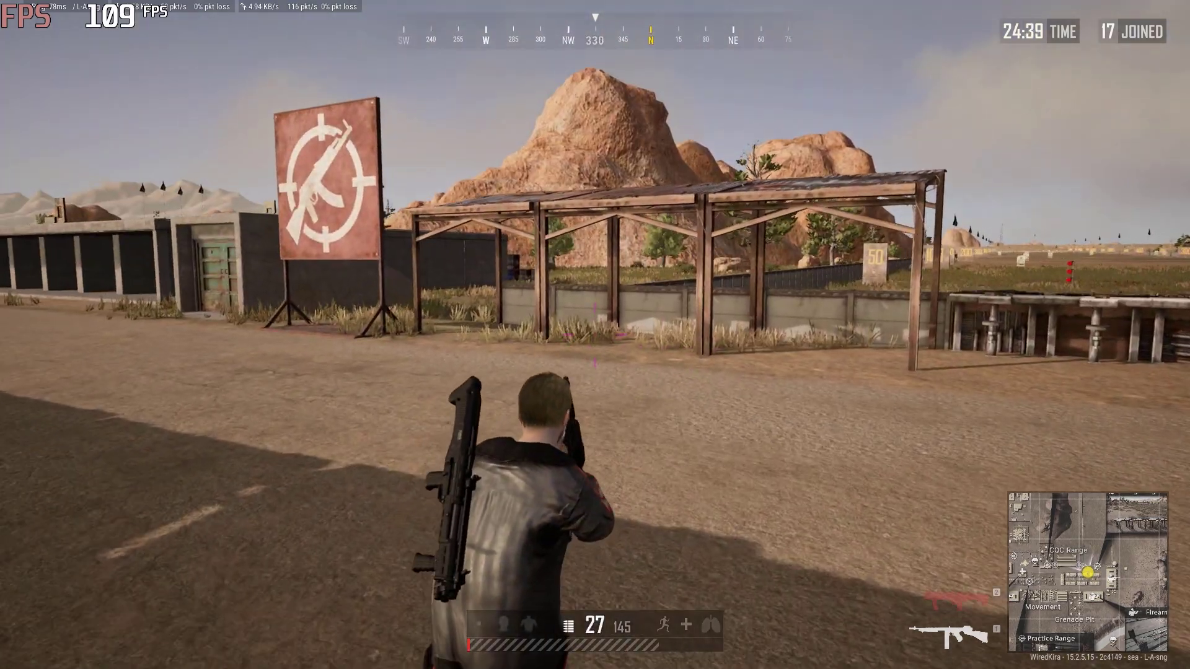
{"action": "key", "text": "r"}
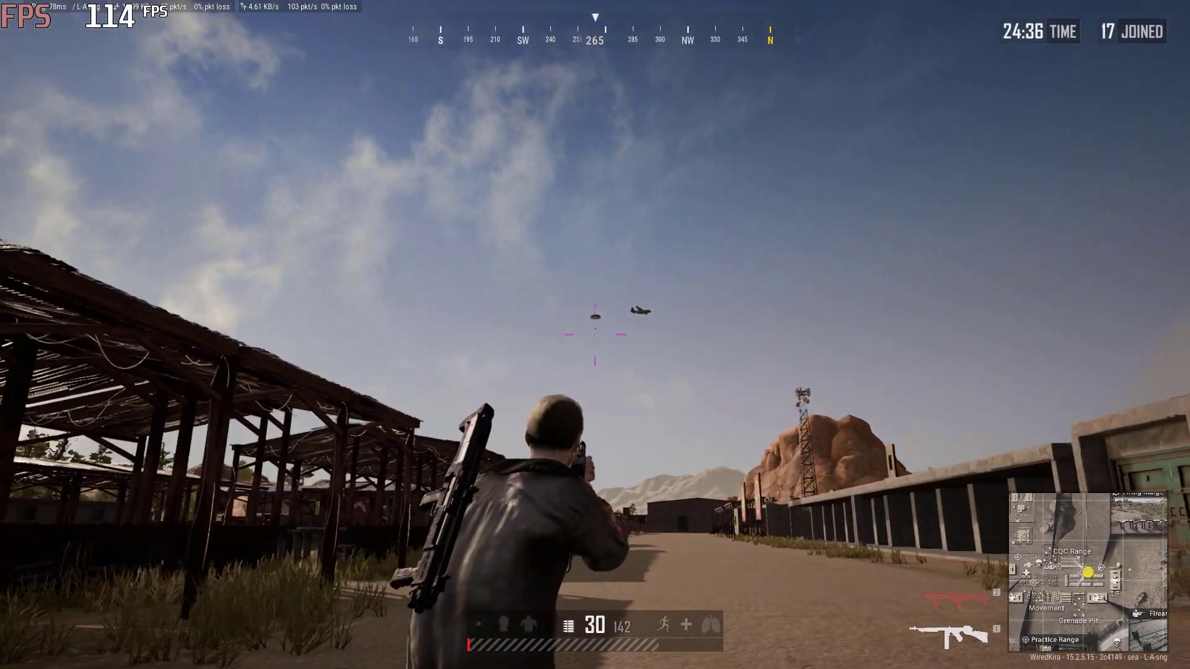
{"action": "left_click", "coordinate": [595, 334]}
{"action": "left_click", "coordinate": [595, 334]}
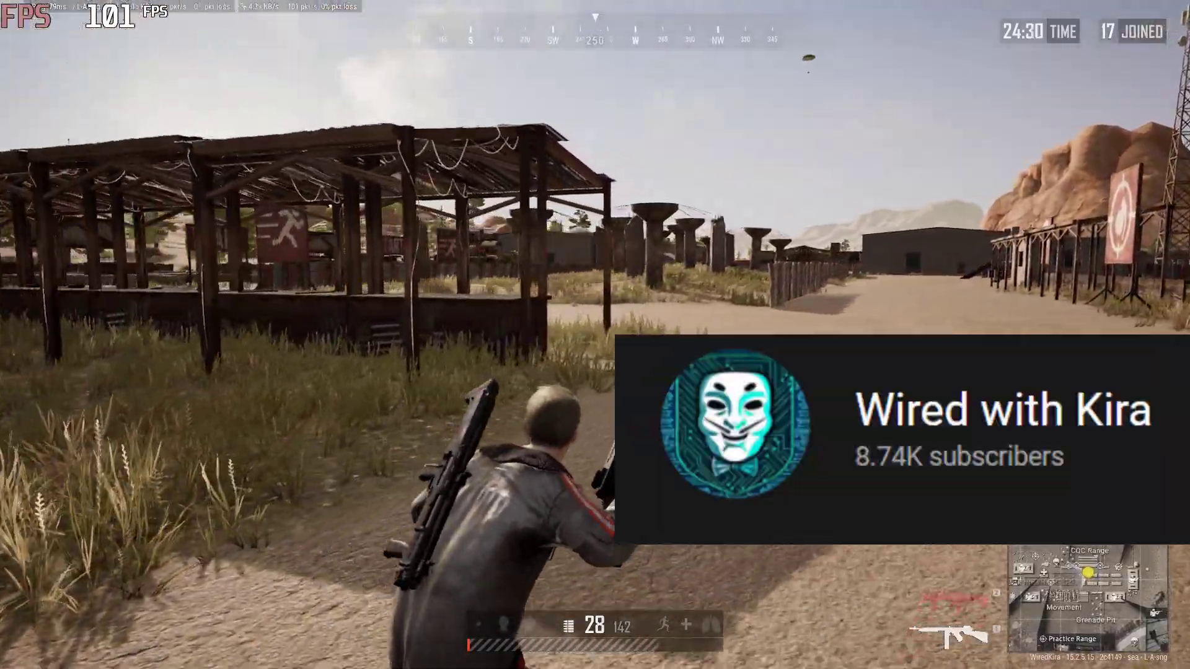
- Check the inventory, redraw the Thompson SMG, and fire down the range at about 114 FPS
{"action": "key", "text": "Tab"}
{"action": "key", "text": "Tab"}
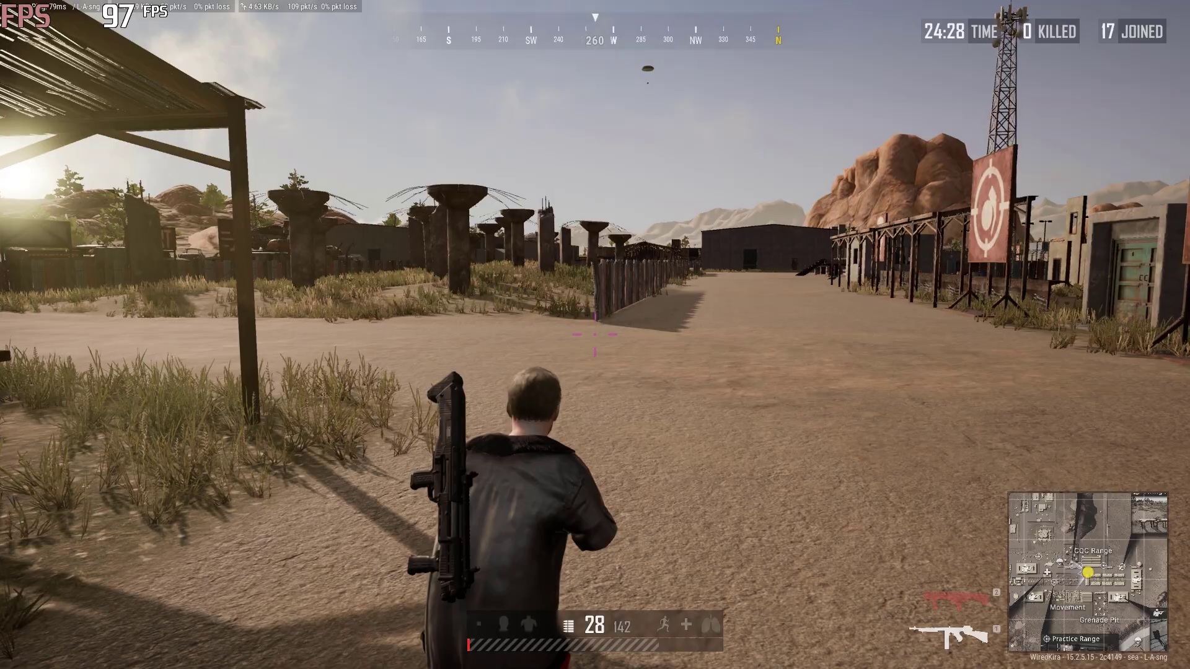
{"action": "key", "text": "1"}
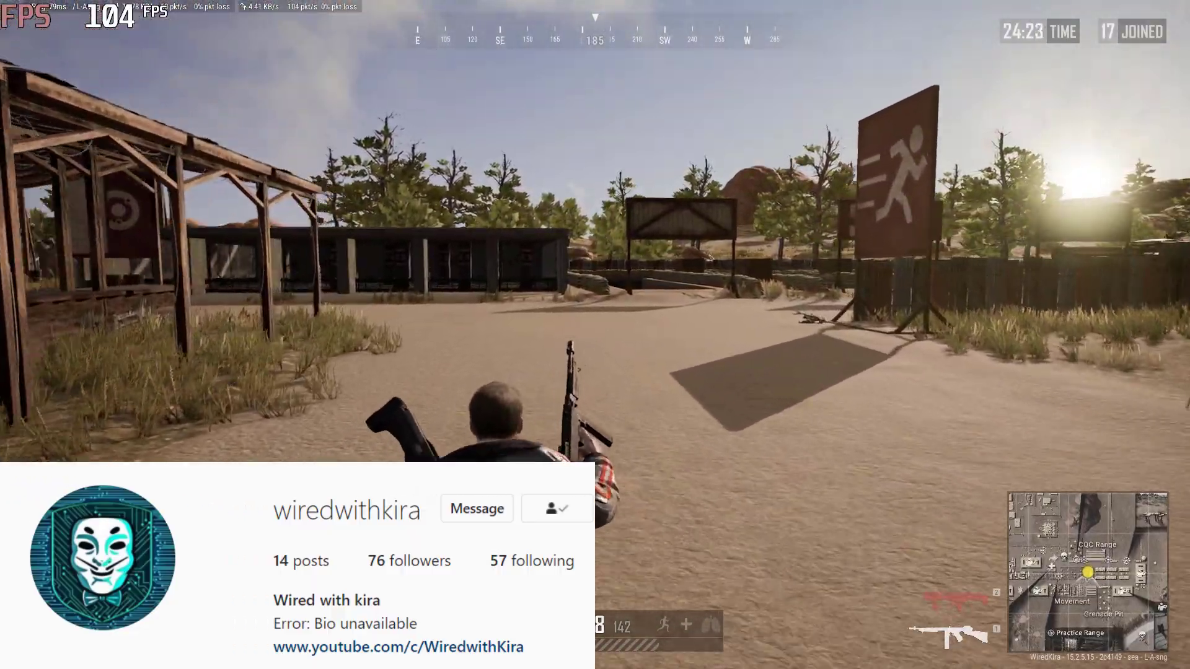
{"action": "key", "text": "w"}
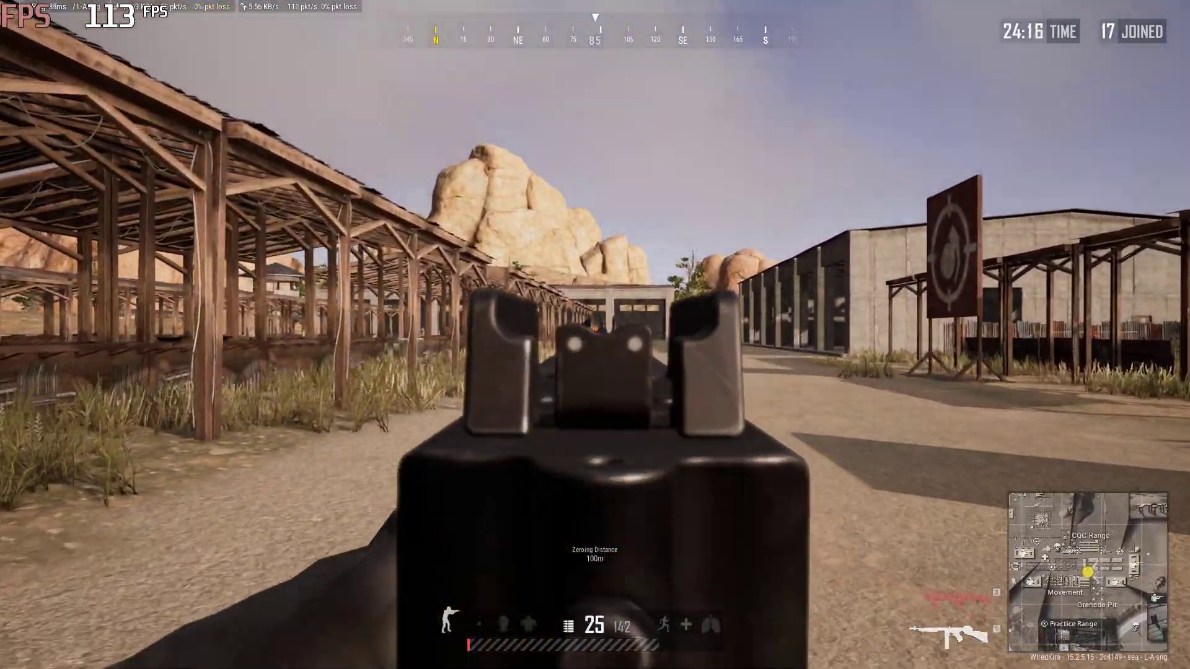
{"action": "left_click", "coordinate": [595, 335]}
{"action": "right_click", "coordinate": [595, 335]}
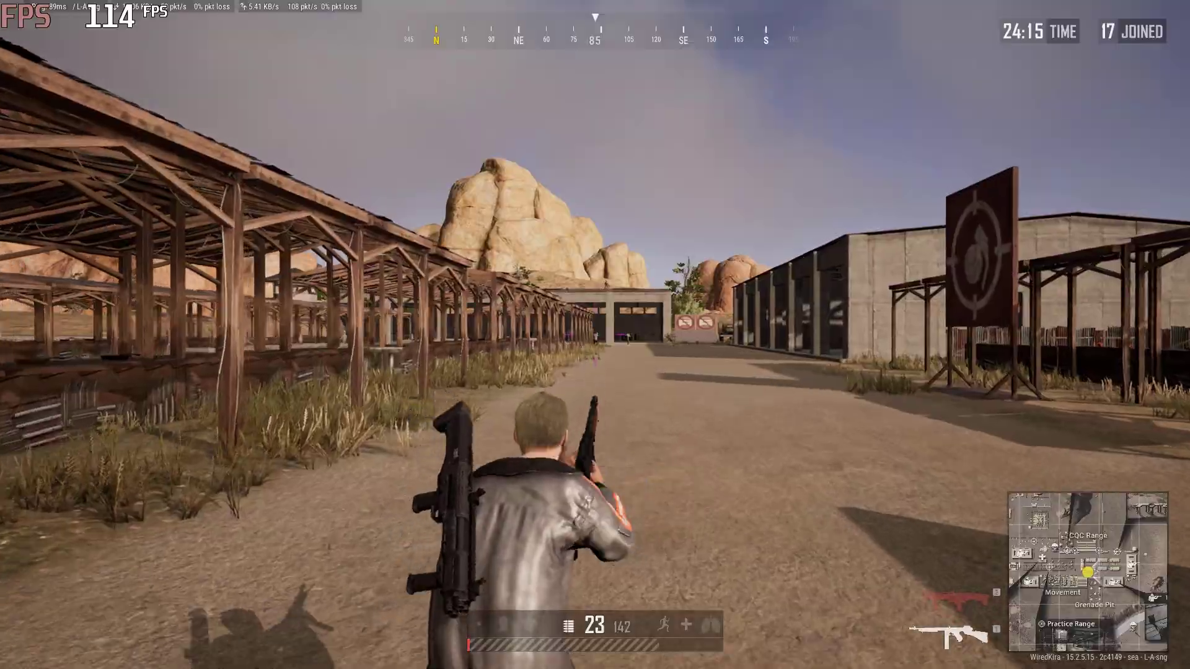